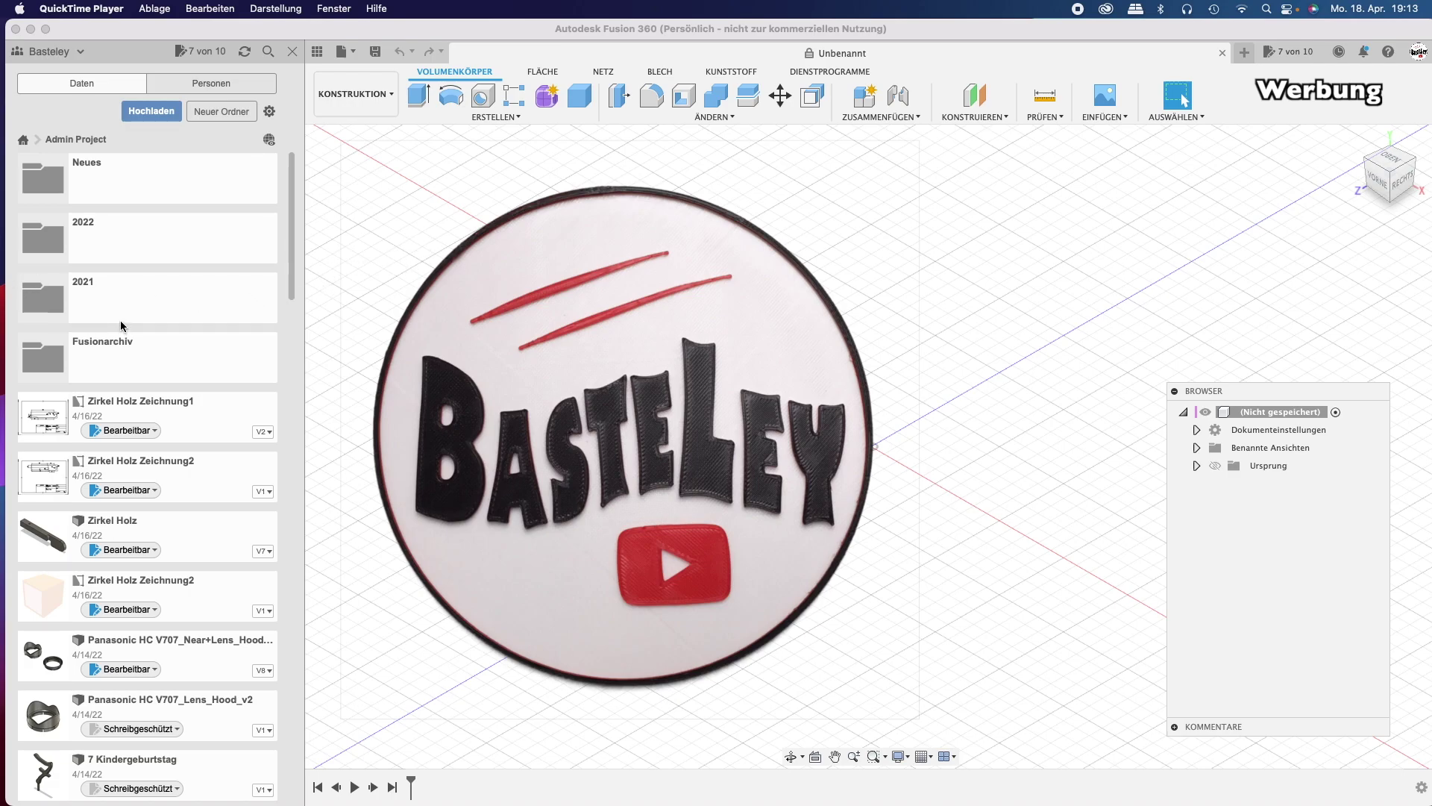
Open the 2021 folder in the Data Panel and scroll through its designs.
{"action": "left_click", "coordinate": [97, 296]}
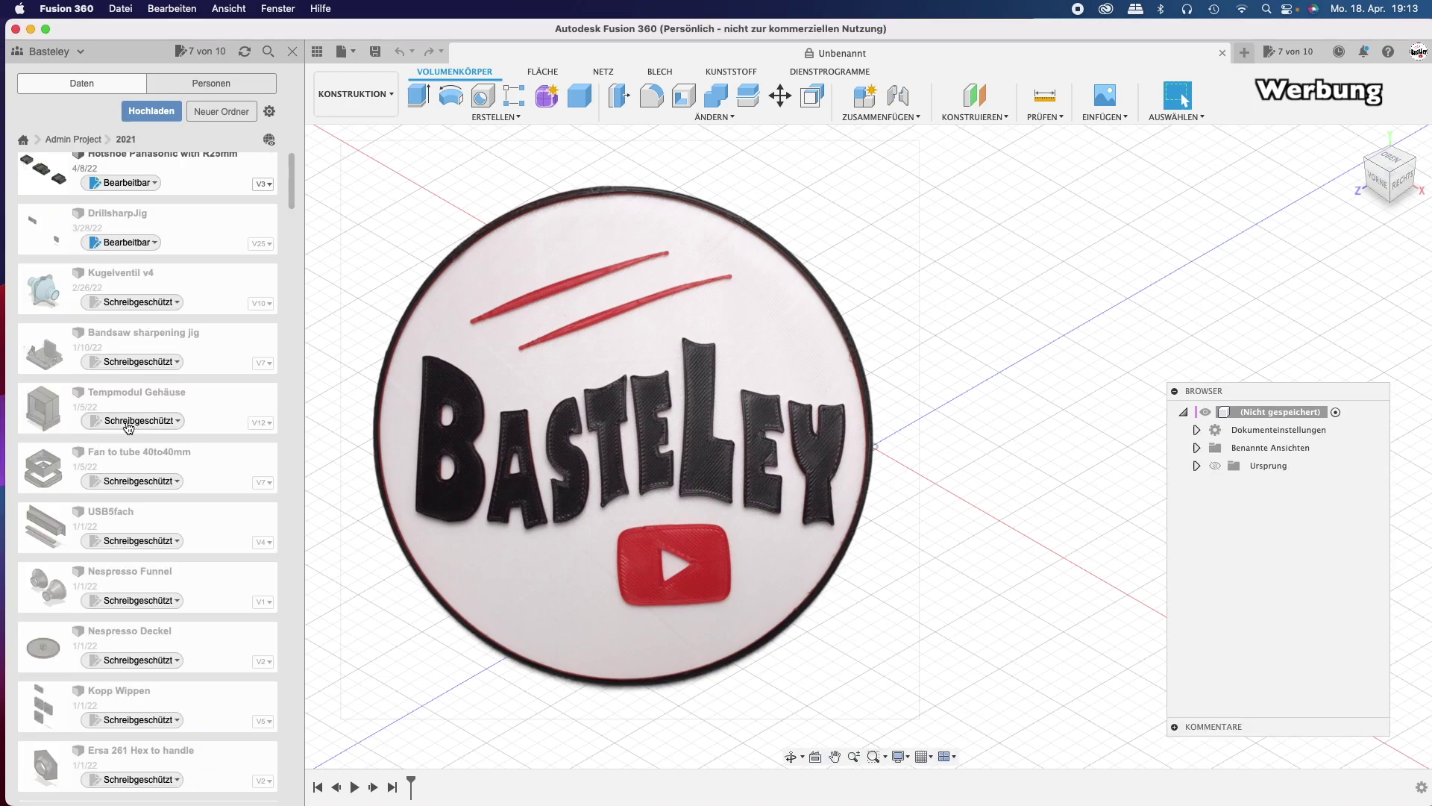
{"action": "scroll", "coordinate": [128, 422], "scroll_direction": "down", "scroll_amount": 5}
{"action": "scroll", "coordinate": [130, 427], "scroll_direction": "down", "scroll_amount": 3}
{"action": "scroll", "coordinate": [130, 426], "scroll_direction": "down", "scroll_amount": 3}
{"action": "scroll", "coordinate": [129, 422], "scroll_direction": "down", "scroll_amount": 3}
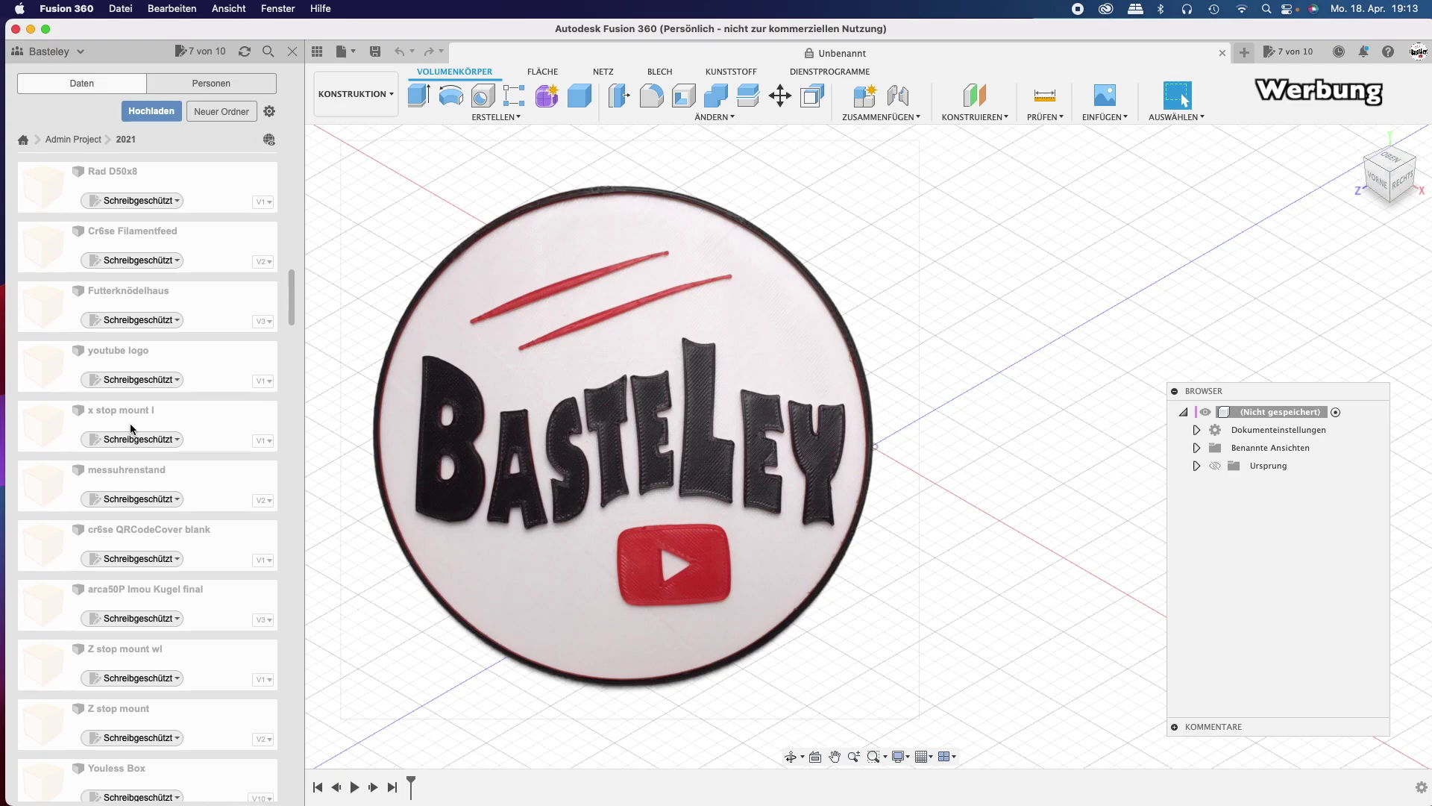
{"action": "scroll", "coordinate": [131, 429], "scroll_direction": "down", "scroll_amount": 3}
{"action": "scroll", "coordinate": [132, 430], "scroll_direction": "down", "scroll_amount": 5}
{"action": "scroll", "coordinate": [131, 430], "scroll_direction": "down", "scroll_amount": 5}
{"action": "scroll", "coordinate": [132, 430], "scroll_direction": "down", "scroll_amount": 3}
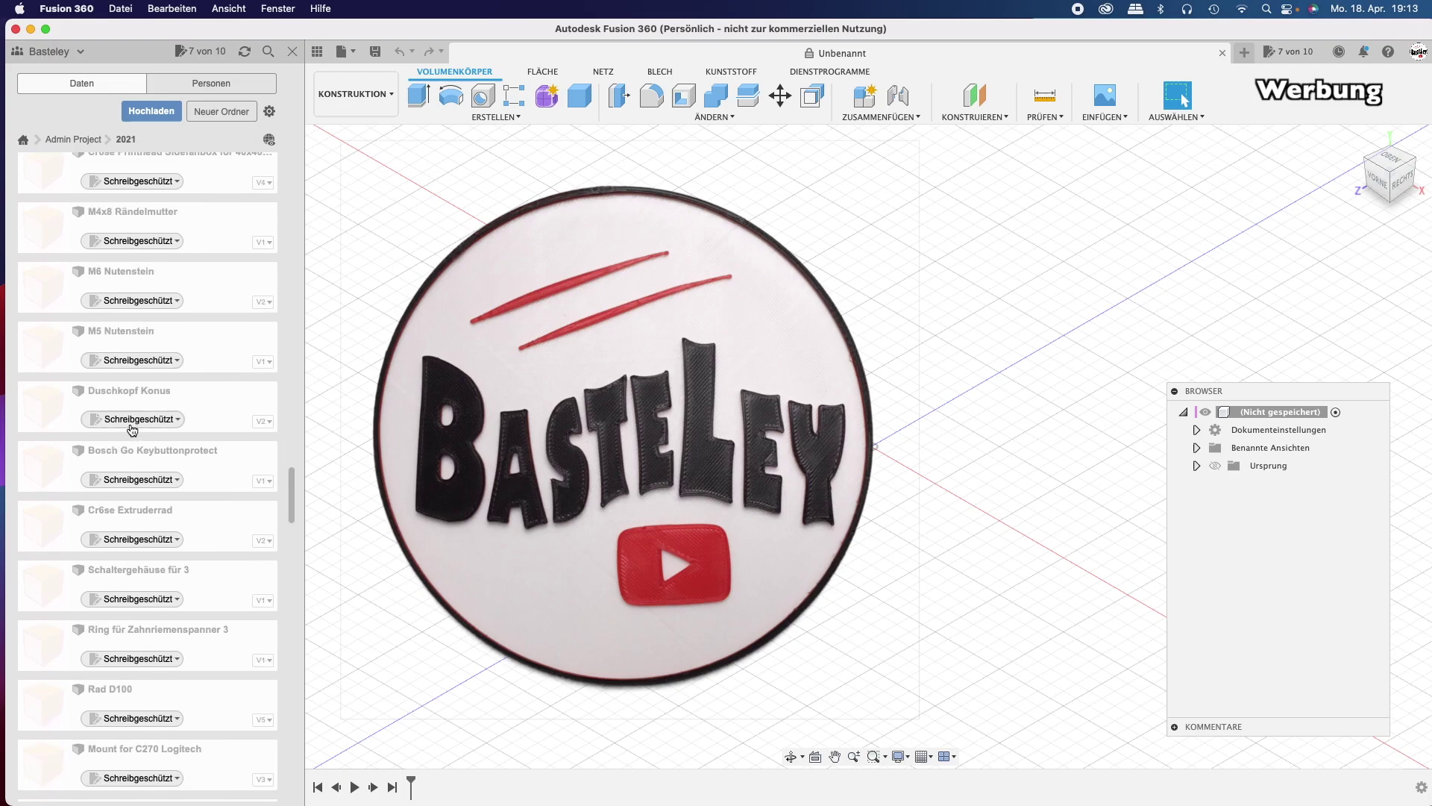
{"action": "scroll", "coordinate": [132, 430], "scroll_direction": "down", "scroll_amount": 5}
{"action": "scroll", "coordinate": [131, 430], "scroll_direction": "down", "scroll_amount": 5}
{"action": "scroll", "coordinate": [131, 429], "scroll_direction": "down", "scroll_amount": 5}
{"action": "scroll", "coordinate": [131, 429], "scroll_direction": "down", "scroll_amount": 5}
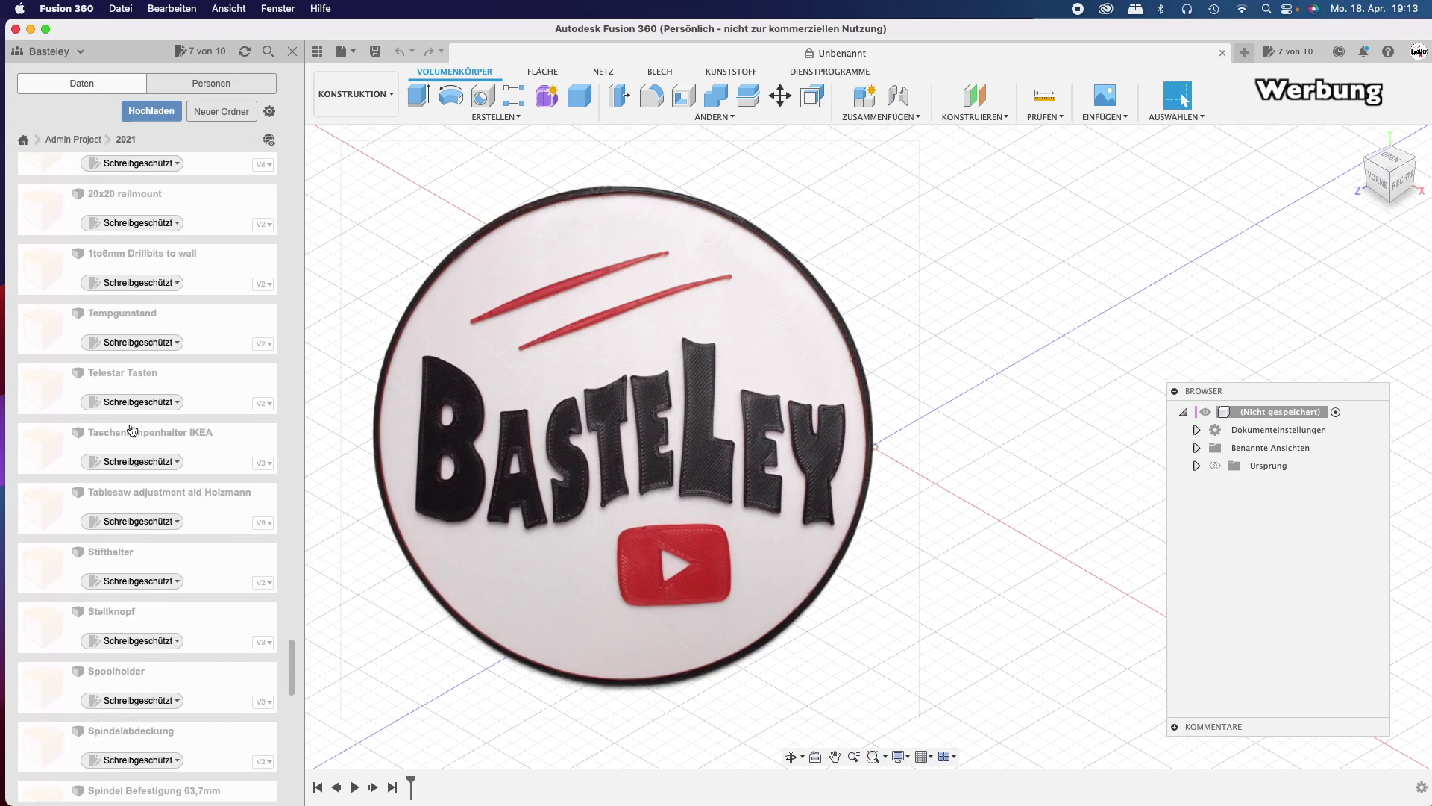
{"action": "scroll", "coordinate": [130, 427], "scroll_direction": "down", "scroll_amount": 3}
{"action": "scroll", "coordinate": [130, 423], "scroll_direction": "up", "scroll_amount": 10}
{"action": "scroll", "coordinate": [128, 414], "scroll_direction": "up", "scroll_amount": 10}
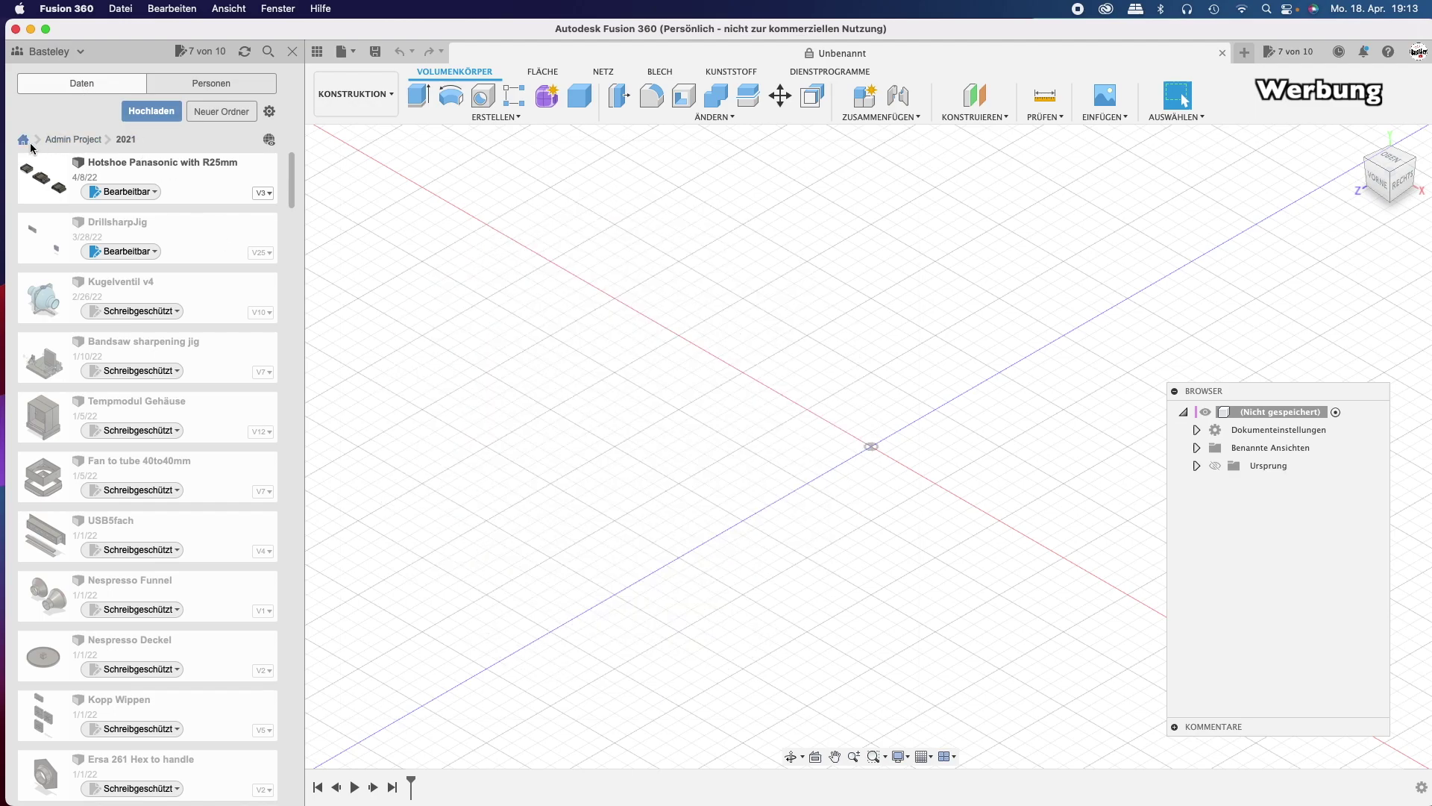
Return to Admin Project's top level and scroll its Neues, 2022, 2021 and Fusionarchiv folders.
{"action": "left_click", "coordinate": [81, 140]}
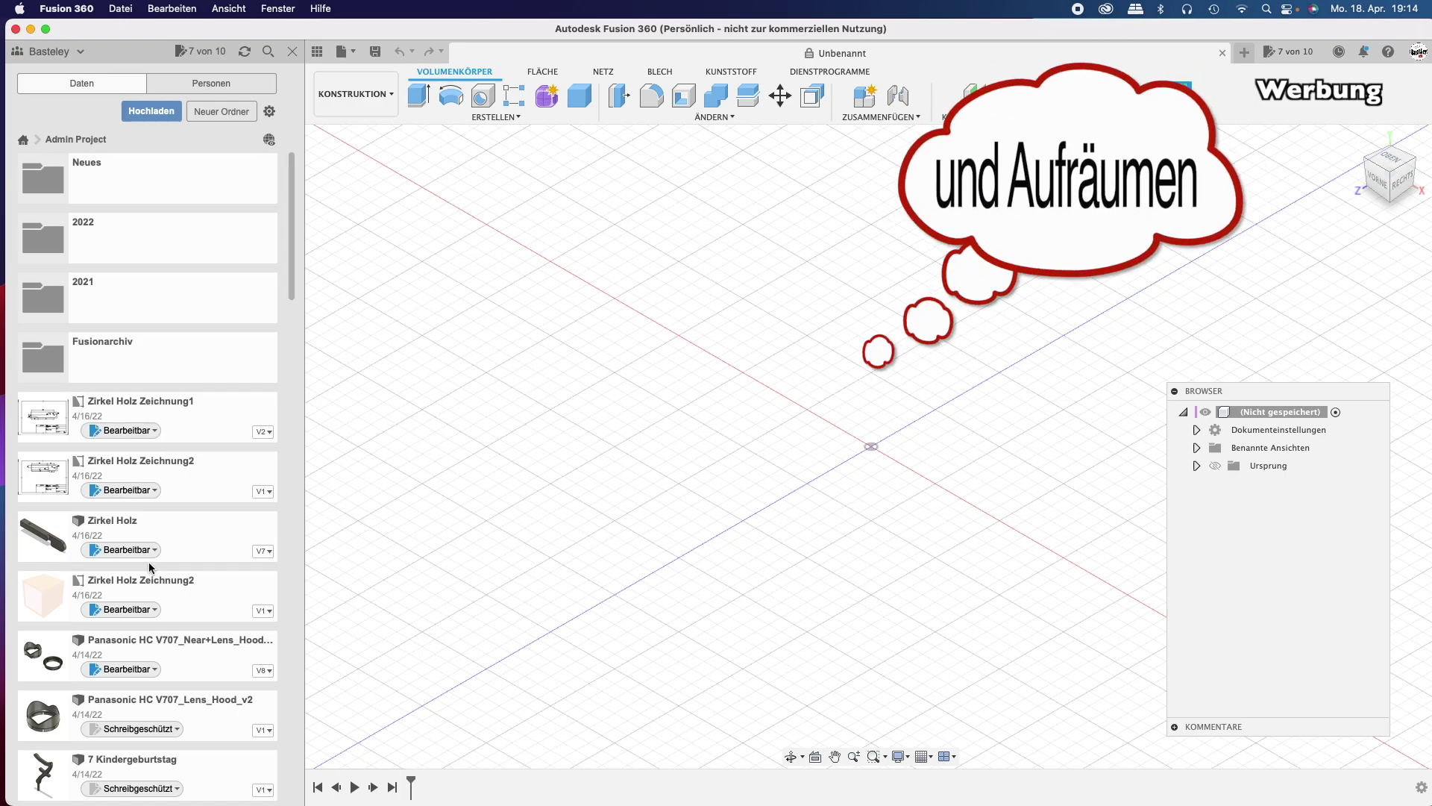
{"action": "scroll", "coordinate": [151, 568], "scroll_direction": "down", "scroll_amount": 3}
{"action": "scroll", "coordinate": [150, 567], "scroll_direction": "up", "scroll_amount": 3}
{"action": "scroll", "coordinate": [149, 499], "scroll_direction": "down", "scroll_amount": 3}
{"action": "scroll", "coordinate": [149, 499], "scroll_direction": "down", "scroll_amount": 3}
{"action": "scroll", "coordinate": [149, 498], "scroll_direction": "down", "scroll_amount": 3}
{"action": "scroll", "coordinate": [149, 498], "scroll_direction": "down", "scroll_amount": 3}
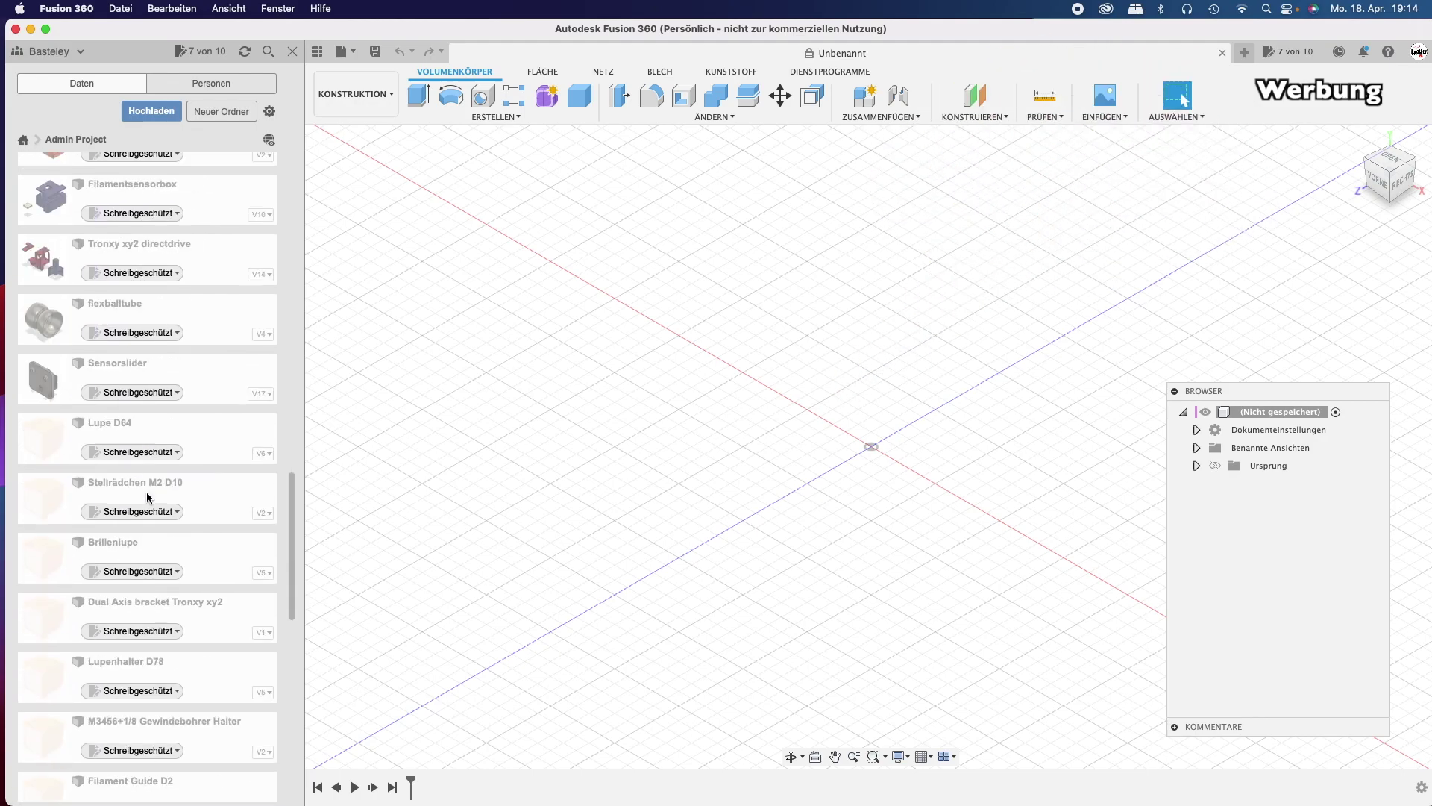
{"action": "scroll", "coordinate": [148, 498], "scroll_direction": "up", "scroll_amount": 5}
{"action": "scroll", "coordinate": [148, 498], "scroll_direction": "up", "scroll_amount": 10}
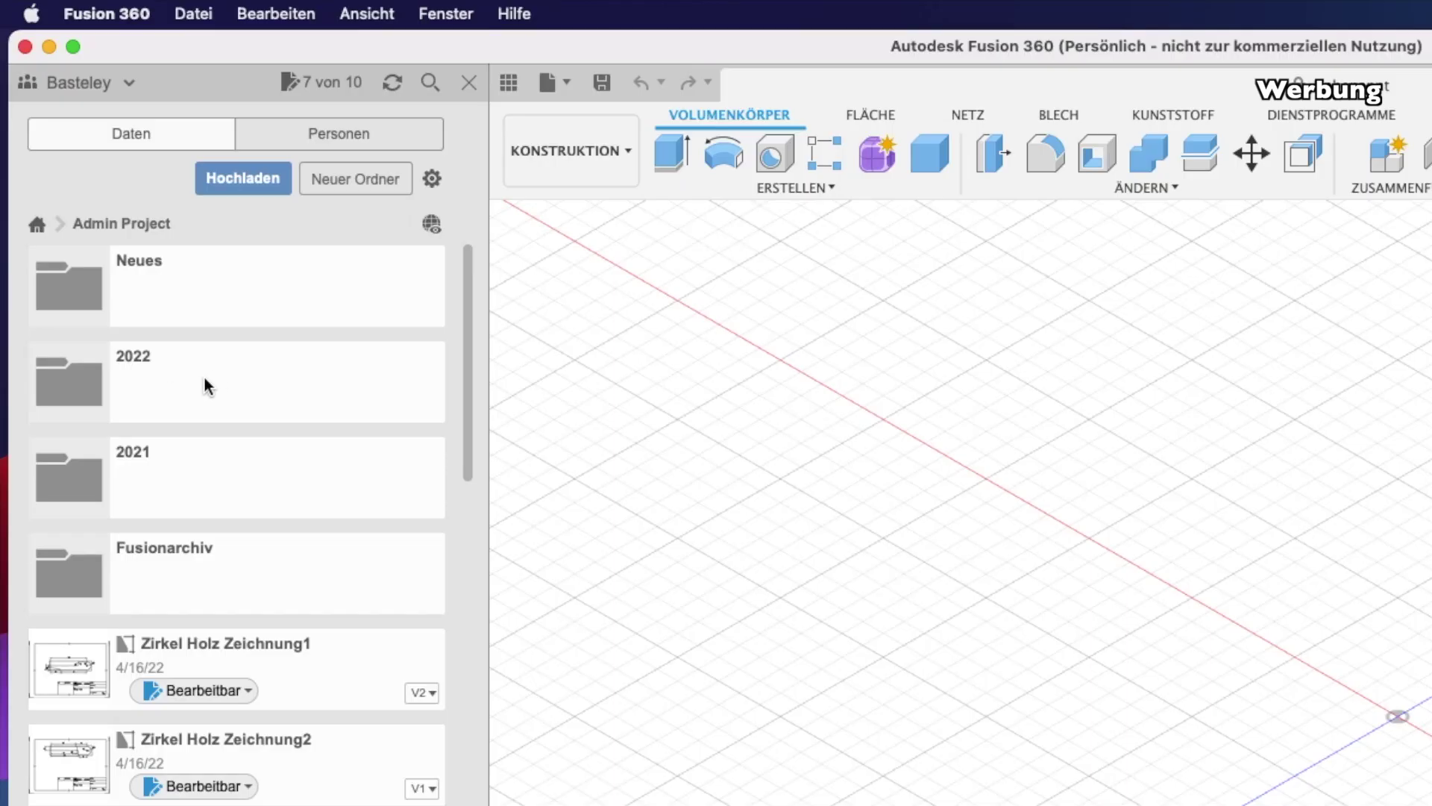
{"action": "right_click", "coordinate": [188, 380]}
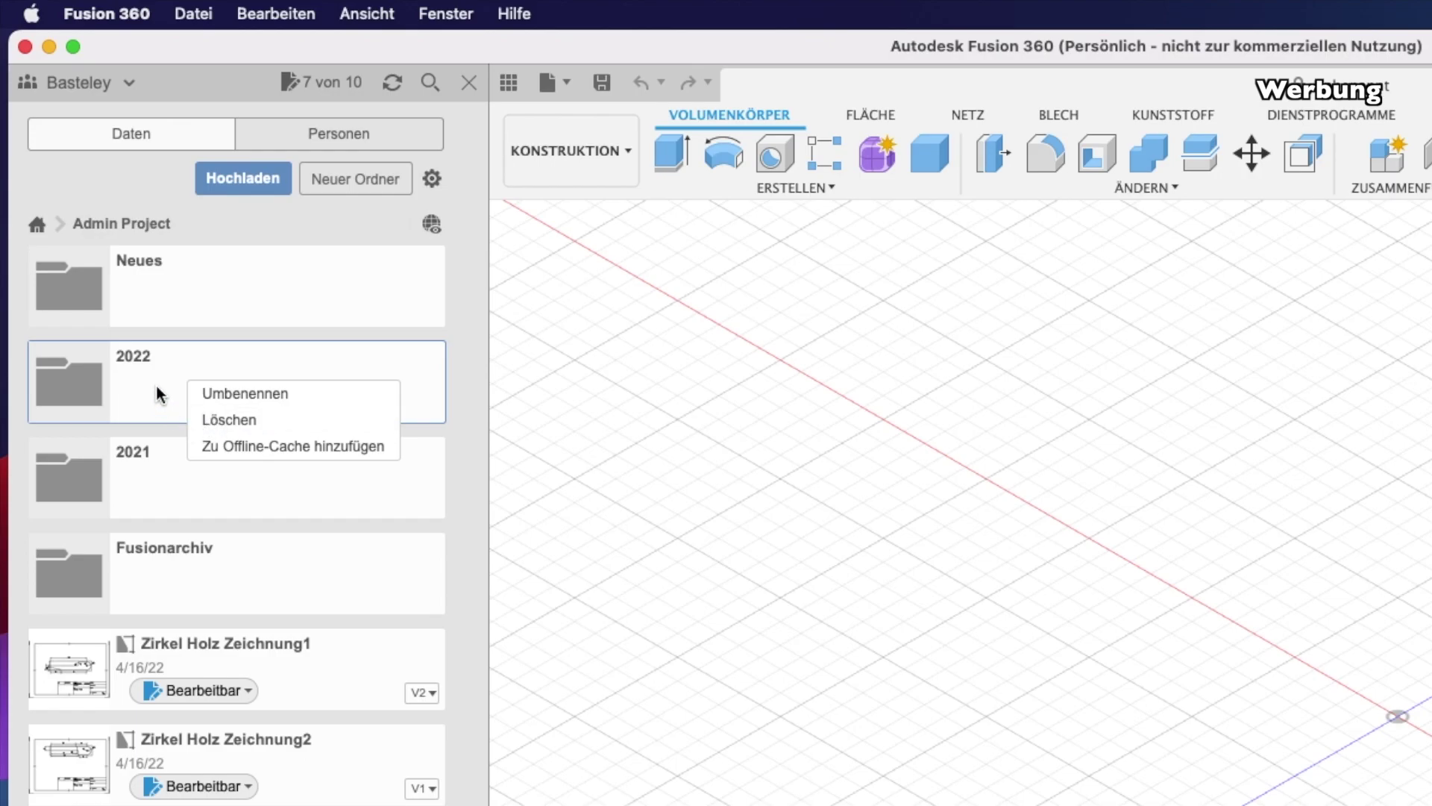
{"action": "left_click", "coordinate": [196, 378]}
{"action": "double_click", "coordinate": [195, 378]}
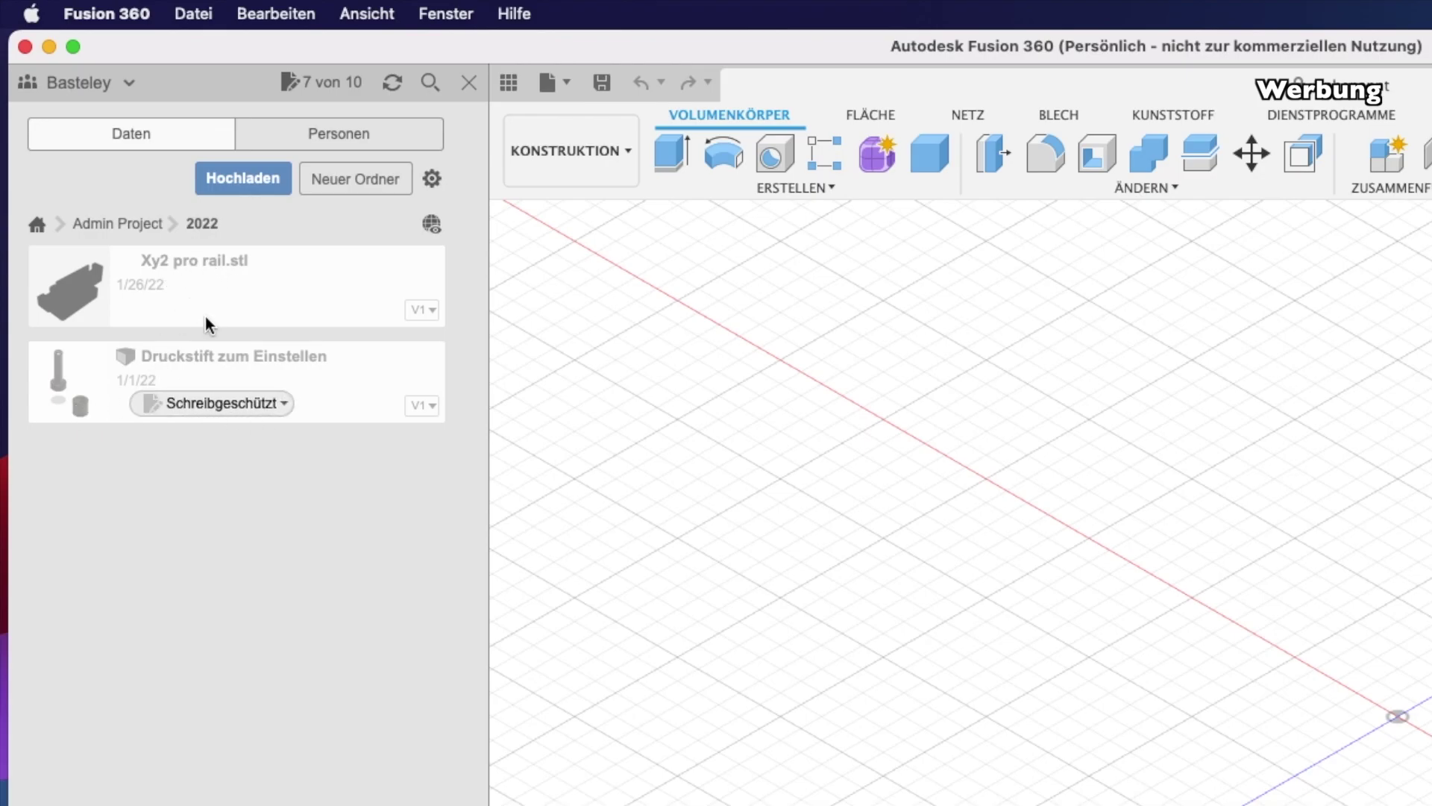
{"action": "left_click", "coordinate": [111, 222]}
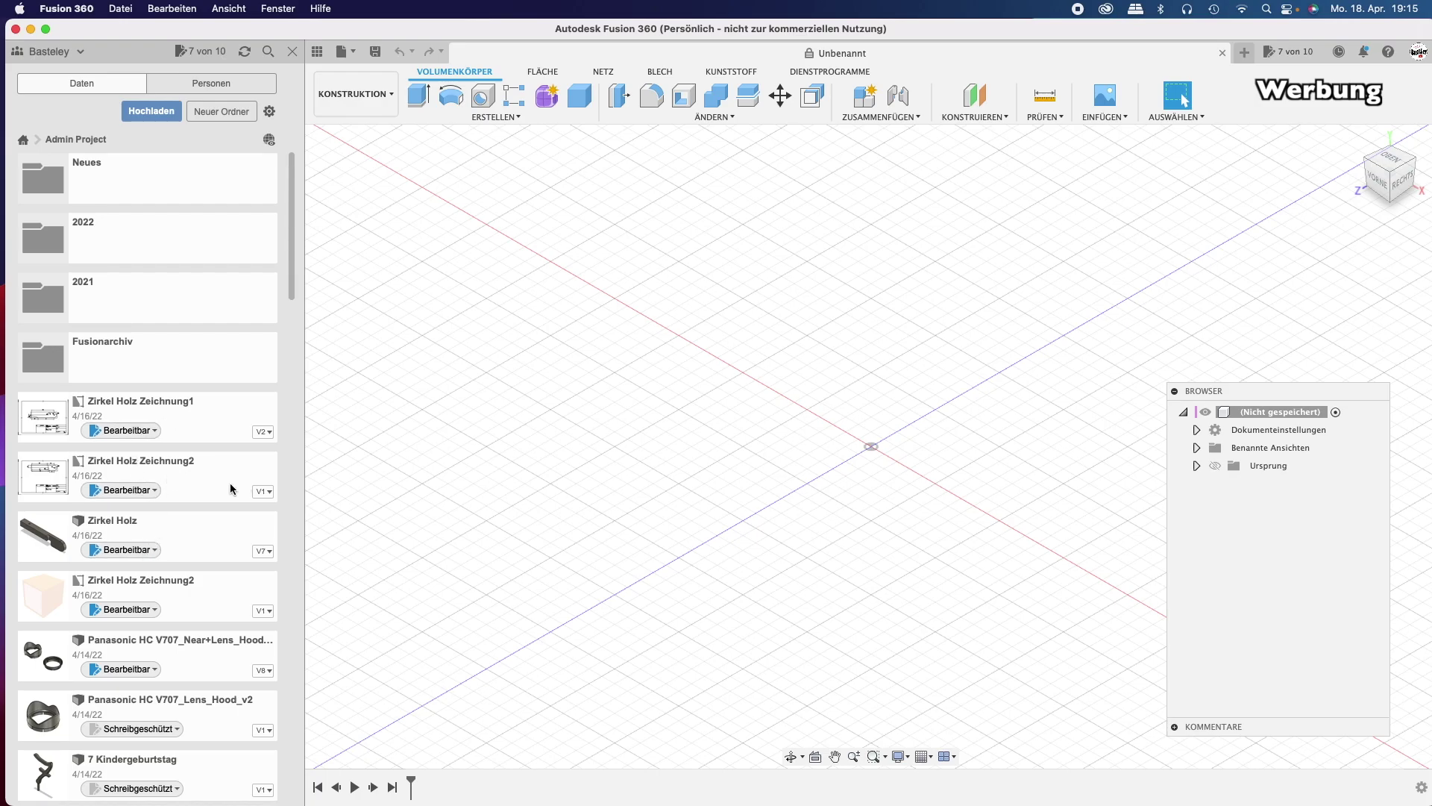
Open the Zirkel Holz design, orbit the model, and make its Körper bodies visible.
{"action": "scroll", "coordinate": [205, 478], "scroll_direction": "down", "scroll_amount": 2}
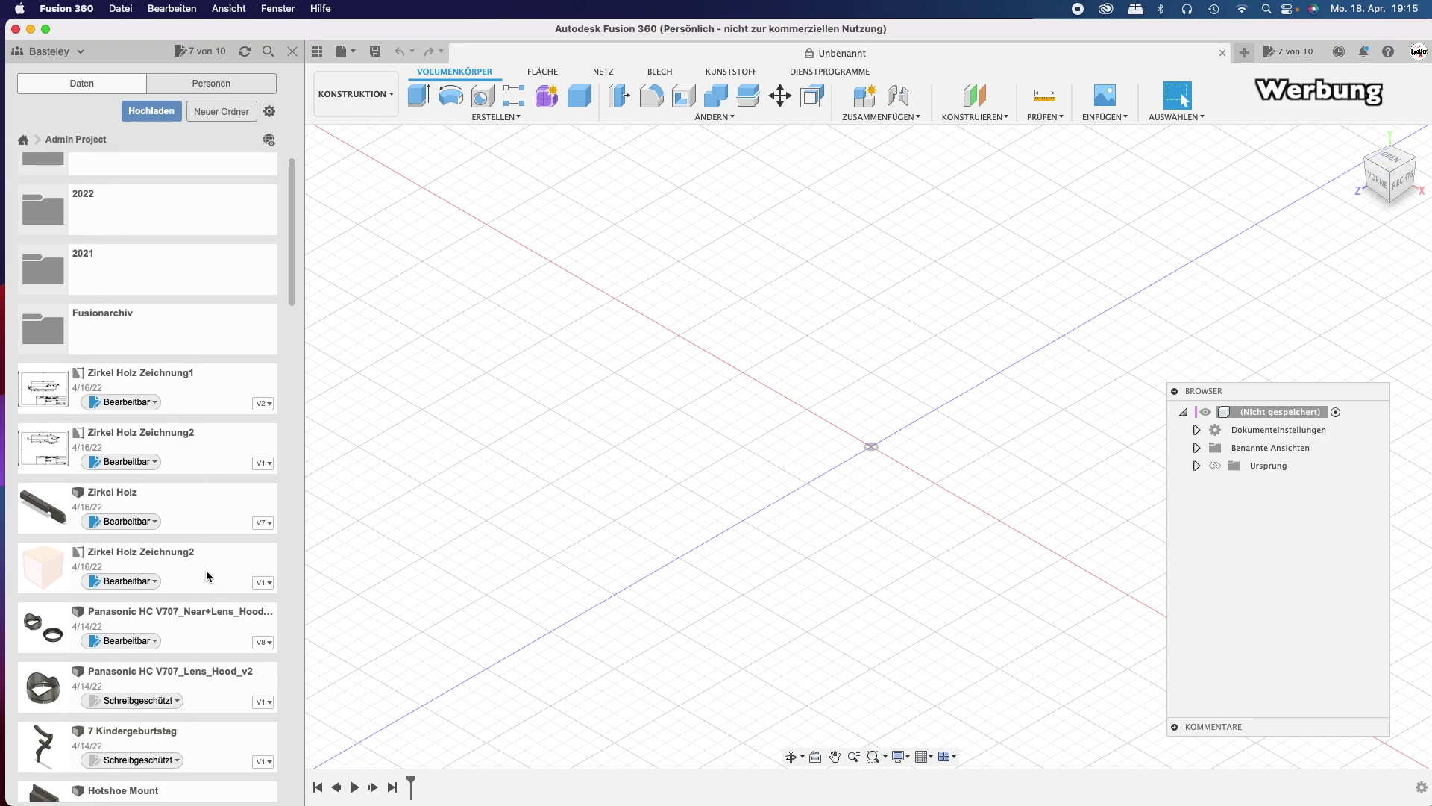
{"action": "double_click", "coordinate": [159, 512]}
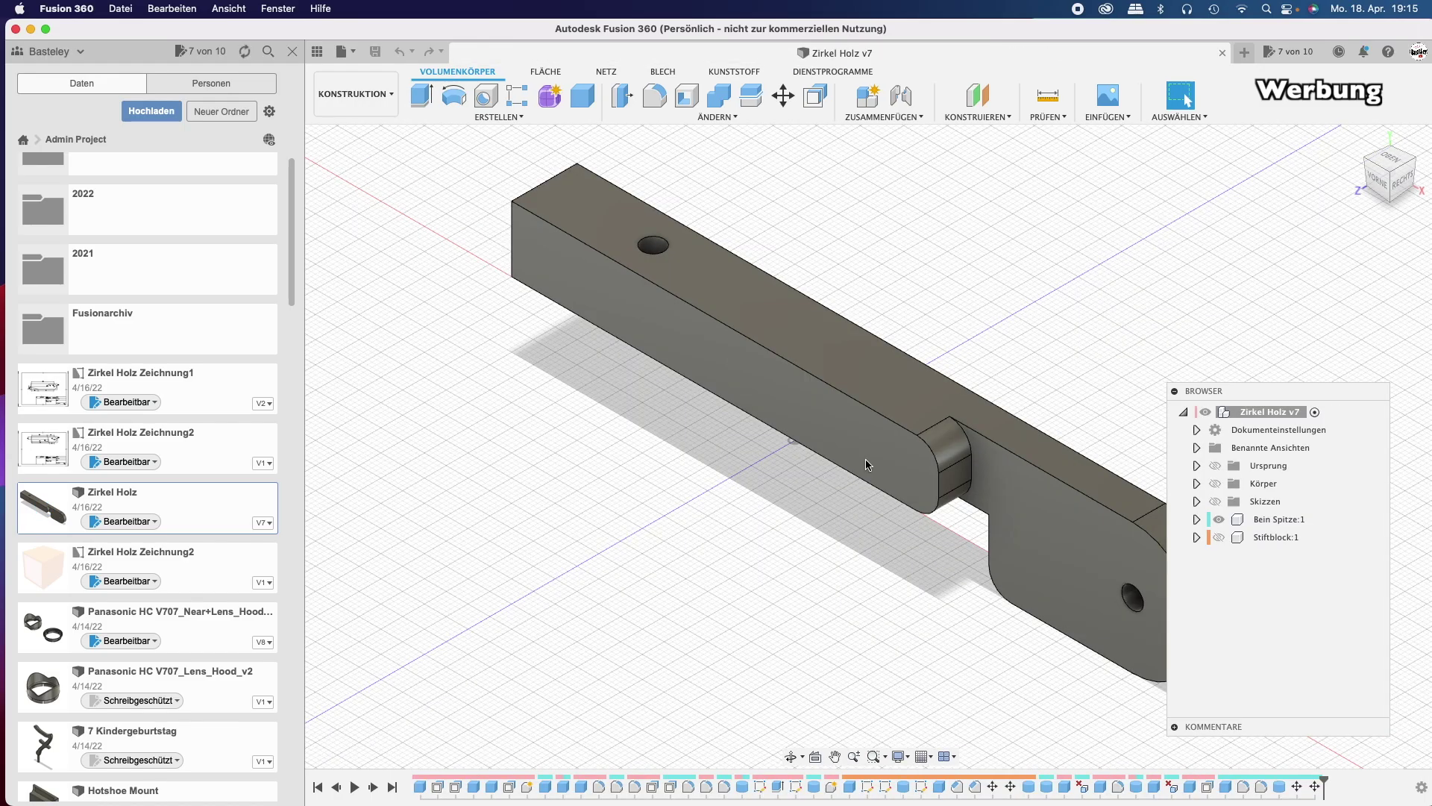
{"action": "mouse_move", "coordinate": [964, 545]}
{"action": "middle_mouse_down", "text": "shift"}
{"action": "mouse_move", "coordinate": [1106, 558]}
{"action": "mouse_move", "coordinate": [1216, 489]}
{"action": "middle_mouse_up", "text": "shift"}
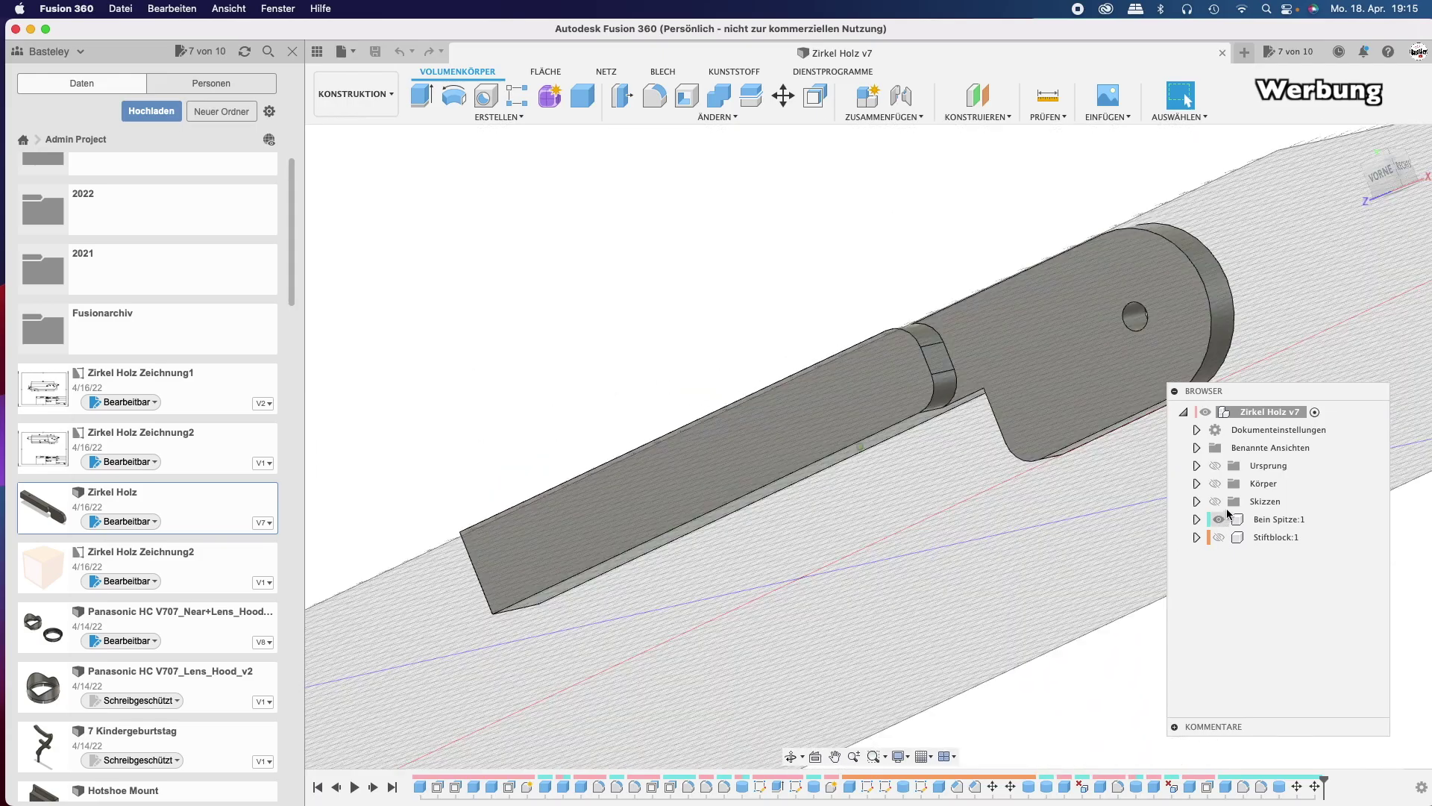
{"action": "left_click", "coordinate": [1216, 483]}
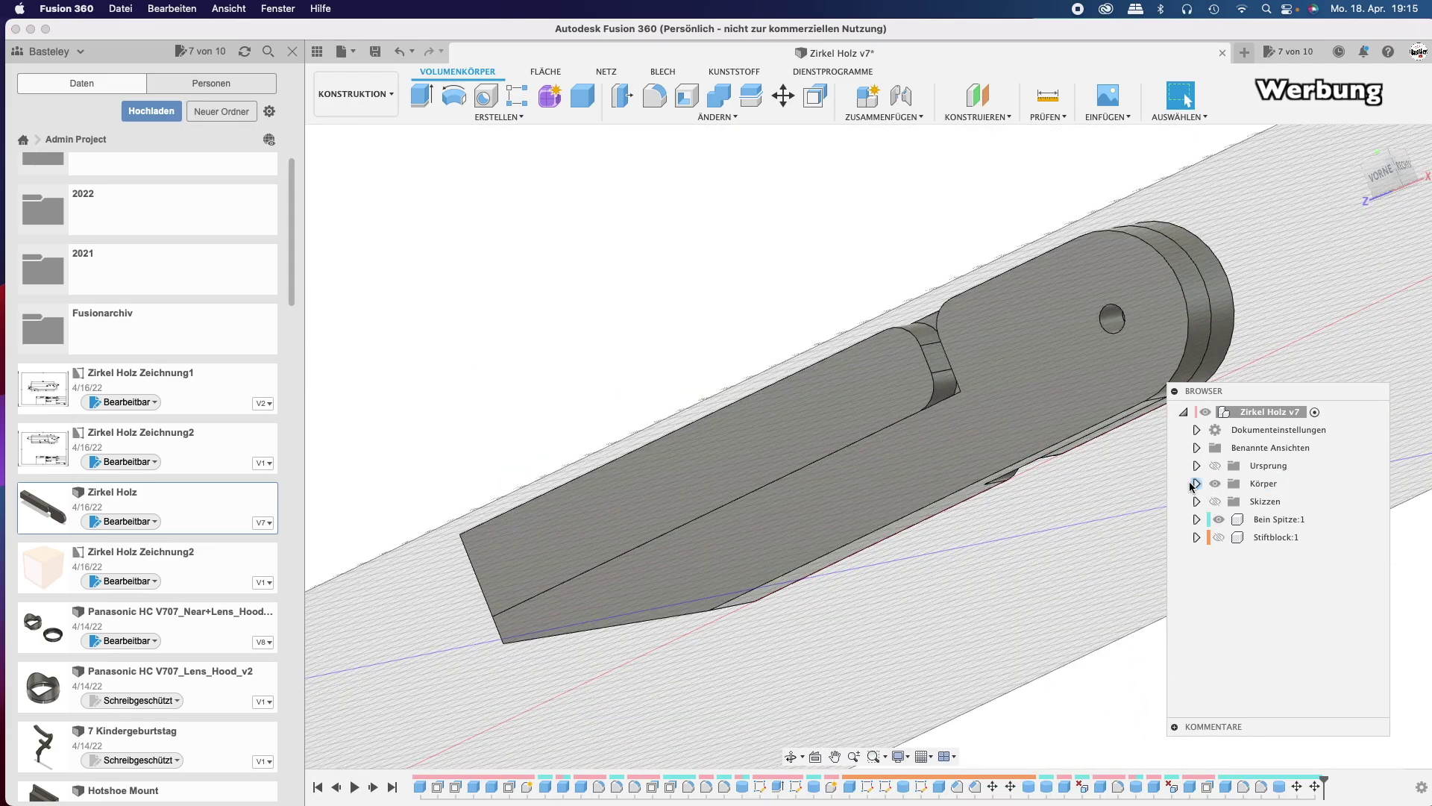
{"action": "scroll", "coordinate": [1190, 488], "scroll_direction": "up", "scroll_amount": 5, "text": "shift"}
{"action": "middle_click_drag", "start_coordinate": [1191, 488], "coordinate": [695, 462], "text": "shift"}
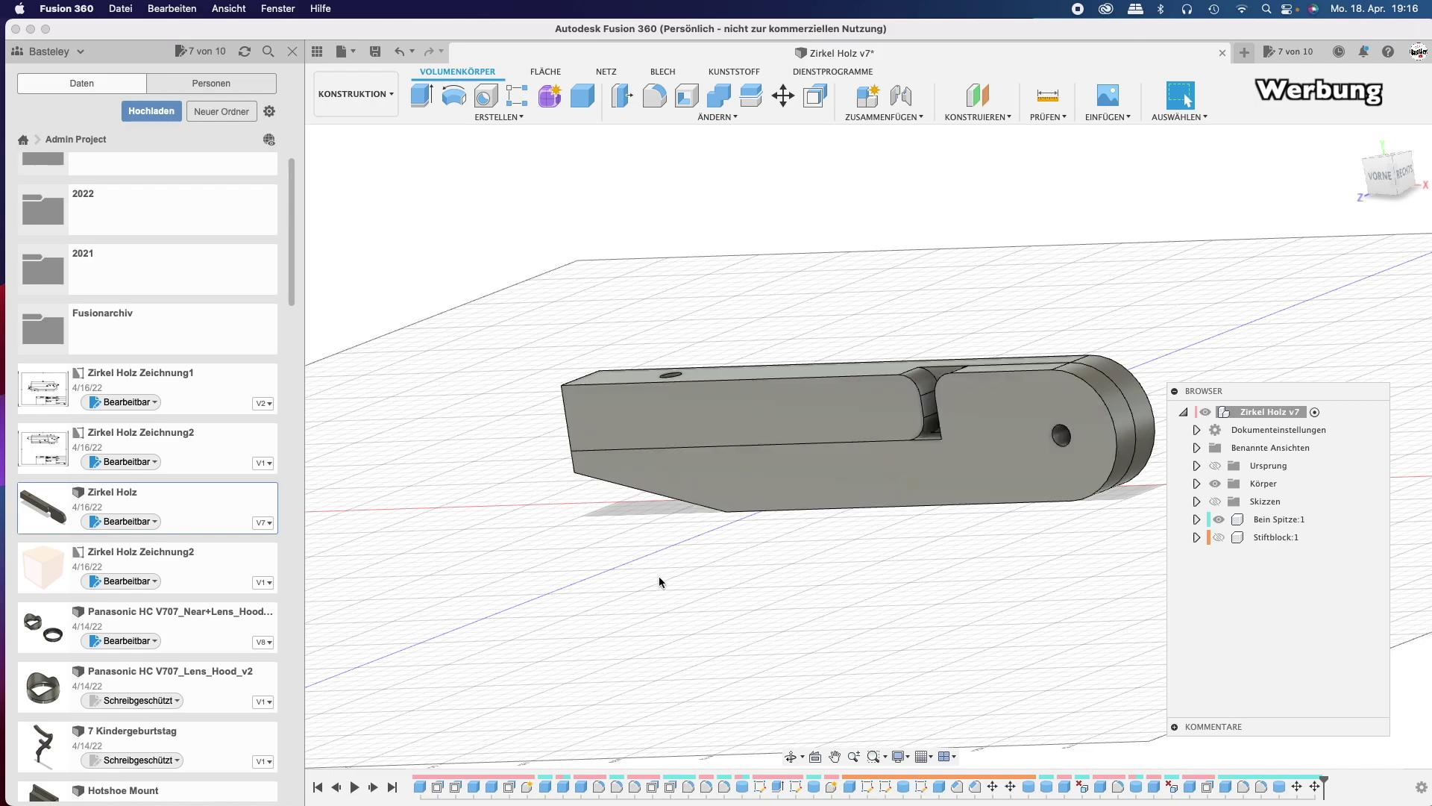
Show the Stiftblock:1 component, then select the Zirkel Holz Zeichnung2 drawing.
{"action": "left_click", "coordinate": [1219, 538]}
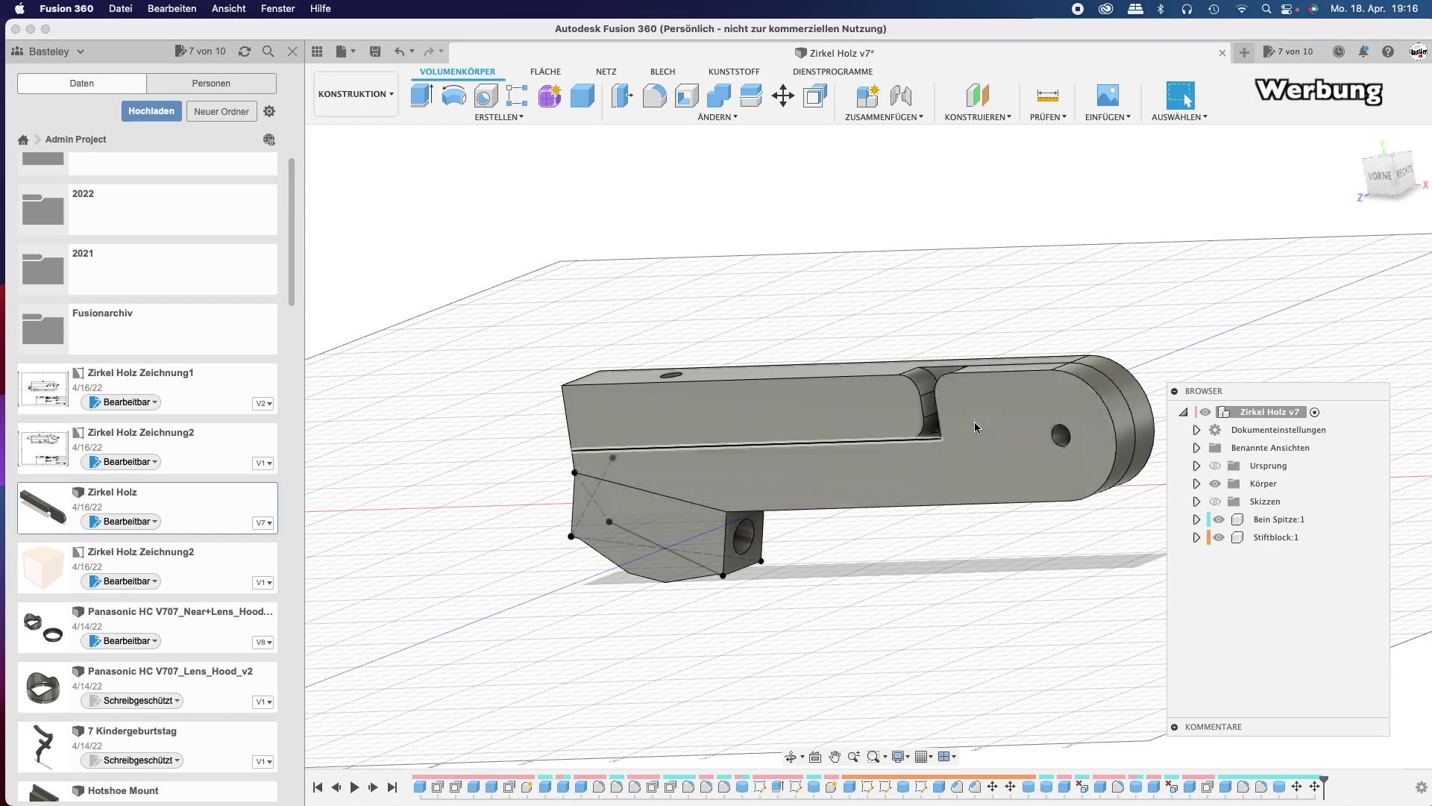
{"action": "middle_click_drag", "start_coordinate": [566, 537], "coordinate": [477, 535], "text": "shift"}
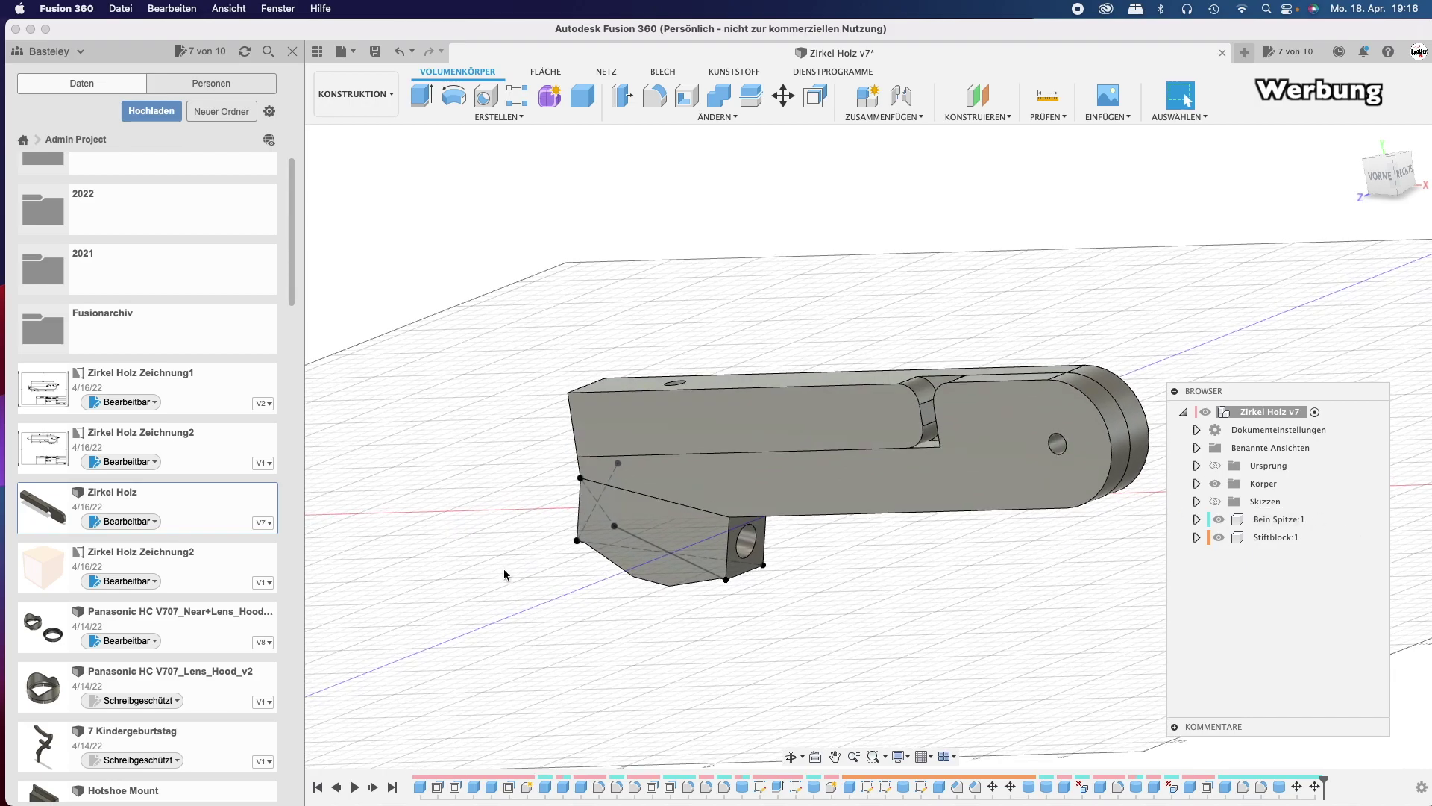
{"action": "scroll", "coordinate": [440, 534], "scroll_direction": "down", "scroll_amount": 2}
{"action": "scroll", "coordinate": [407, 533], "scroll_direction": "down", "scroll_amount": 2}
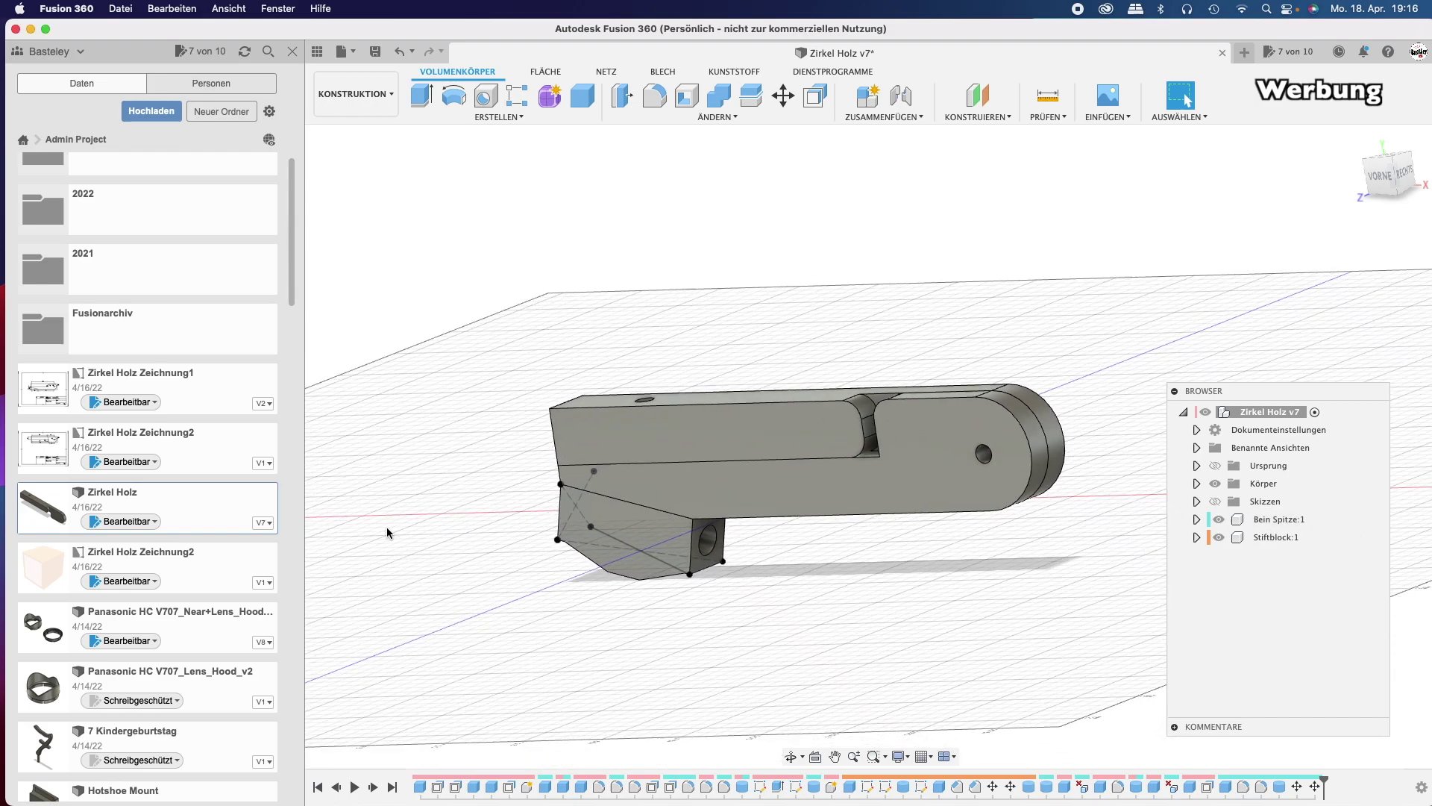
{"action": "scroll", "coordinate": [373, 526], "scroll_direction": "down", "scroll_amount": 2}
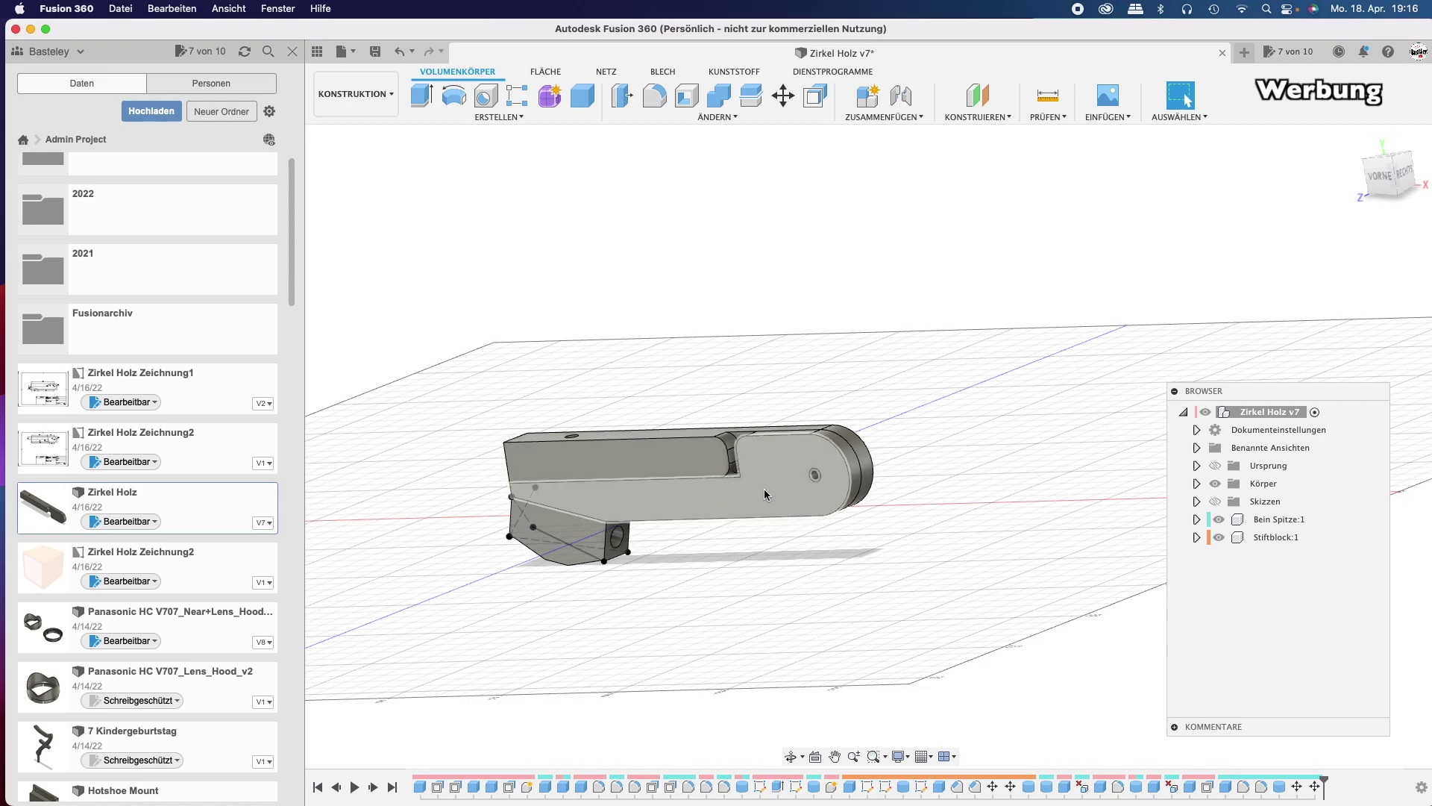
{"action": "left_click", "coordinate": [98, 441]}
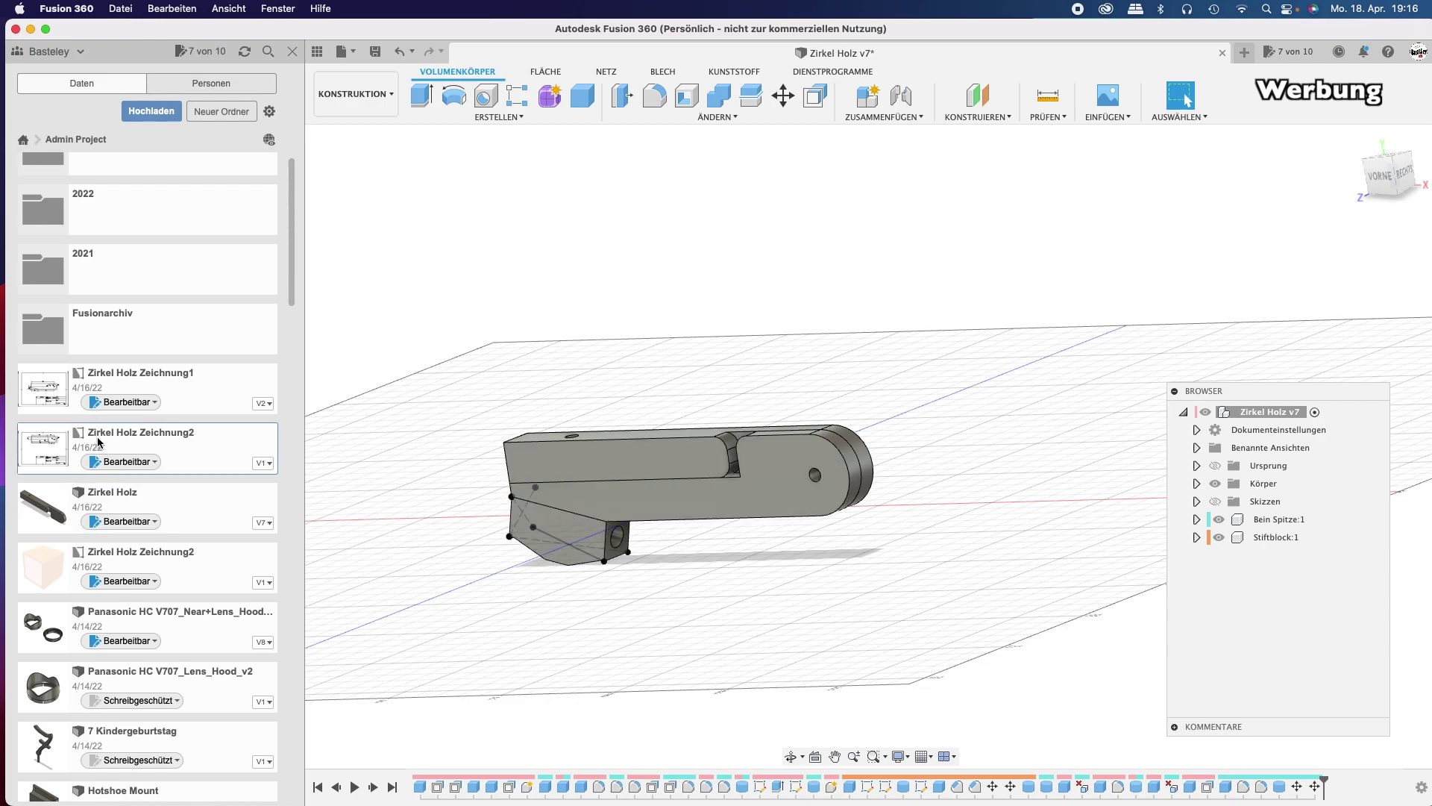
{"action": "double_click", "coordinate": [46, 445]}
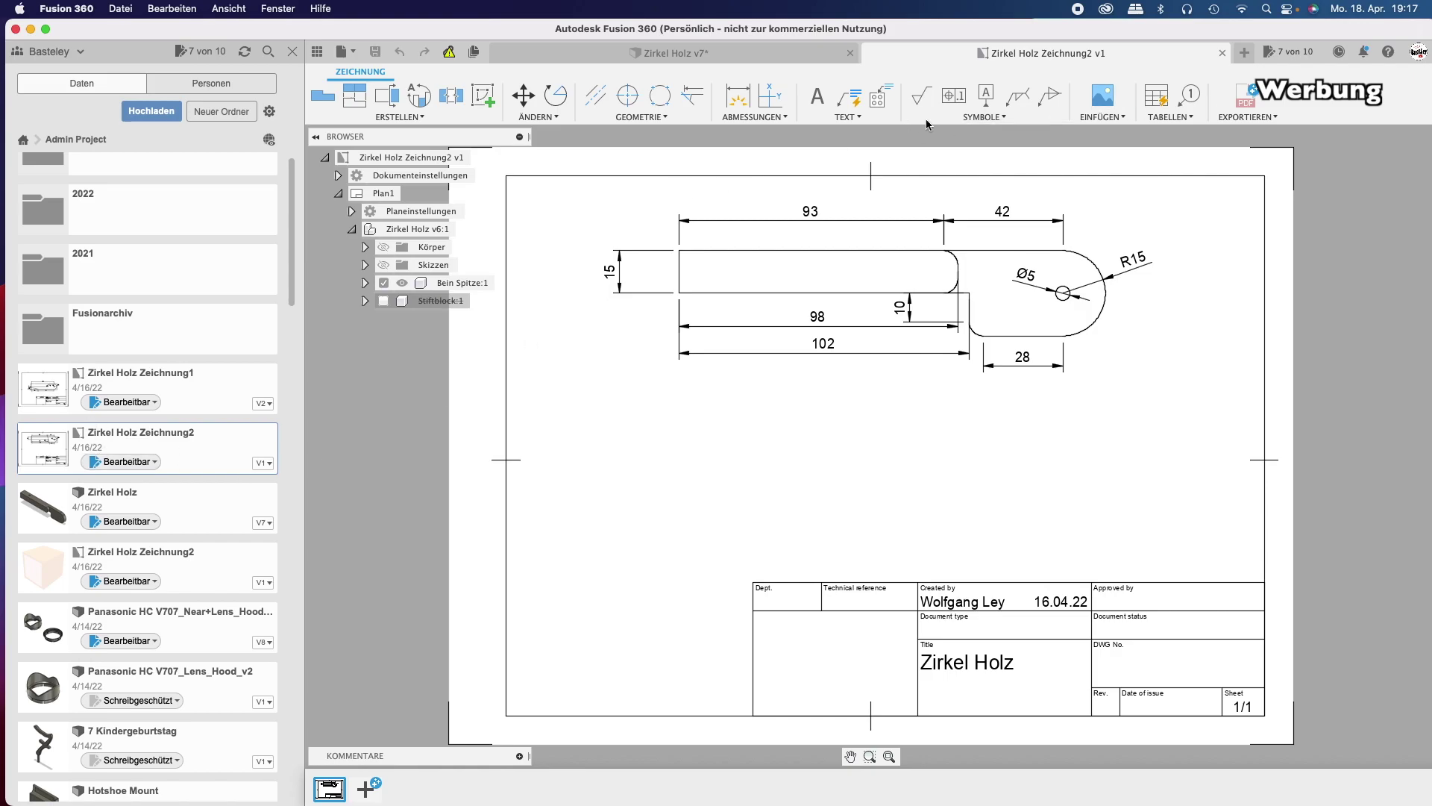
{"action": "left_click", "coordinate": [1223, 54]}
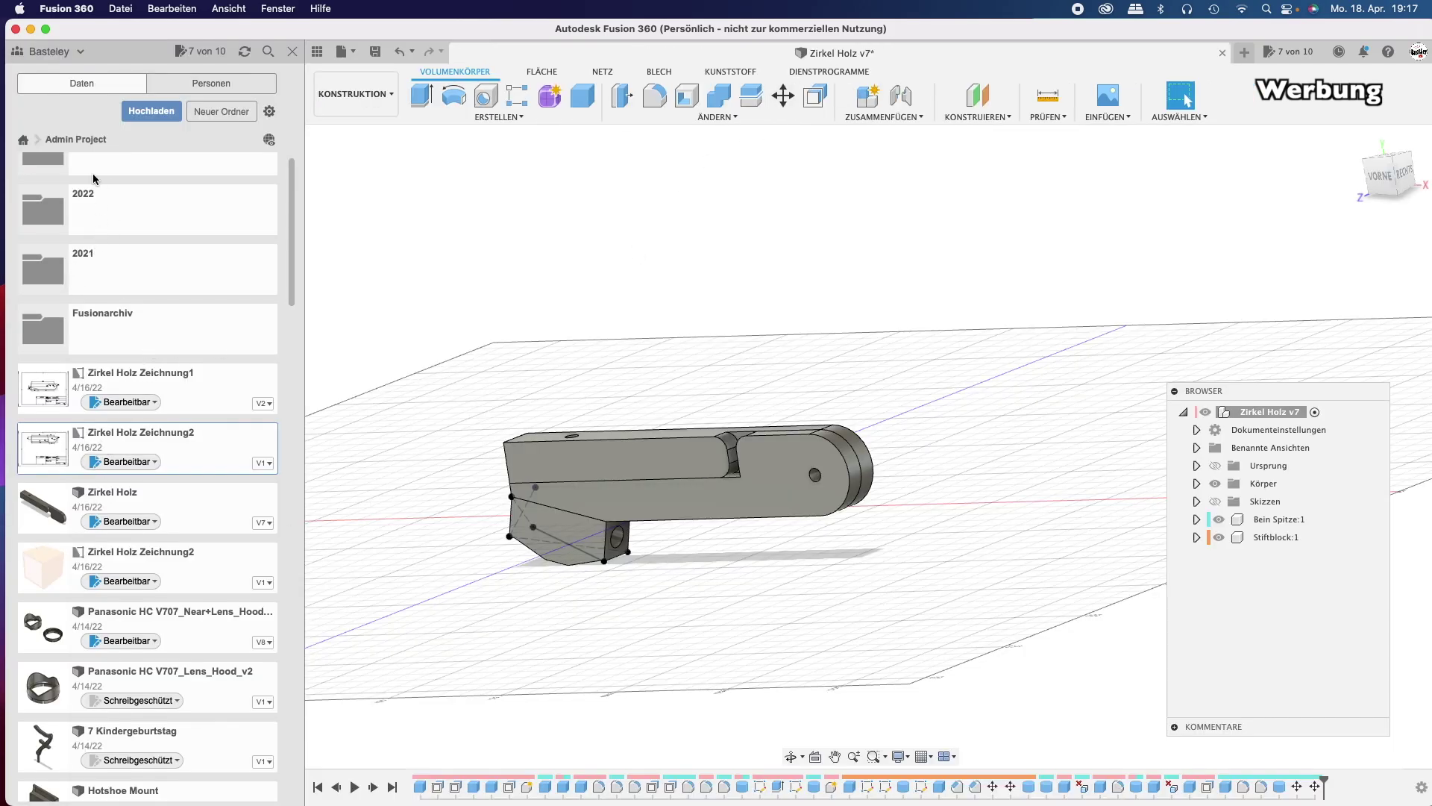
{"action": "scroll", "coordinate": [101, 232], "scroll_direction": "up", "scroll_amount": 1}
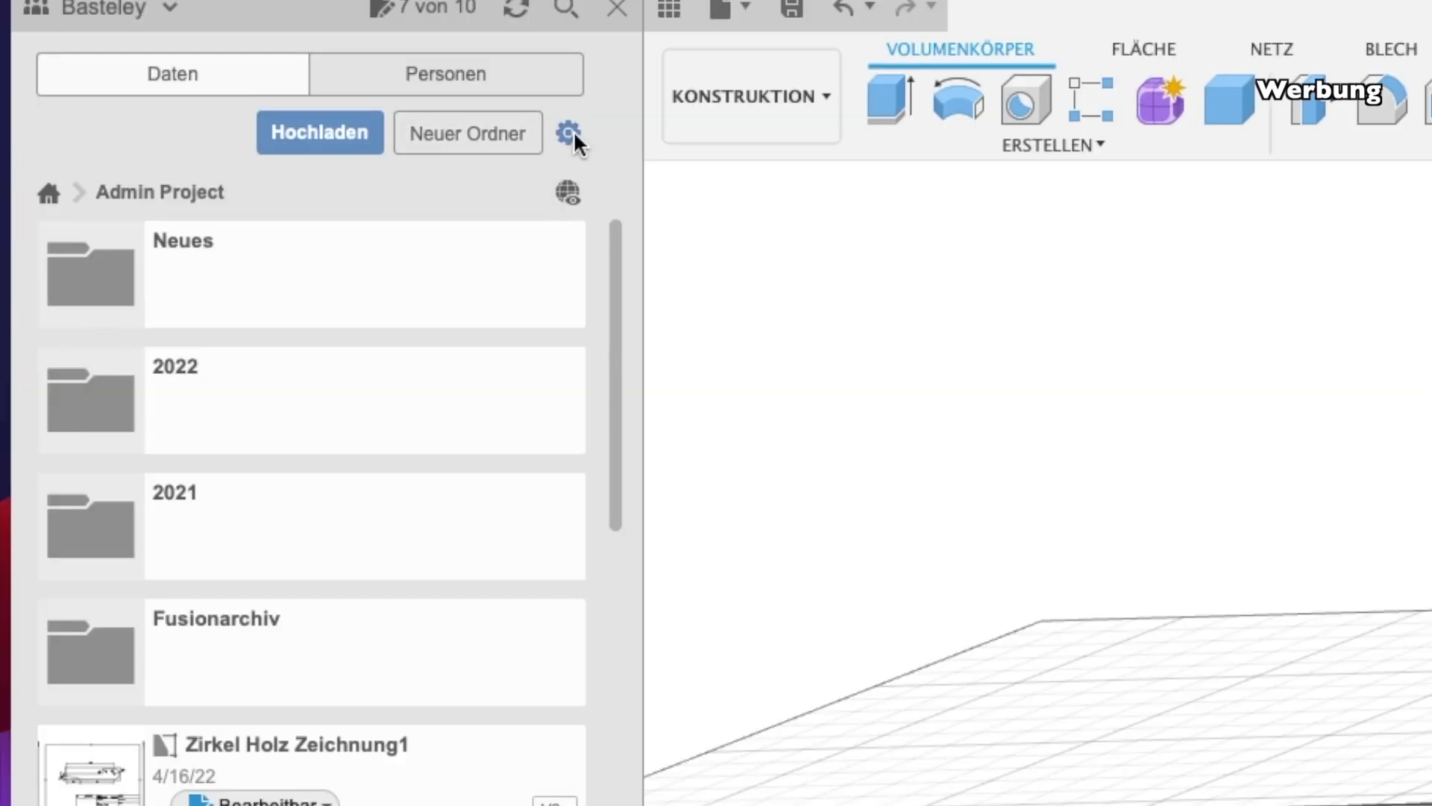
{"action": "left_click", "coordinate": [572, 132]}
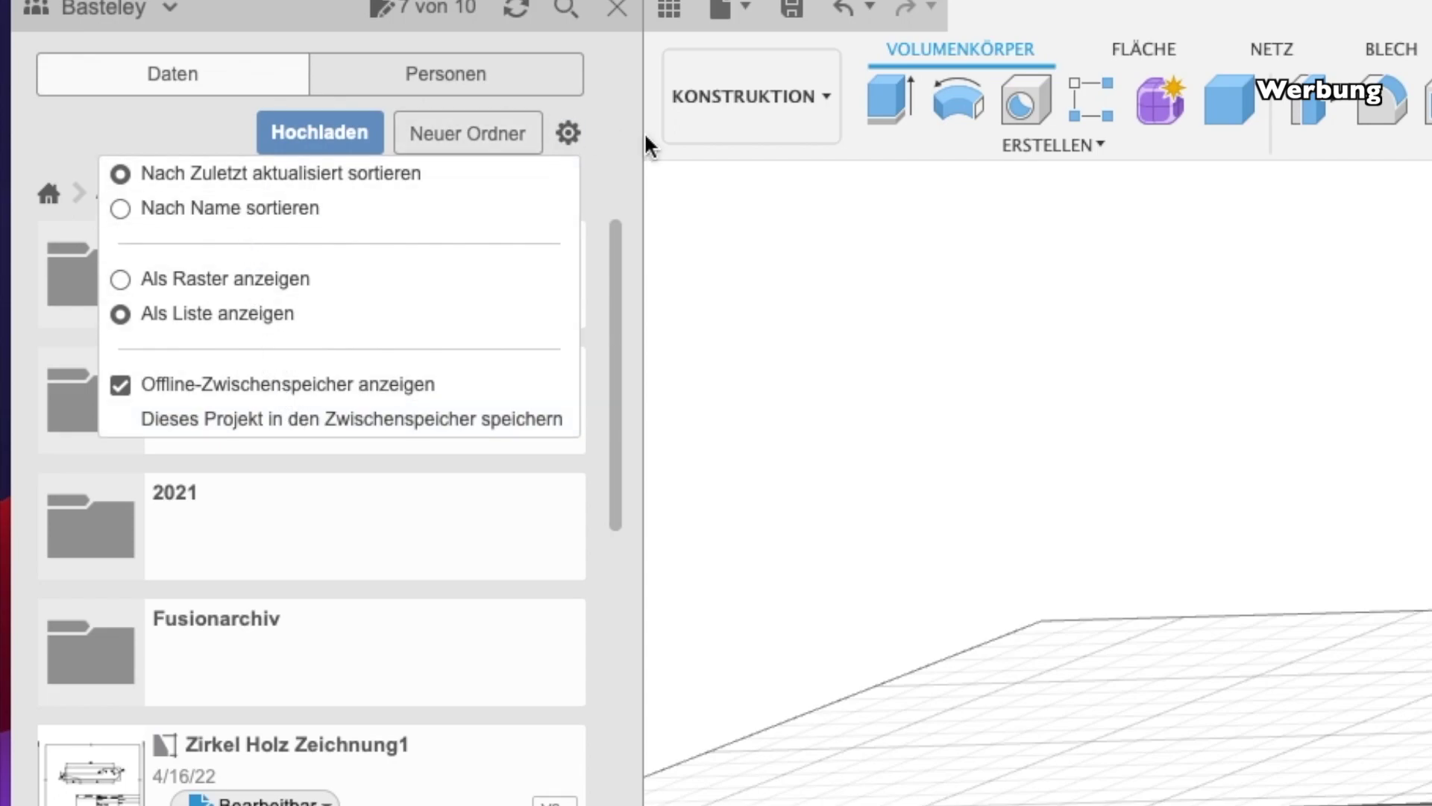
{"action": "left_click", "coordinate": [567, 132]}
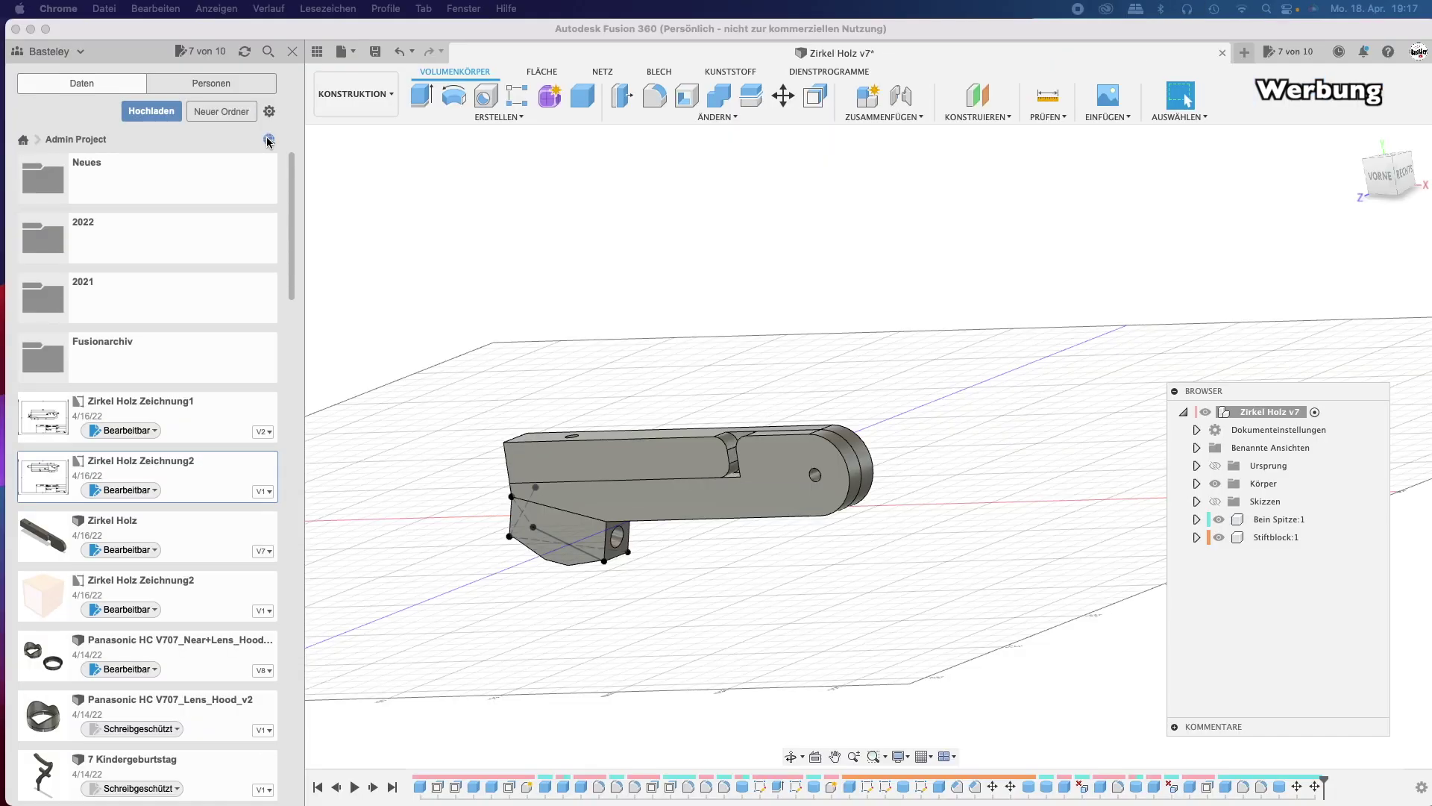
Open Admin Project in the Fusion Team web browser window.
{"action": "left_click", "coordinate": [269, 139]}
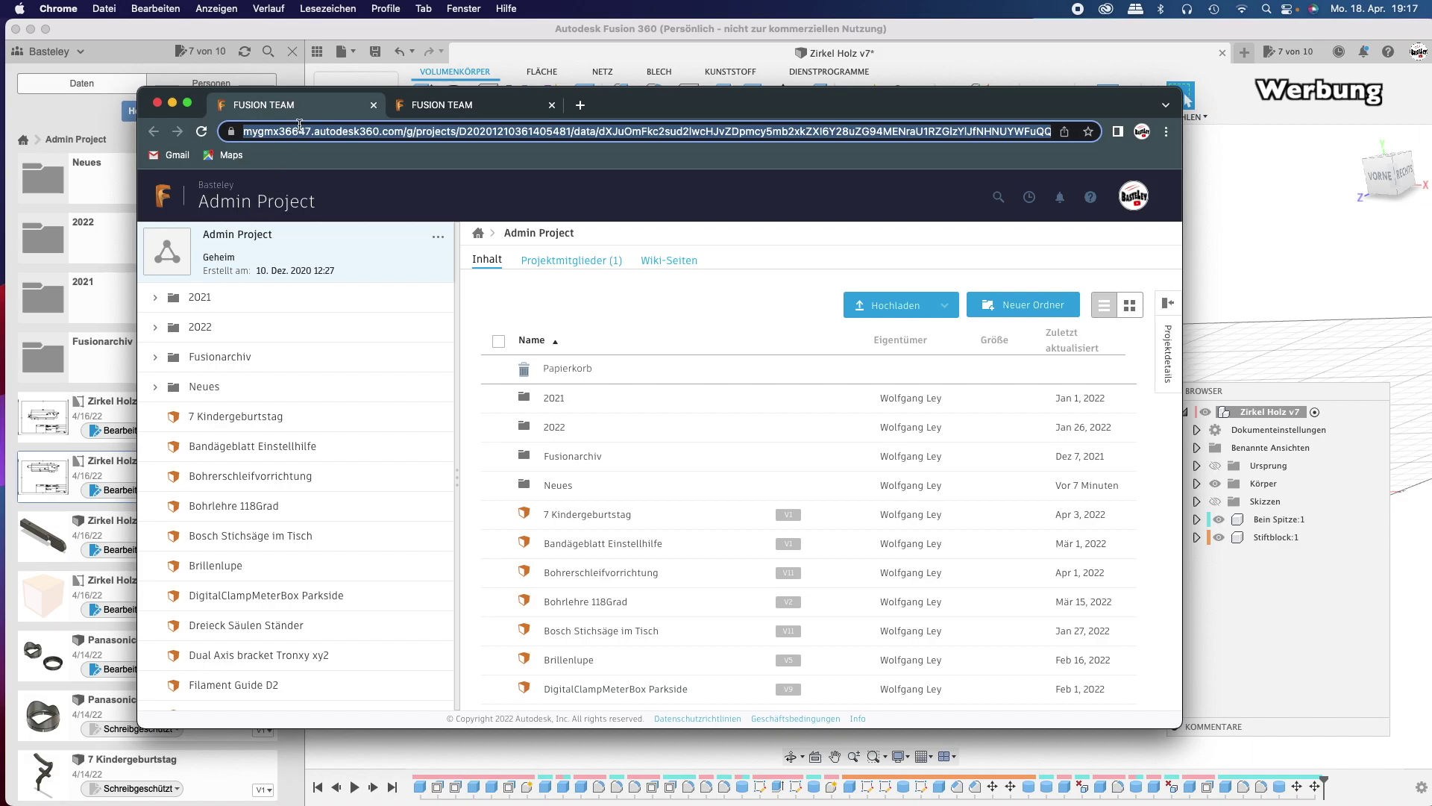
{"action": "left_click_drag", "start_coordinate": [701, 105], "coordinate": [1047, 79]}
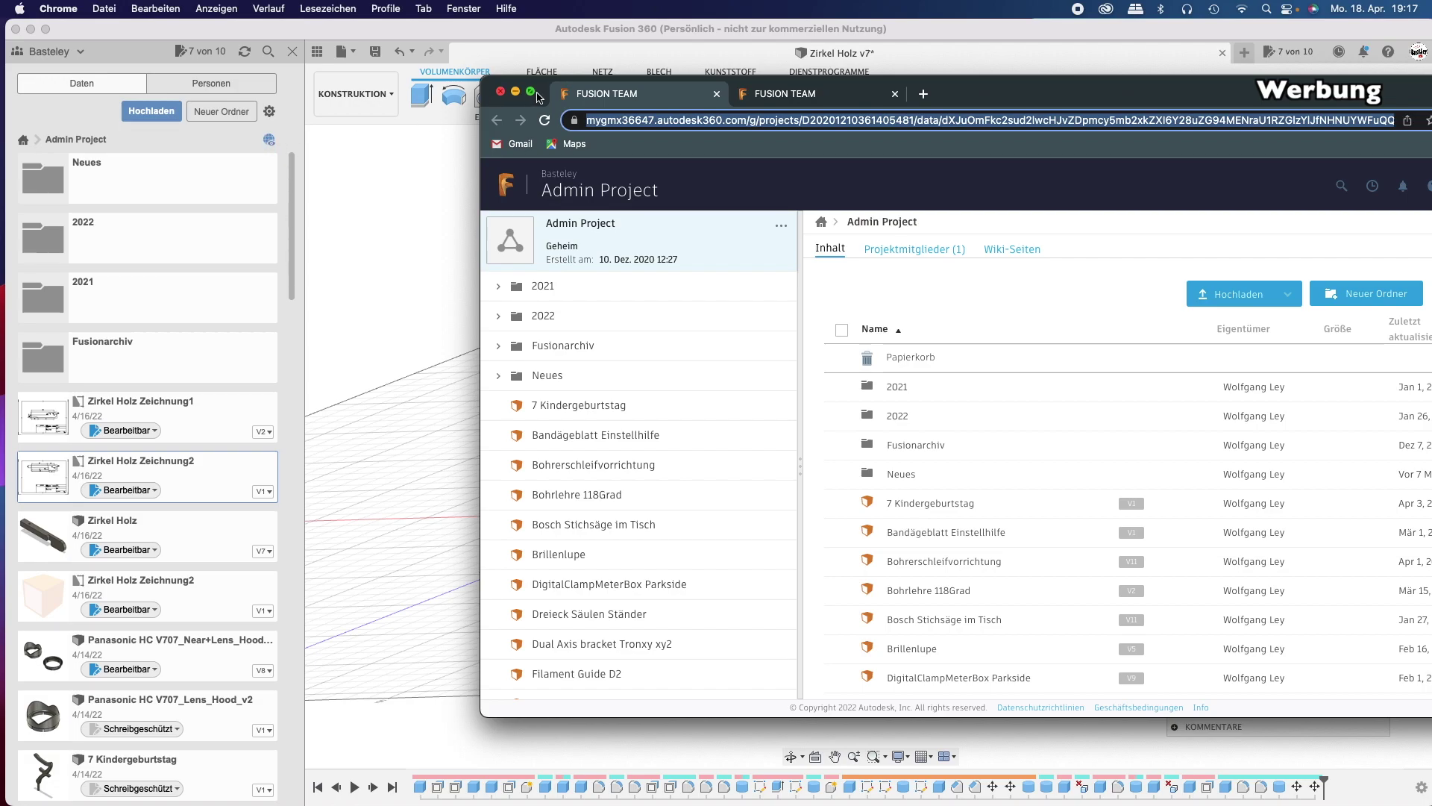
{"action": "left_click_drag", "start_coordinate": [979, 102], "coordinate": [578, 140]}
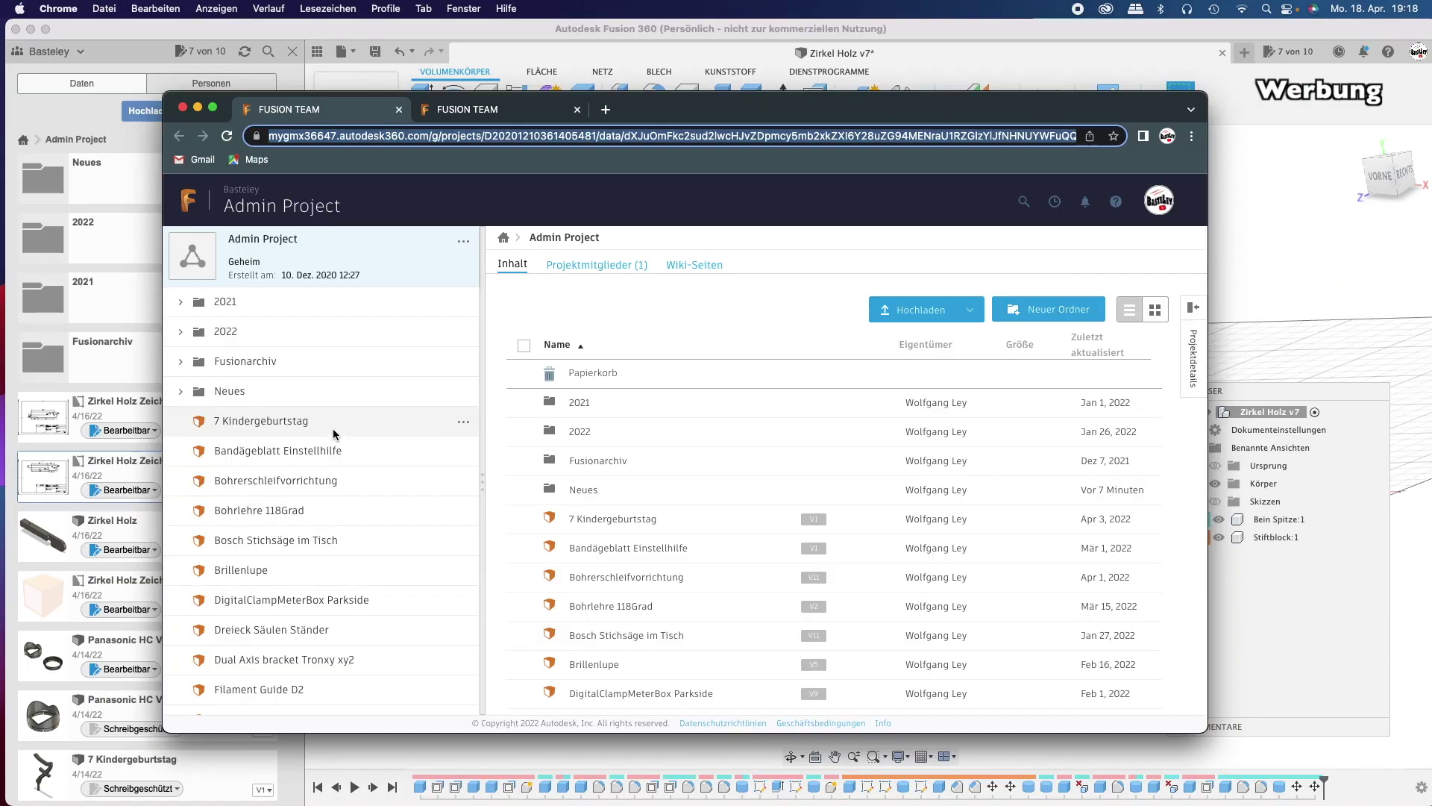
{"action": "mouse_move", "coordinate": [336, 391]}
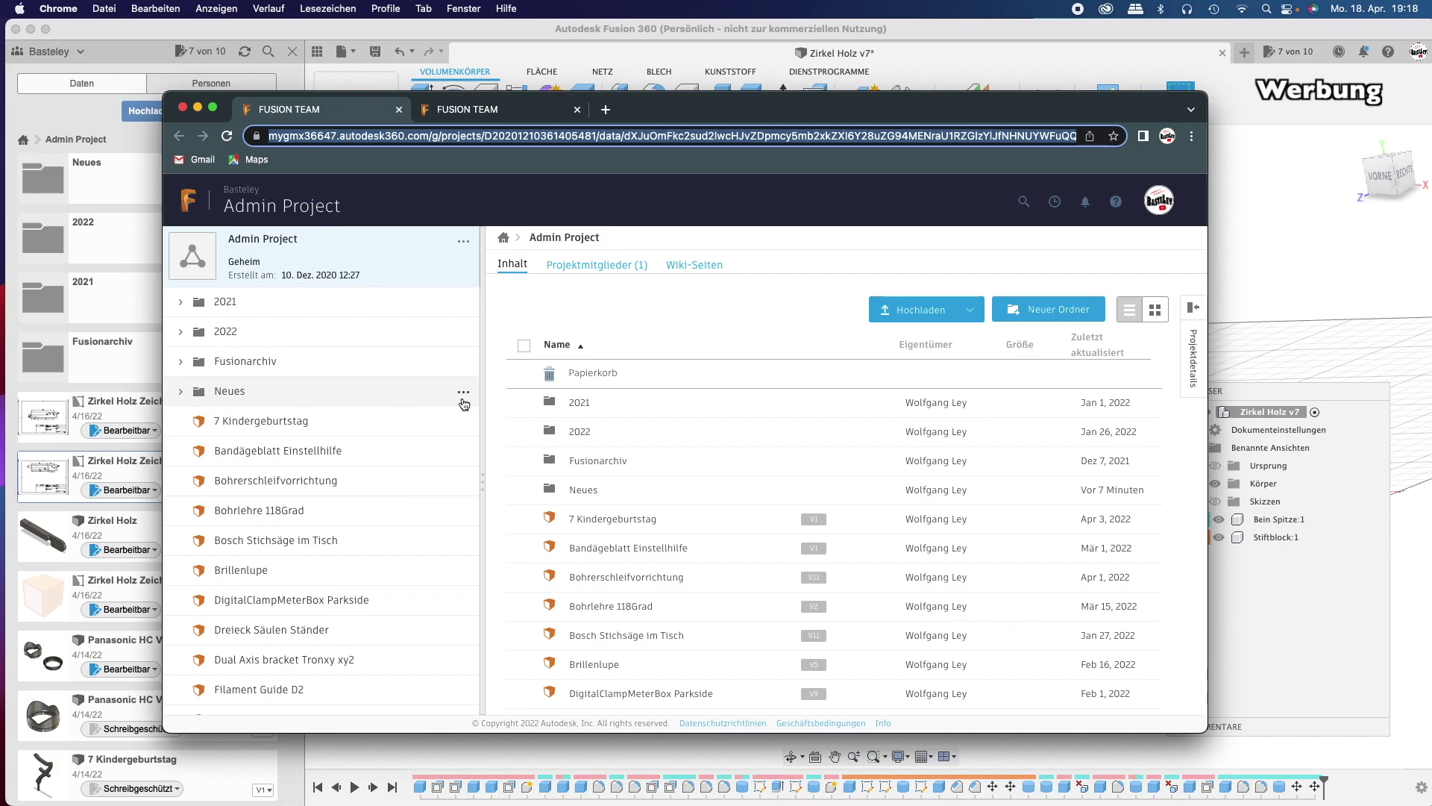
Toggle 'Für mich freigegeben' in the project filter so Admin Project's folders appear.
{"action": "left_click", "coordinate": [463, 242]}
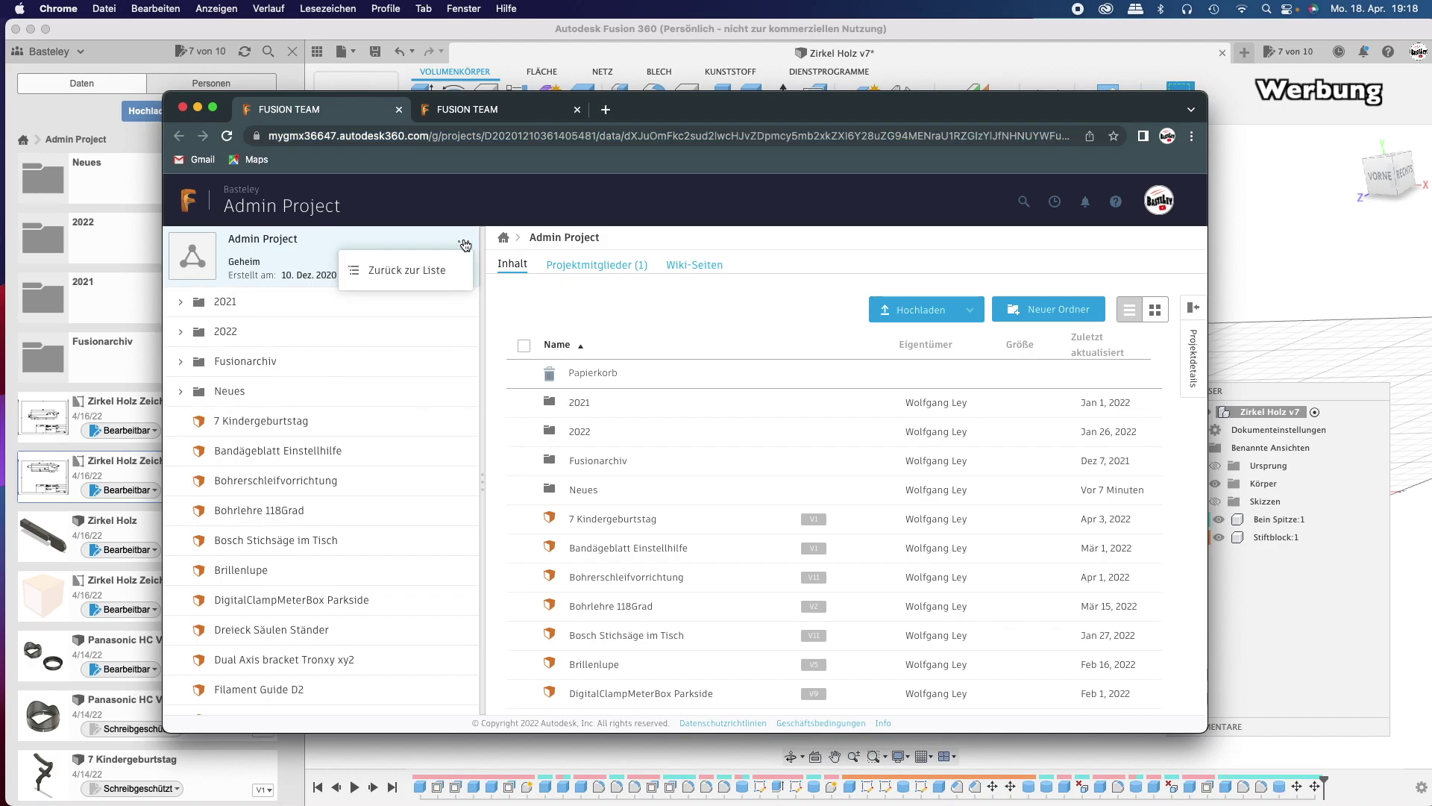
{"action": "left_click", "coordinate": [463, 243]}
{"action": "left_click", "coordinate": [463, 243]}
{"action": "left_click", "coordinate": [400, 271]}
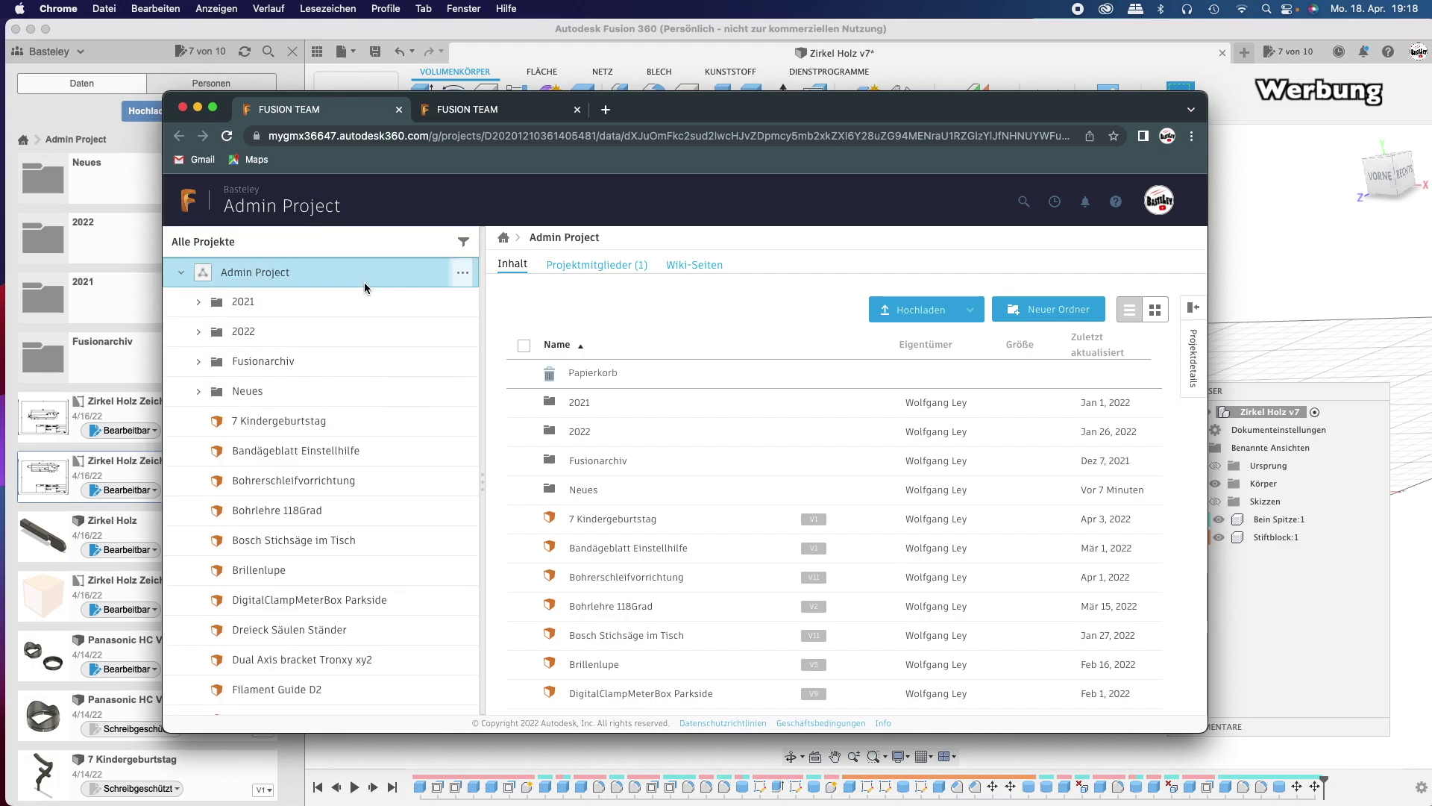
{"action": "left_click", "coordinate": [463, 242]}
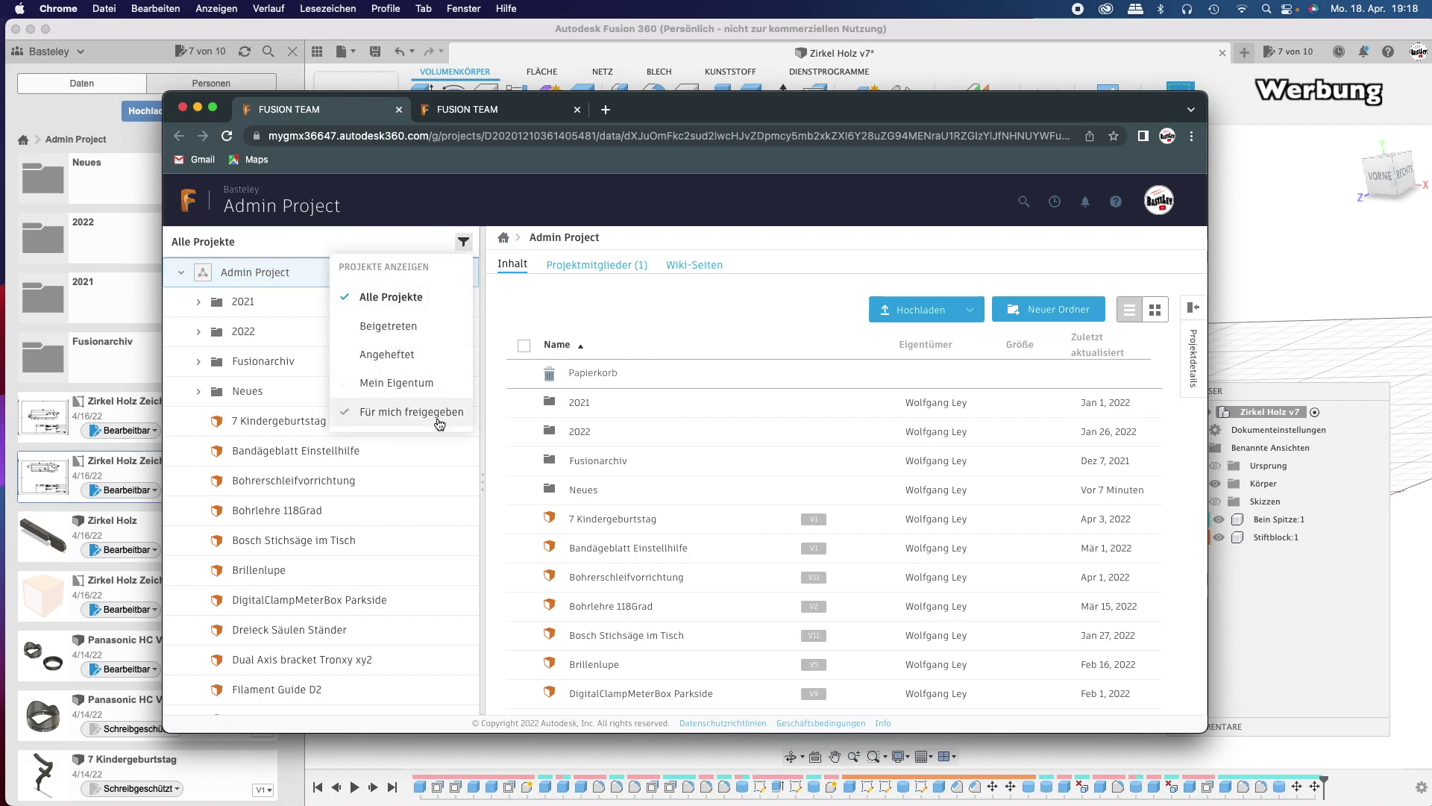
{"action": "left_click", "coordinate": [397, 297]}
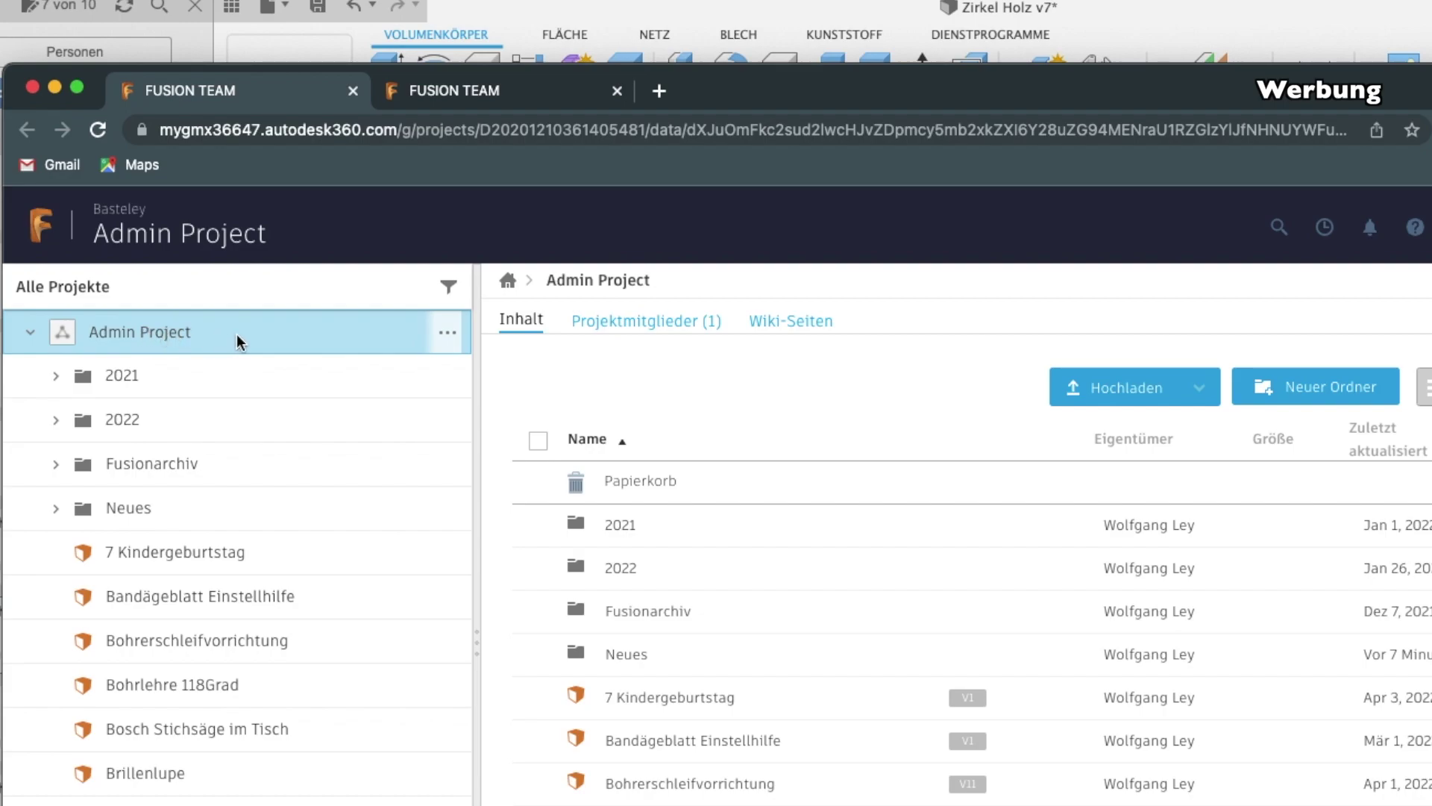
Create a folder named 'new' in Admin Project with Neuer Ordner.
{"action": "left_click", "coordinate": [1310, 388]}
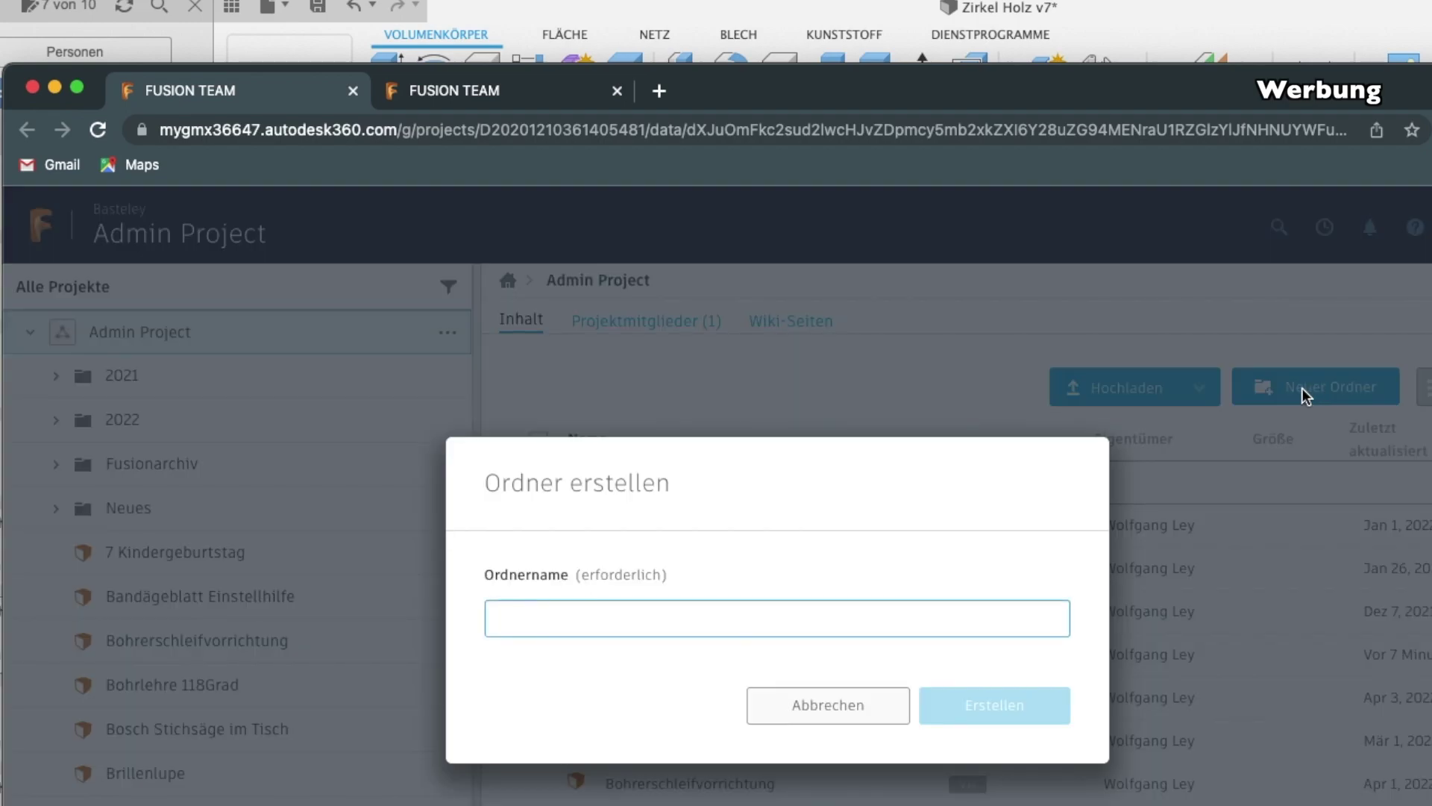
{"action": "type", "text": "n"}
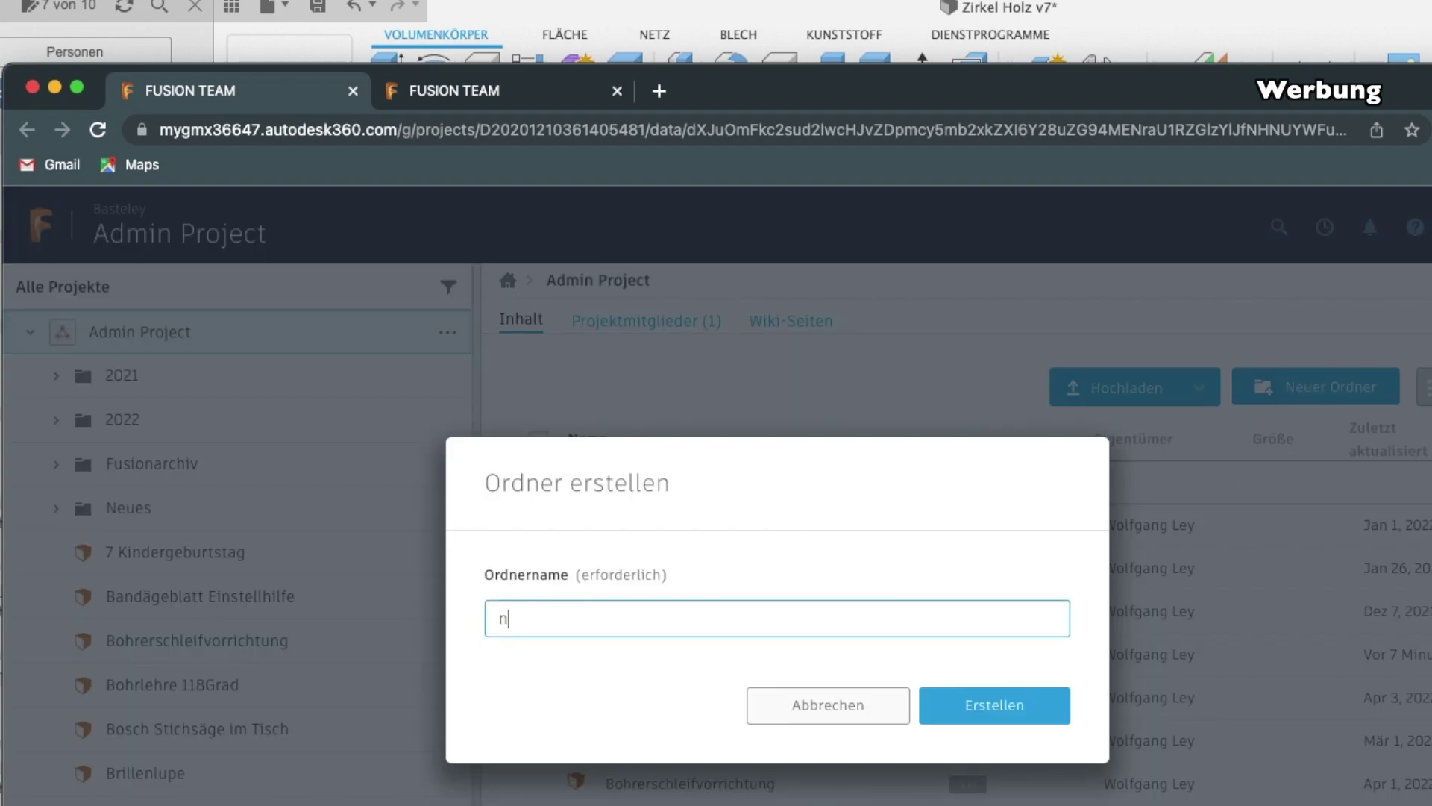
{"action": "type", "text": "ew"}
{"action": "left_click", "coordinate": [994, 704]}
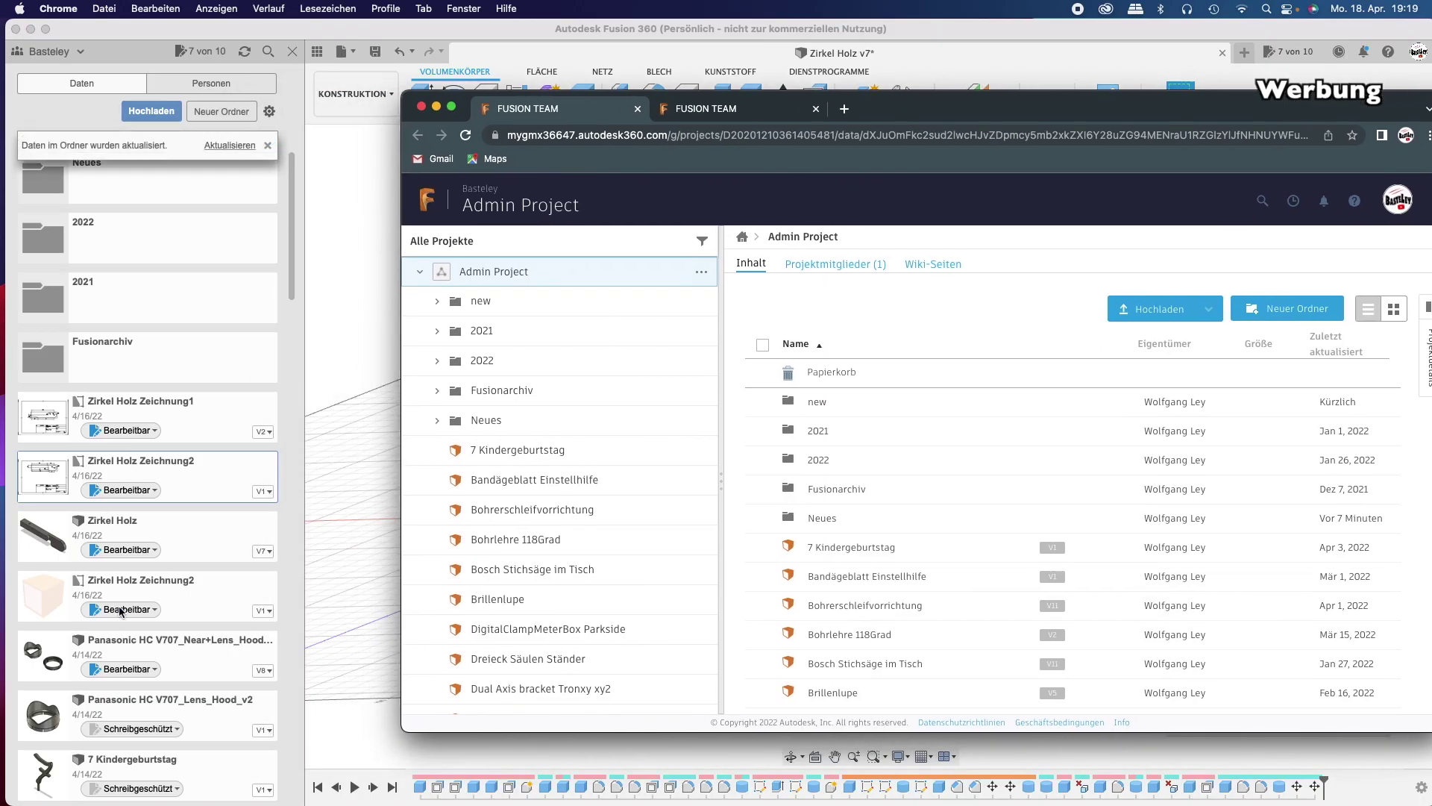
Bring Fusion 360 forward and open the Neues folder in the Data Panel.
{"action": "scroll", "coordinate": [115, 597], "scroll_direction": "down", "scroll_amount": 5}
{"action": "scroll", "coordinate": [115, 597], "scroll_direction": "up", "scroll_amount": 5}
{"action": "scroll", "coordinate": [97, 387], "scroll_direction": "down", "scroll_amount": 4}
{"action": "scroll", "coordinate": [149, 335], "scroll_direction": "up", "scroll_amount": 4}
{"action": "left_click", "coordinate": [292, 221]}
{"action": "left_click", "coordinate": [176, 173]}
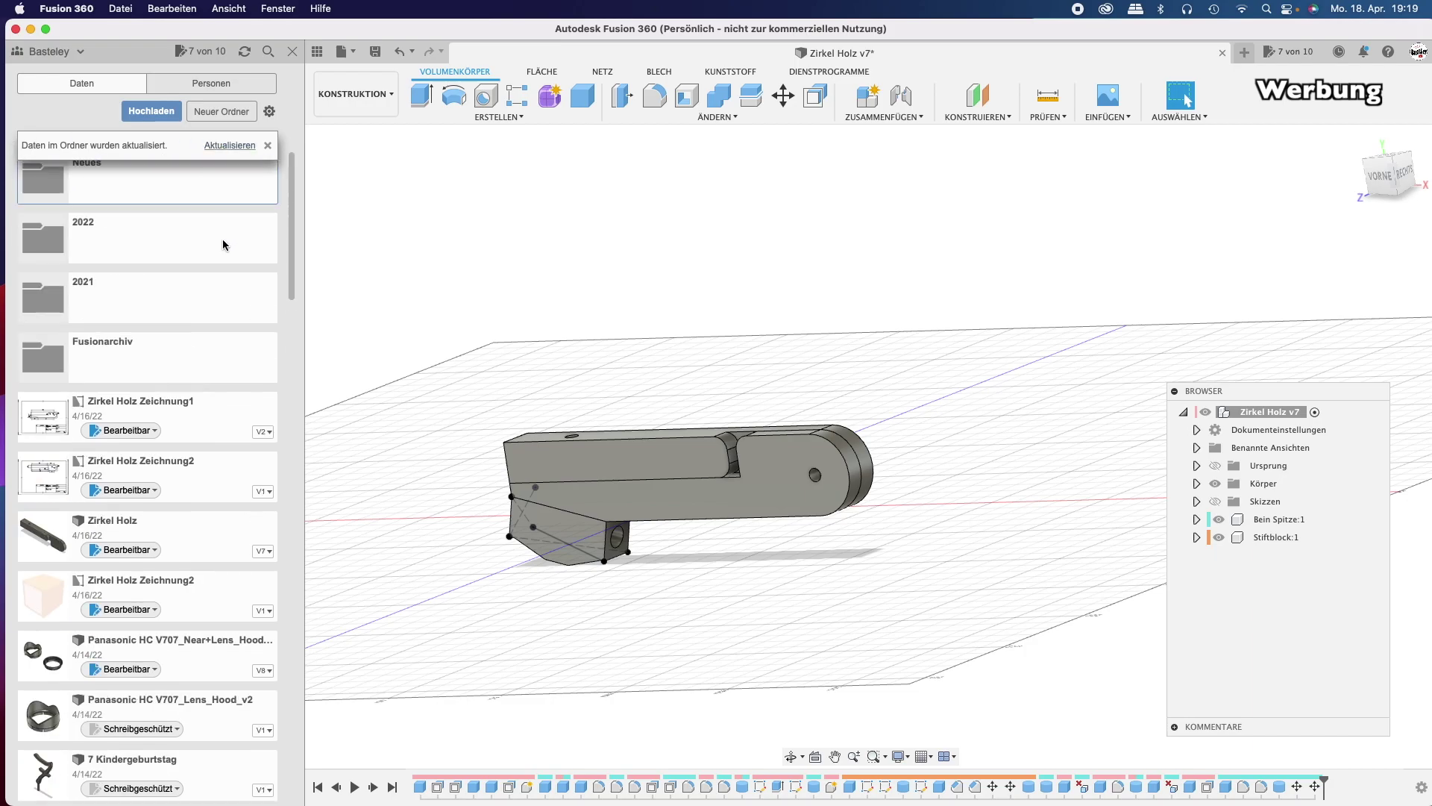
{"action": "double_click", "coordinate": [106, 174]}
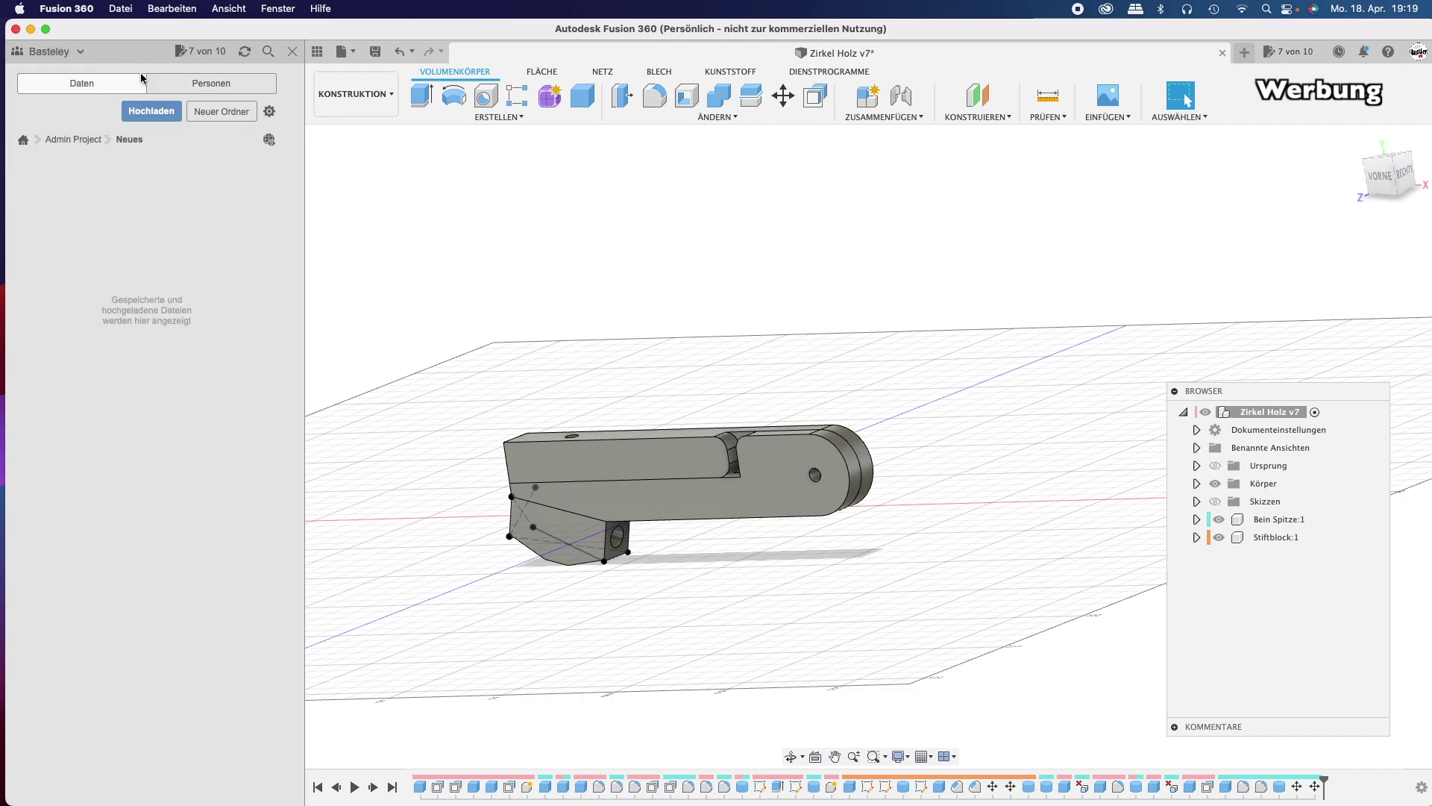
Reopen Admin Project from the projects list and scroll to find the 'new' folder.
{"action": "left_click", "coordinate": [22, 141]}
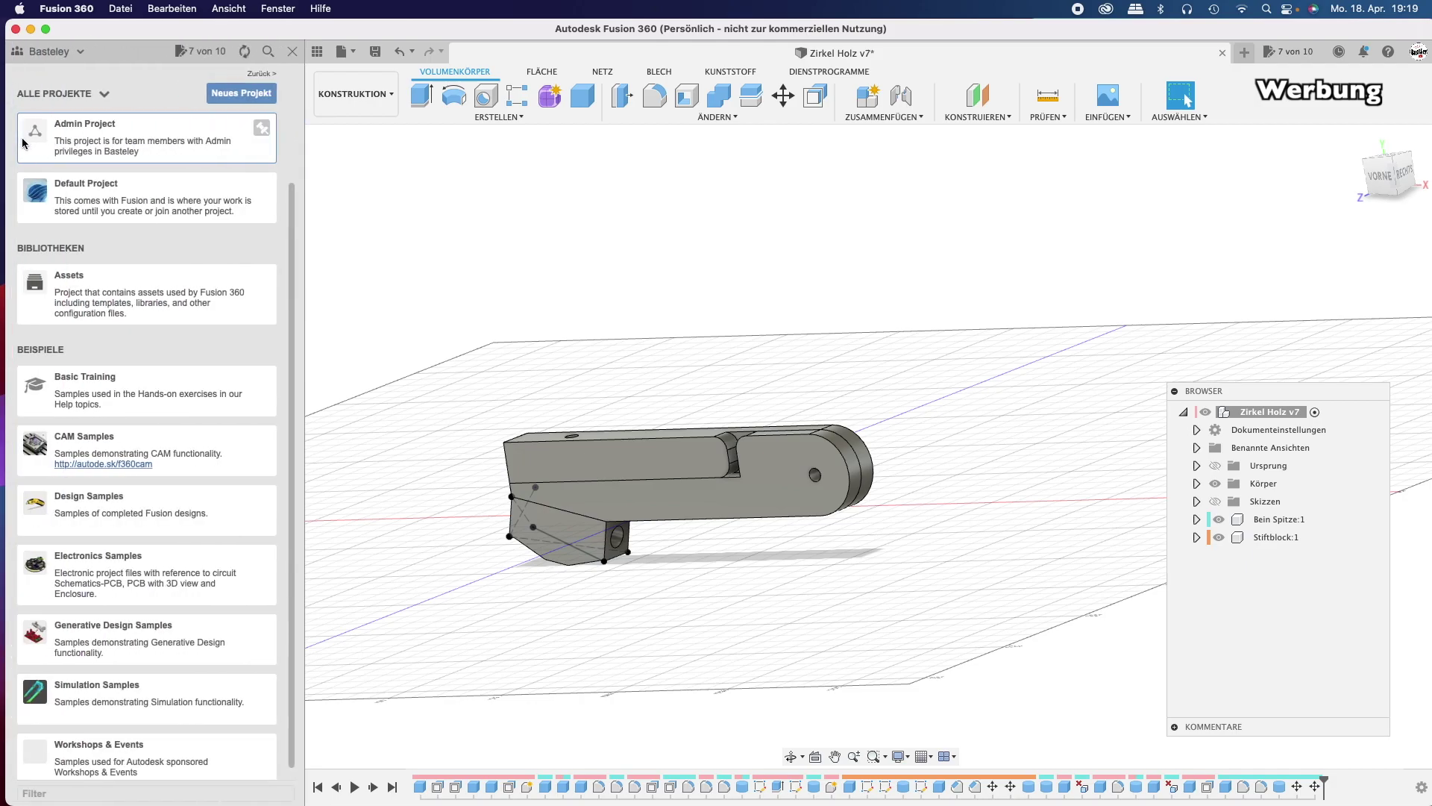
{"action": "left_click", "coordinate": [79, 126]}
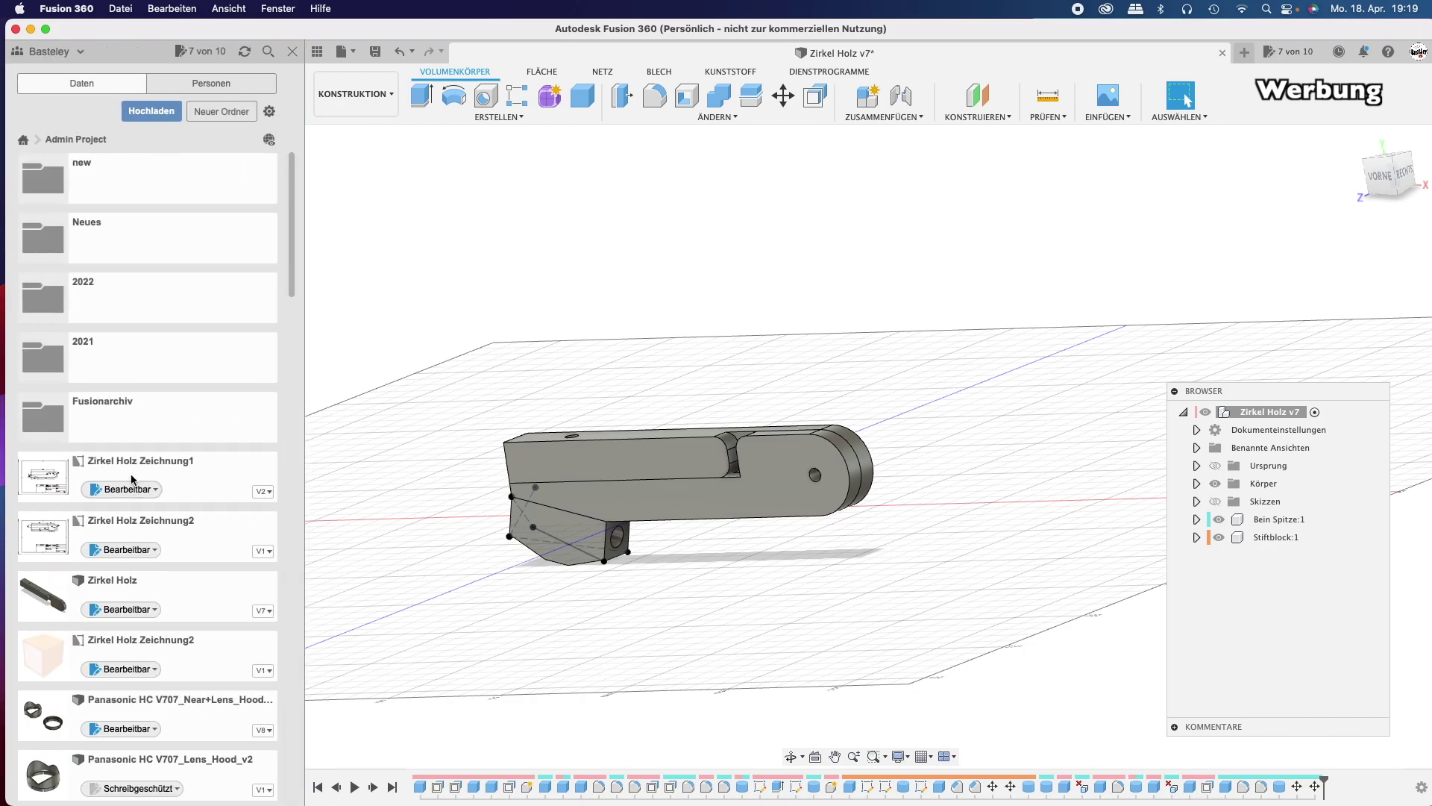
{"action": "scroll", "coordinate": [133, 455], "scroll_direction": "down", "scroll_amount": 5}
{"action": "scroll", "coordinate": [134, 458], "scroll_direction": "down", "scroll_amount": 5}
{"action": "scroll", "coordinate": [134, 458], "scroll_direction": "down", "scroll_amount": 5}
{"action": "scroll", "coordinate": [135, 459], "scroll_direction": "down", "scroll_amount": 5}
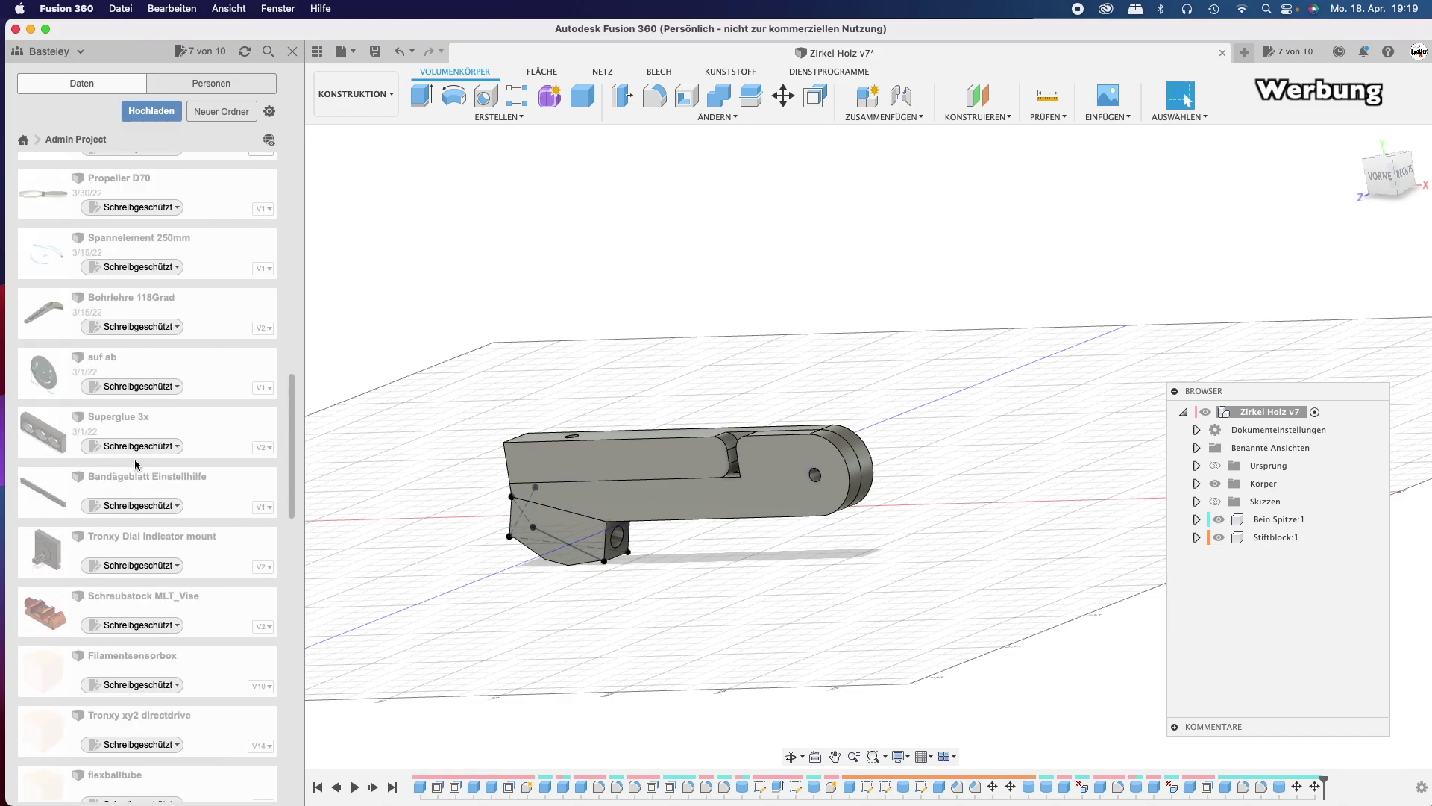
{"action": "scroll", "coordinate": [134, 458], "scroll_direction": "down", "scroll_amount": 5}
{"action": "scroll", "coordinate": [134, 459], "scroll_direction": "down", "scroll_amount": 5}
{"action": "scroll", "coordinate": [134, 459], "scroll_direction": "down", "scroll_amount": 5}
{"action": "scroll", "coordinate": [132, 460], "scroll_direction": "down", "scroll_amount": 5}
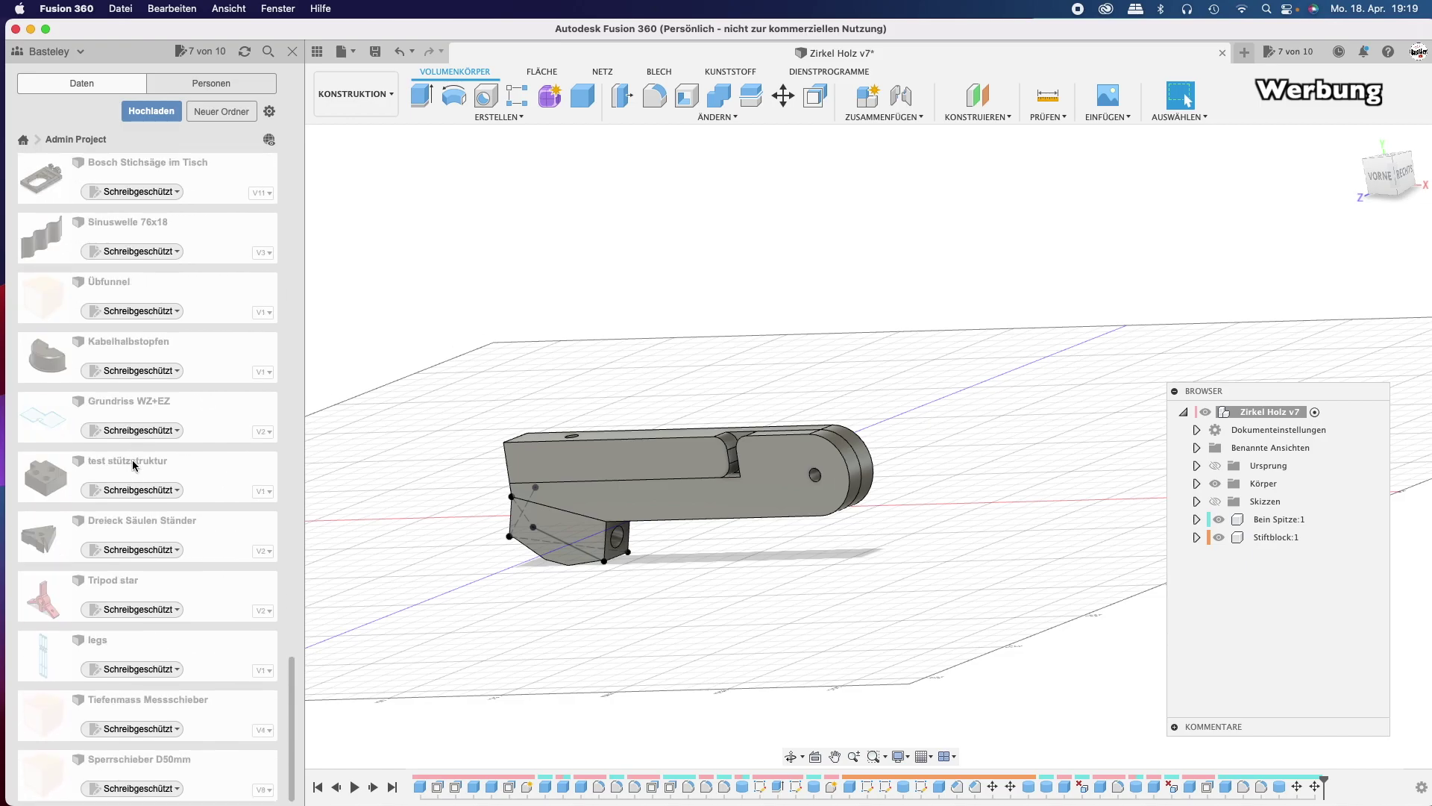
{"action": "scroll", "coordinate": [144, 502], "scroll_direction": "up", "scroll_amount": 15}
{"action": "scroll", "coordinate": [150, 522], "scroll_direction": "up", "scroll_amount": 15}
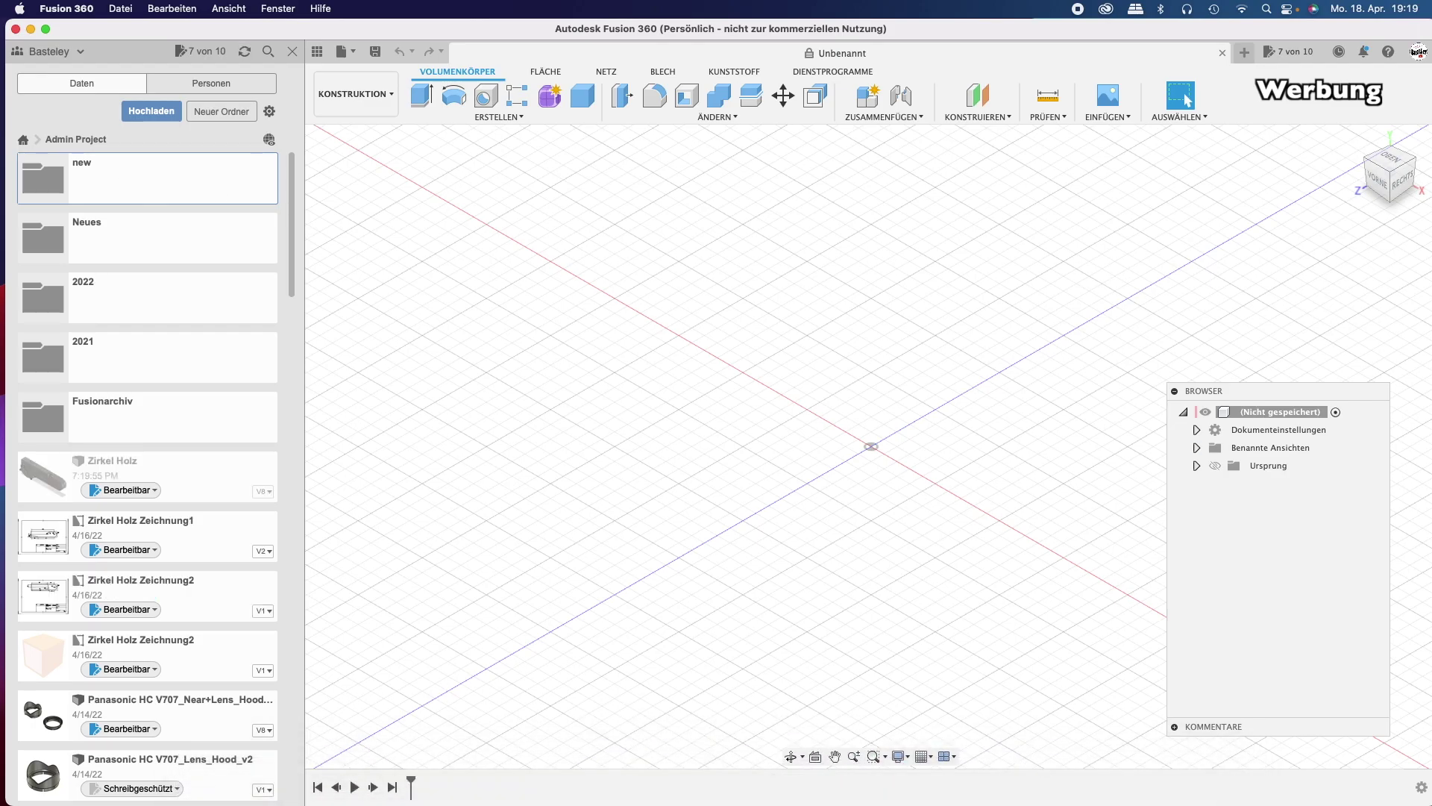
Delete the 'new' folder from Admin Project in Fusion Team and confirm Löschen.
{"action": "left_click", "coordinate": [270, 140]}
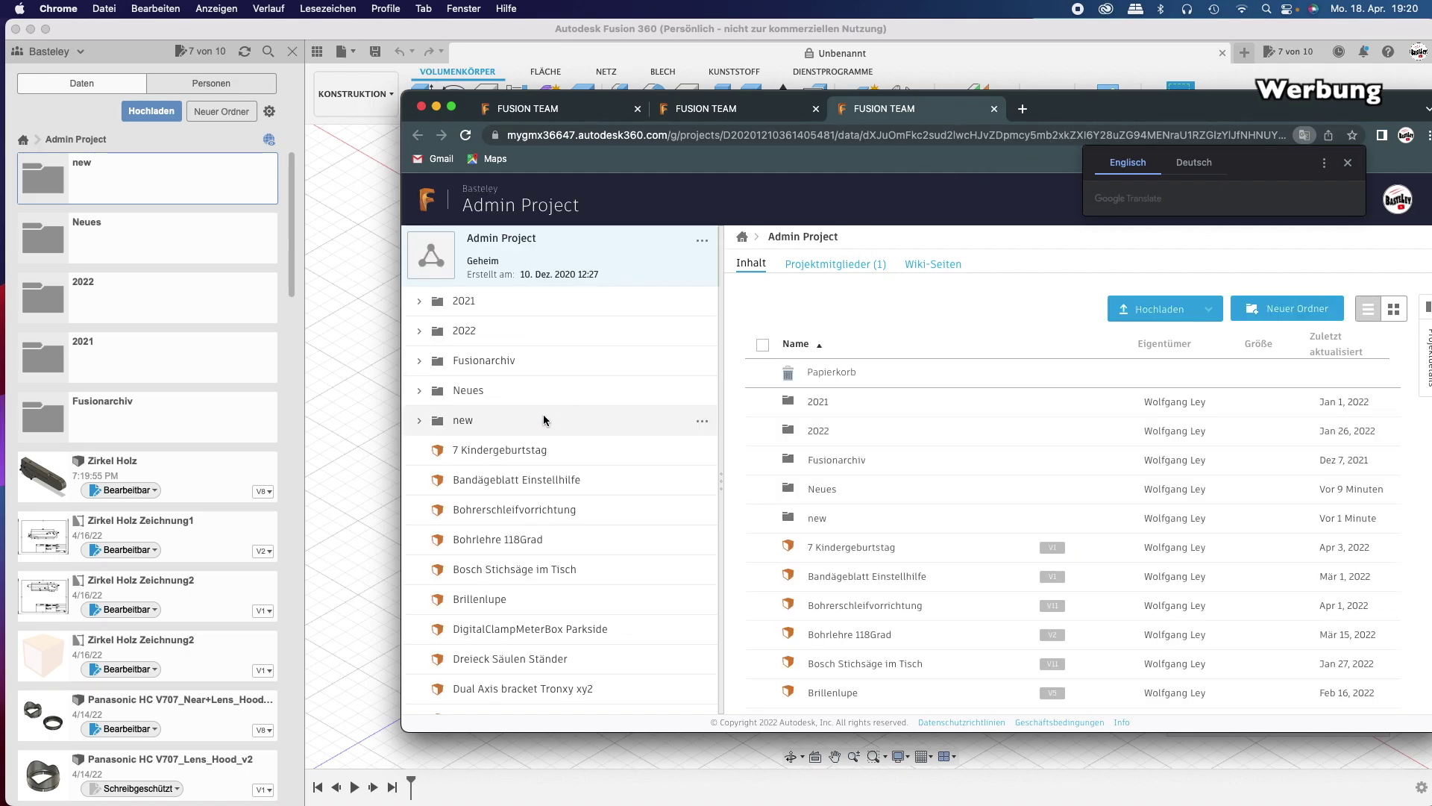
{"action": "left_click", "coordinate": [701, 423]}
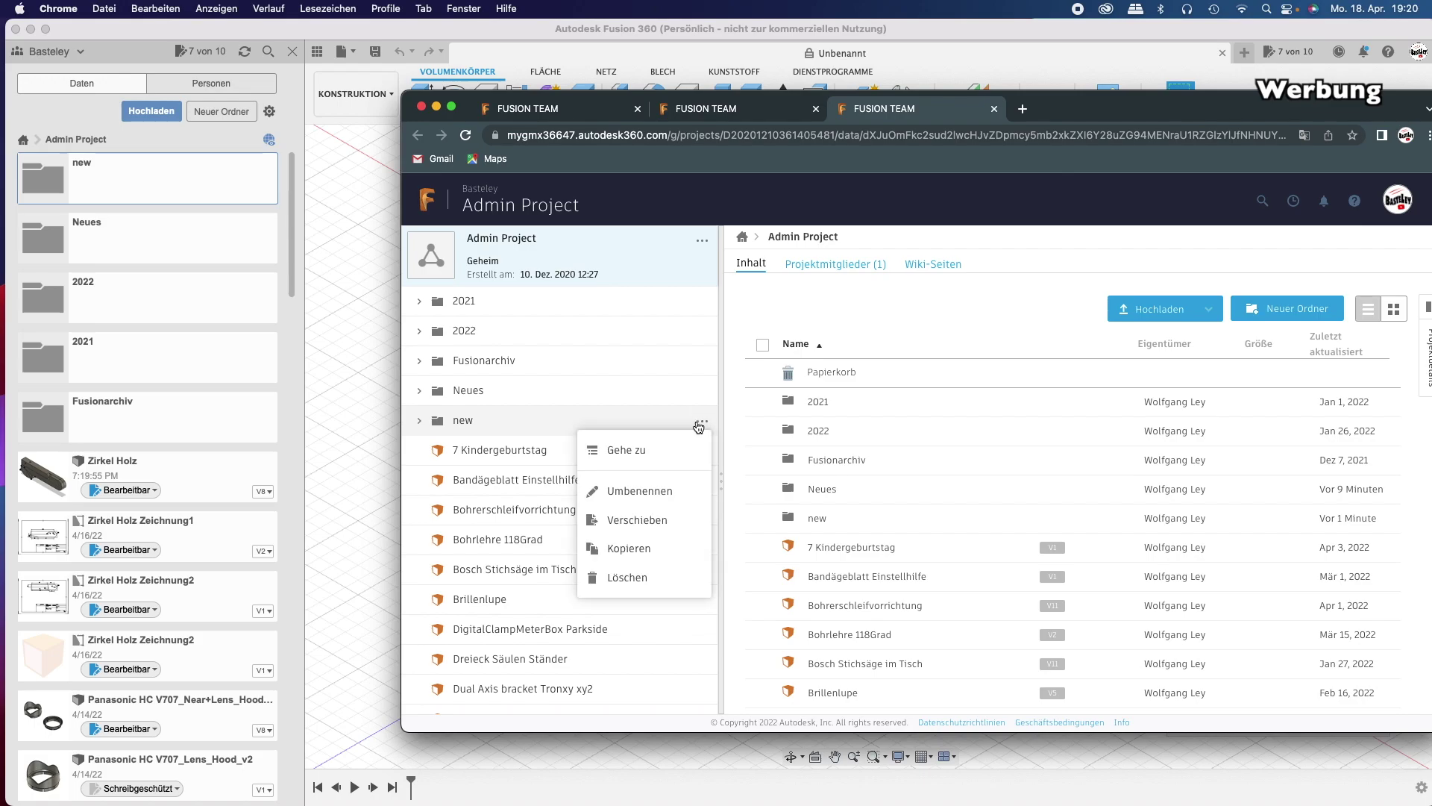
{"action": "left_click", "coordinate": [598, 418]}
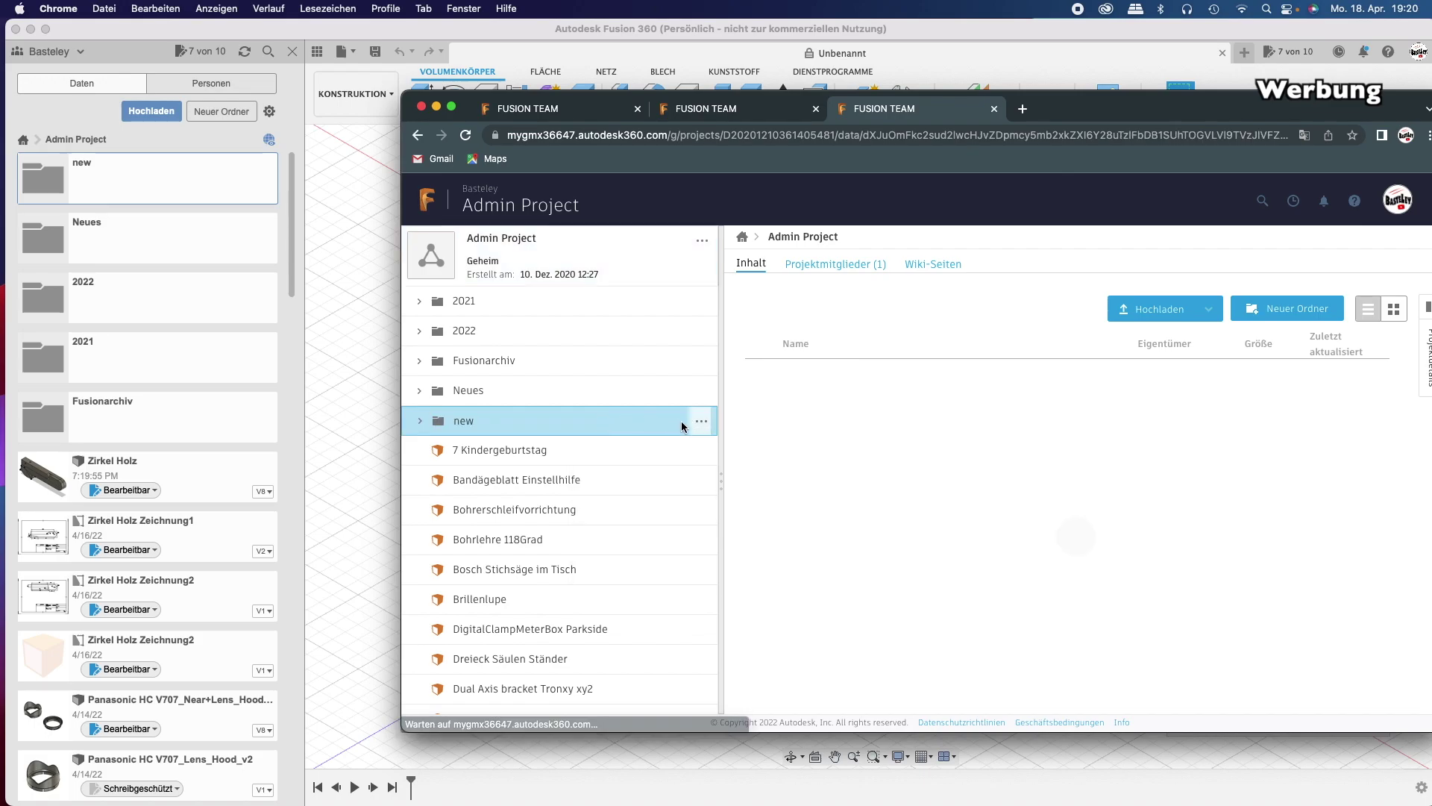
{"action": "left_click", "coordinate": [702, 423]}
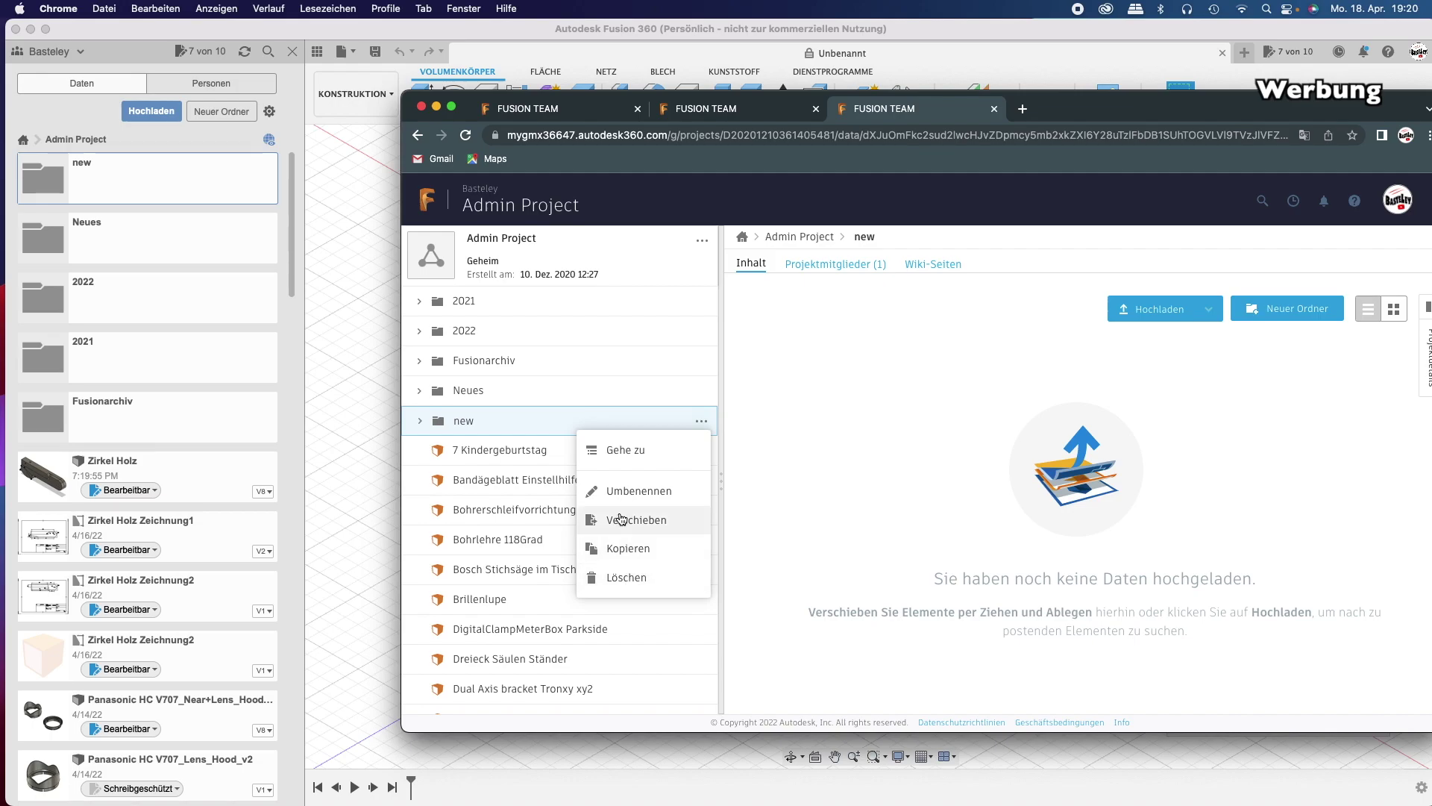
{"action": "left_click", "coordinate": [625, 577]}
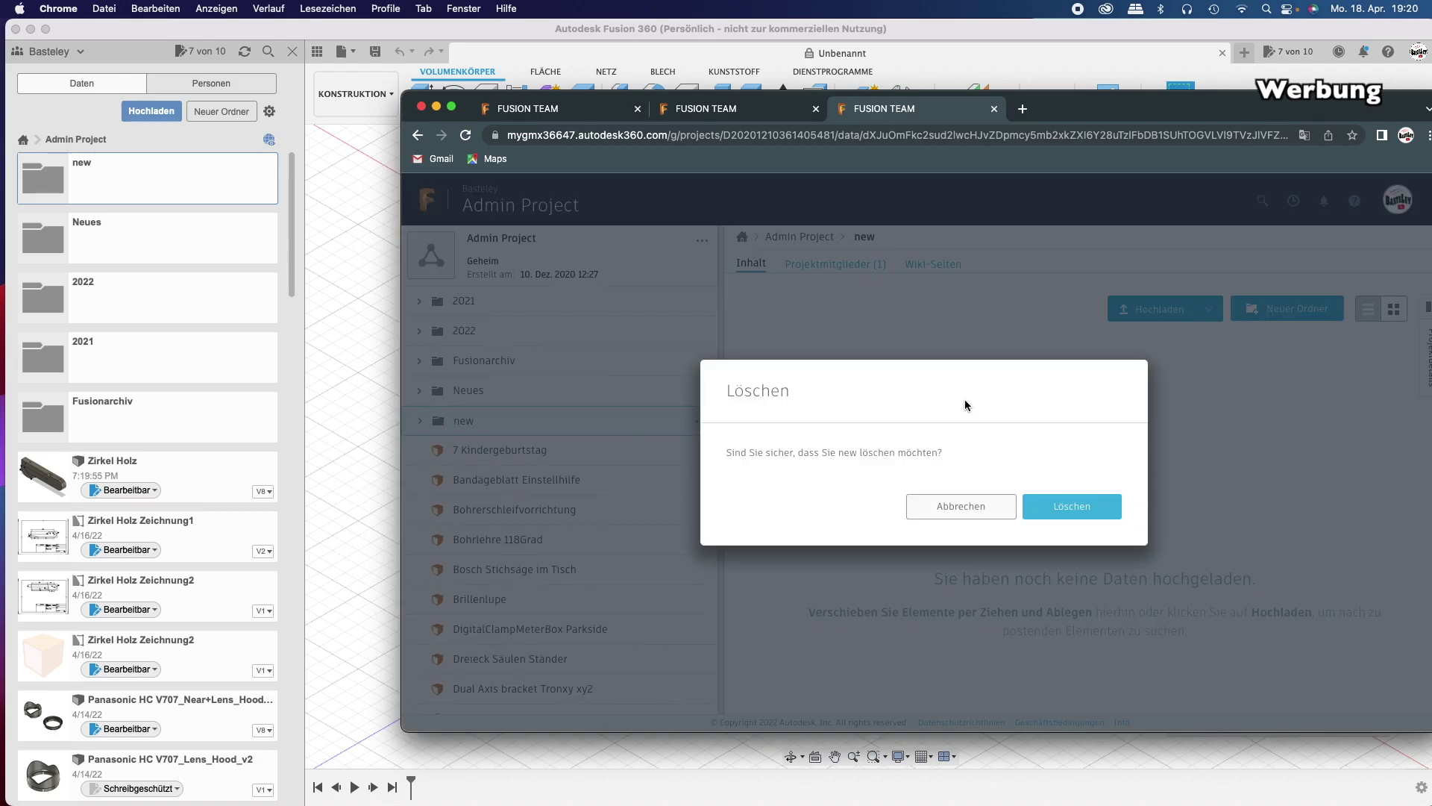
{"action": "left_click", "coordinate": [1038, 520]}
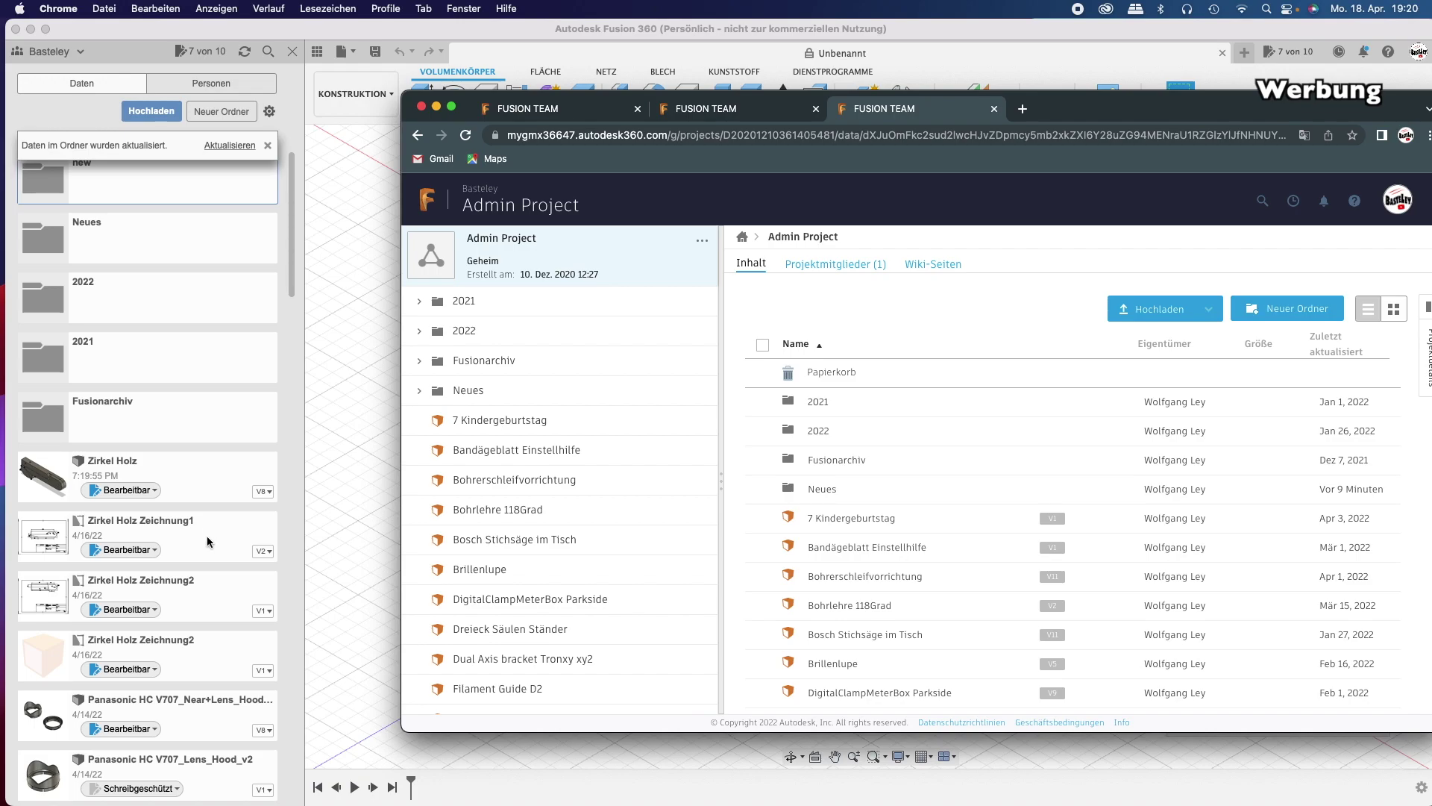
Set the 7 Kindergeburtstag design to Bearbeitbar in the Data Panel.
{"action": "scroll", "coordinate": [195, 637], "scroll_direction": "down", "scroll_amount": 1}
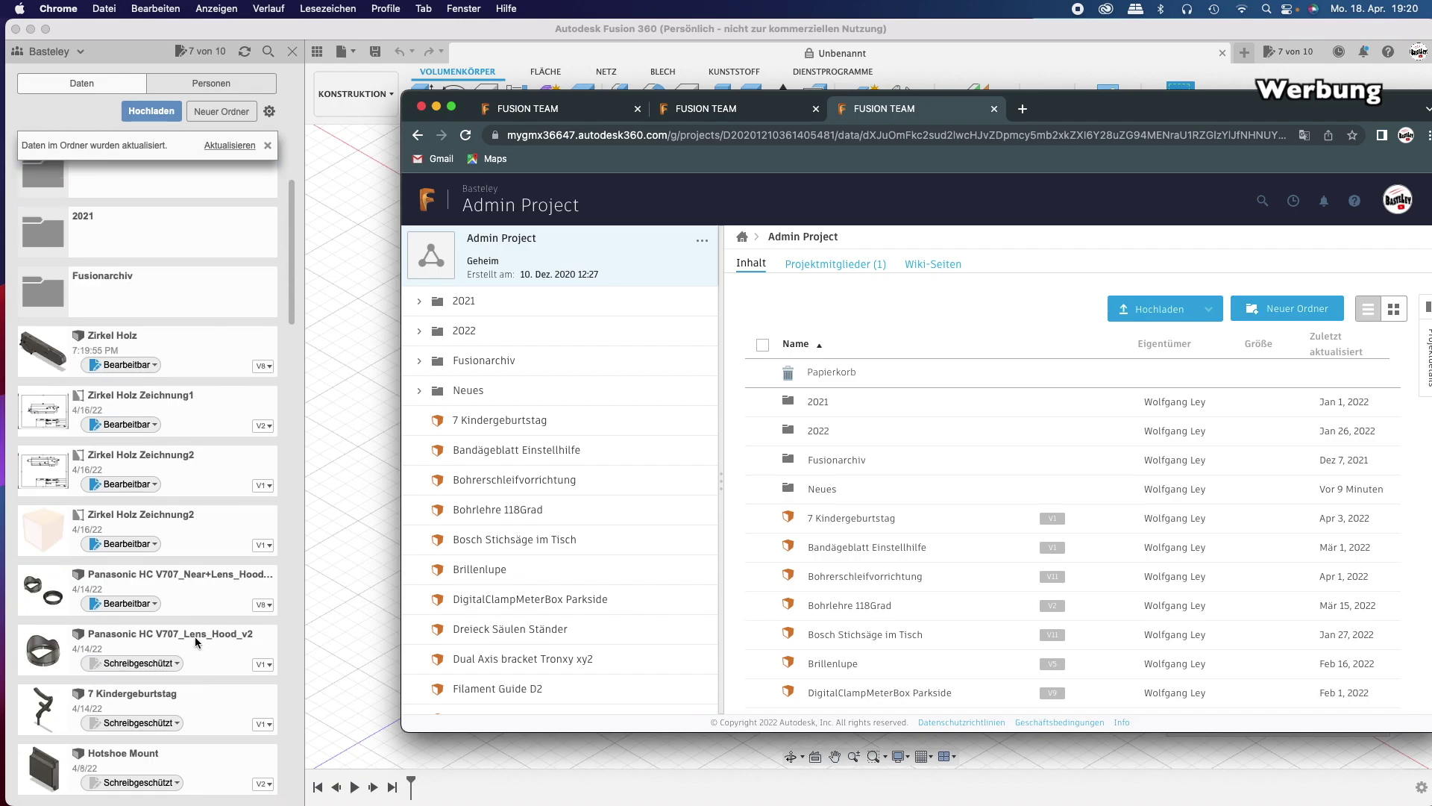
{"action": "scroll", "coordinate": [195, 637], "scroll_direction": "down", "scroll_amount": 5}
{"action": "scroll", "coordinate": [186, 611], "scroll_direction": "down", "scroll_amount": 5}
{"action": "left_click", "coordinate": [181, 448]}
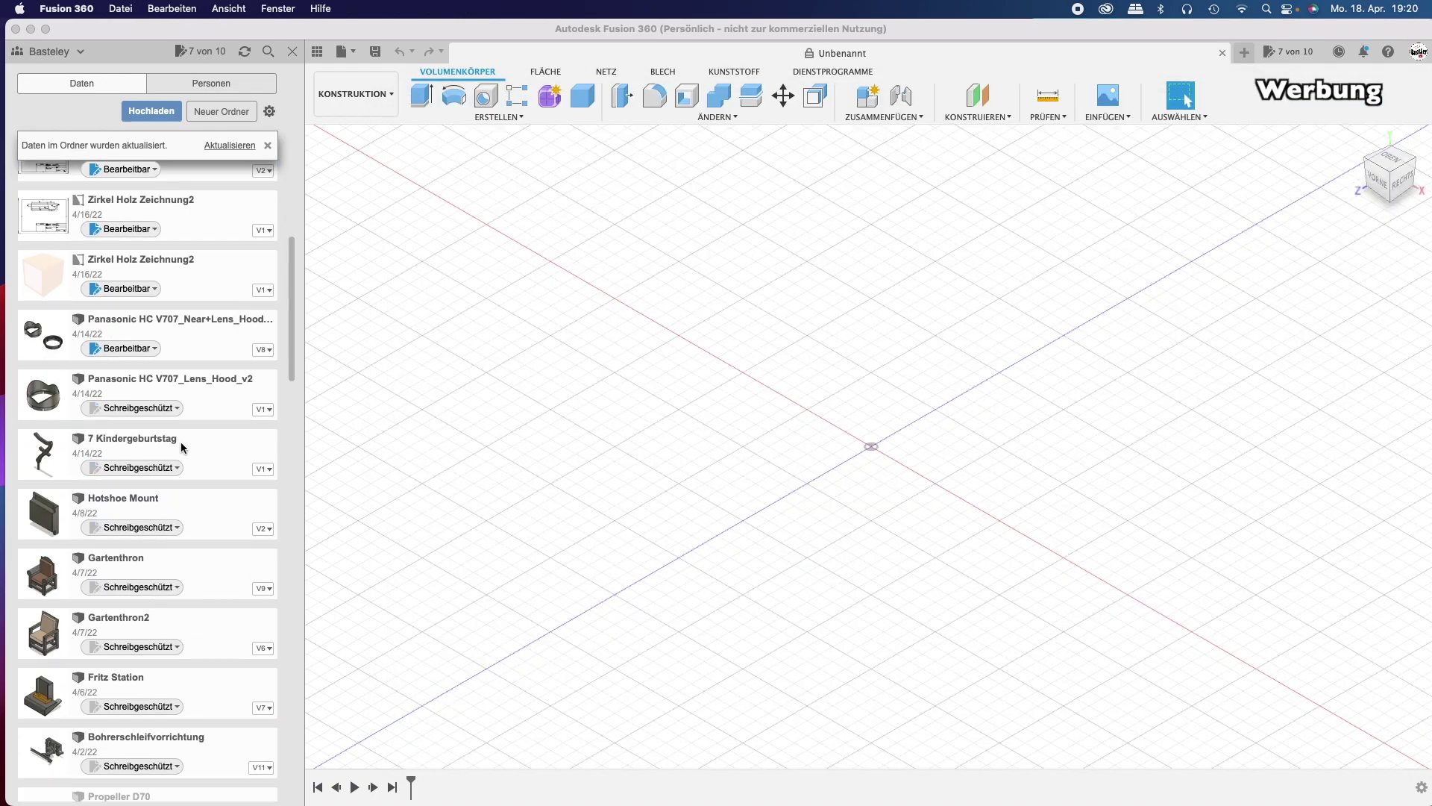
{"action": "scroll", "coordinate": [247, 440], "scroll_direction": "up", "scroll_amount": 3}
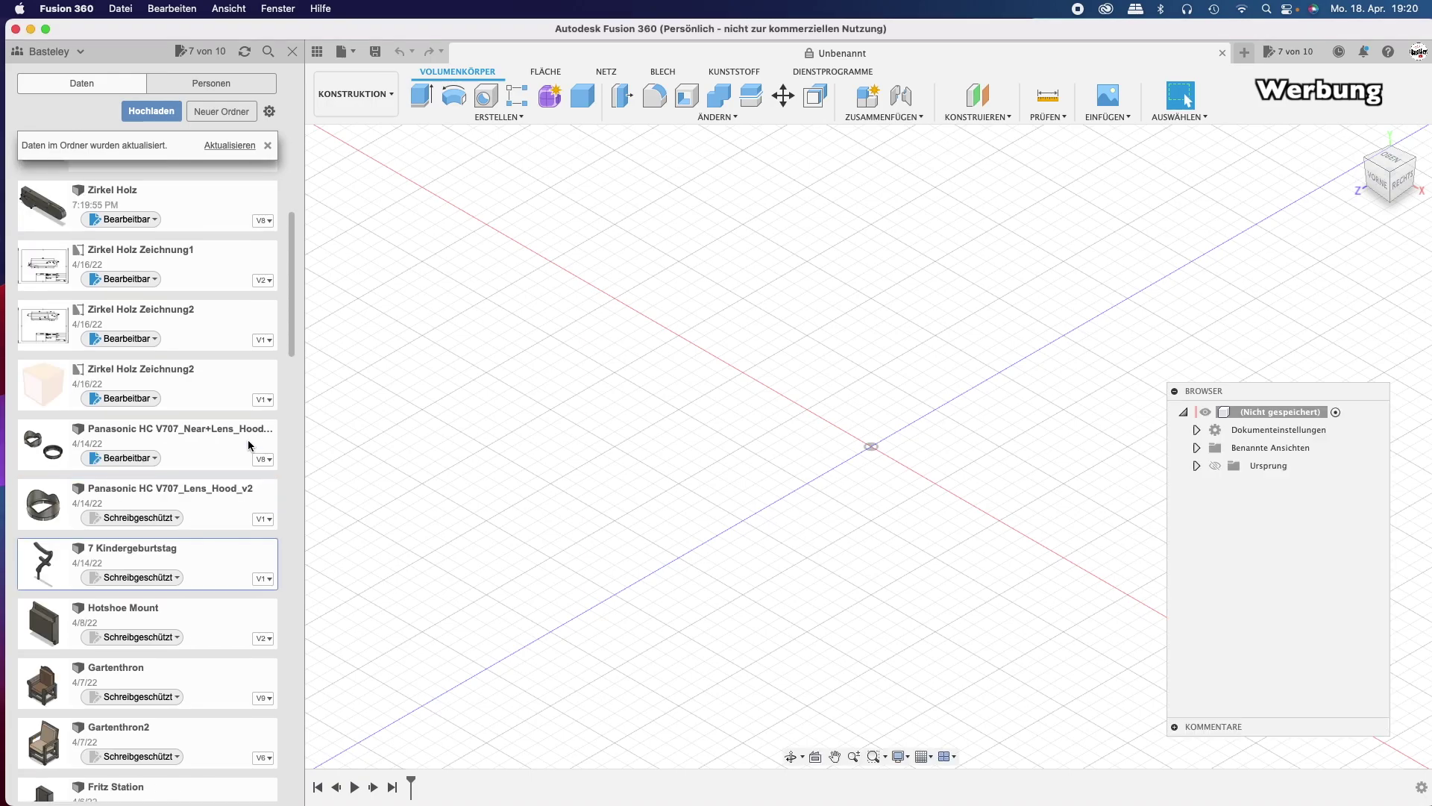
{"action": "scroll", "coordinate": [248, 444], "scroll_direction": "up", "scroll_amount": 5}
{"action": "scroll", "coordinate": [240, 565], "scroll_direction": "down", "scroll_amount": 4}
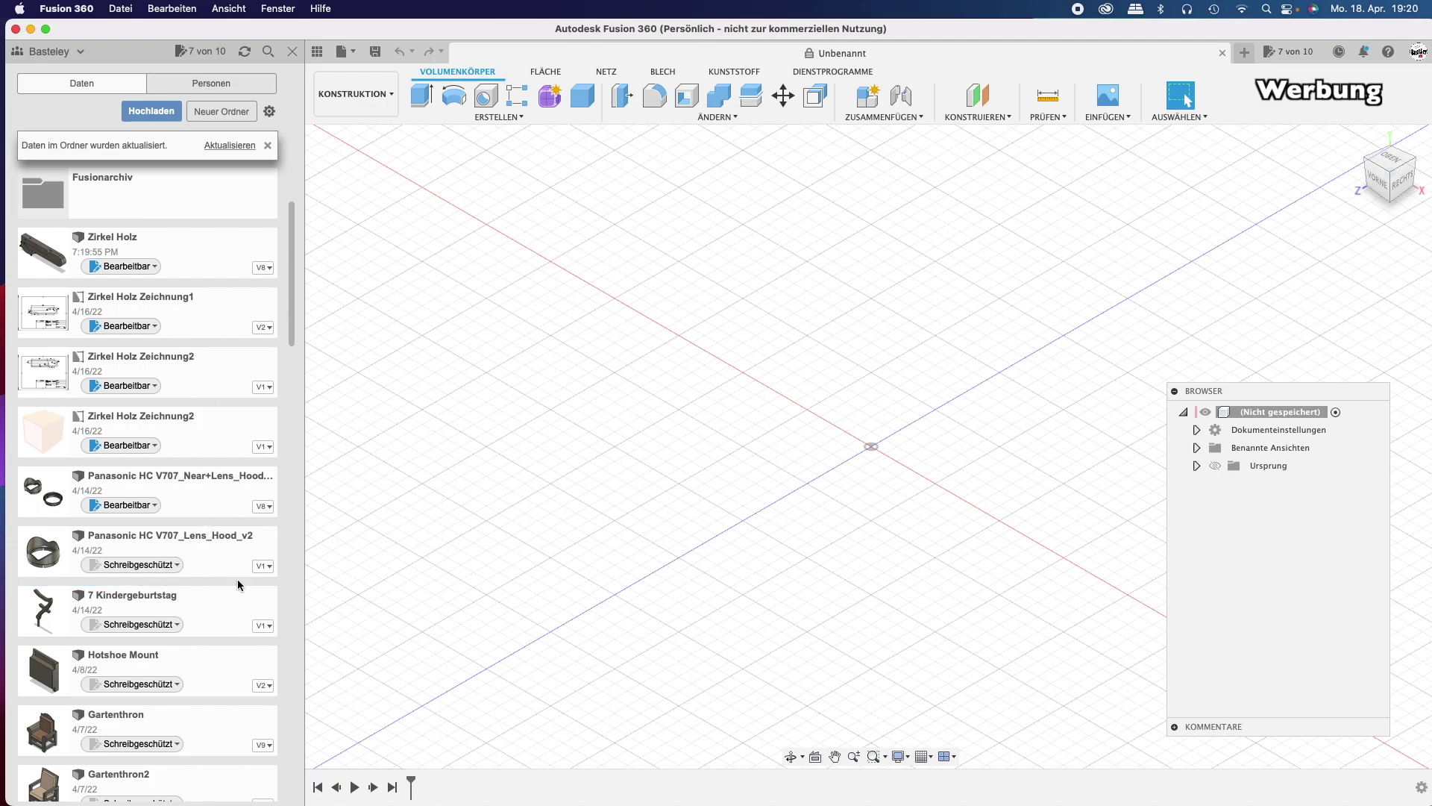
{"action": "left_click", "coordinate": [180, 627]}
{"action": "left_click", "coordinate": [133, 643]}
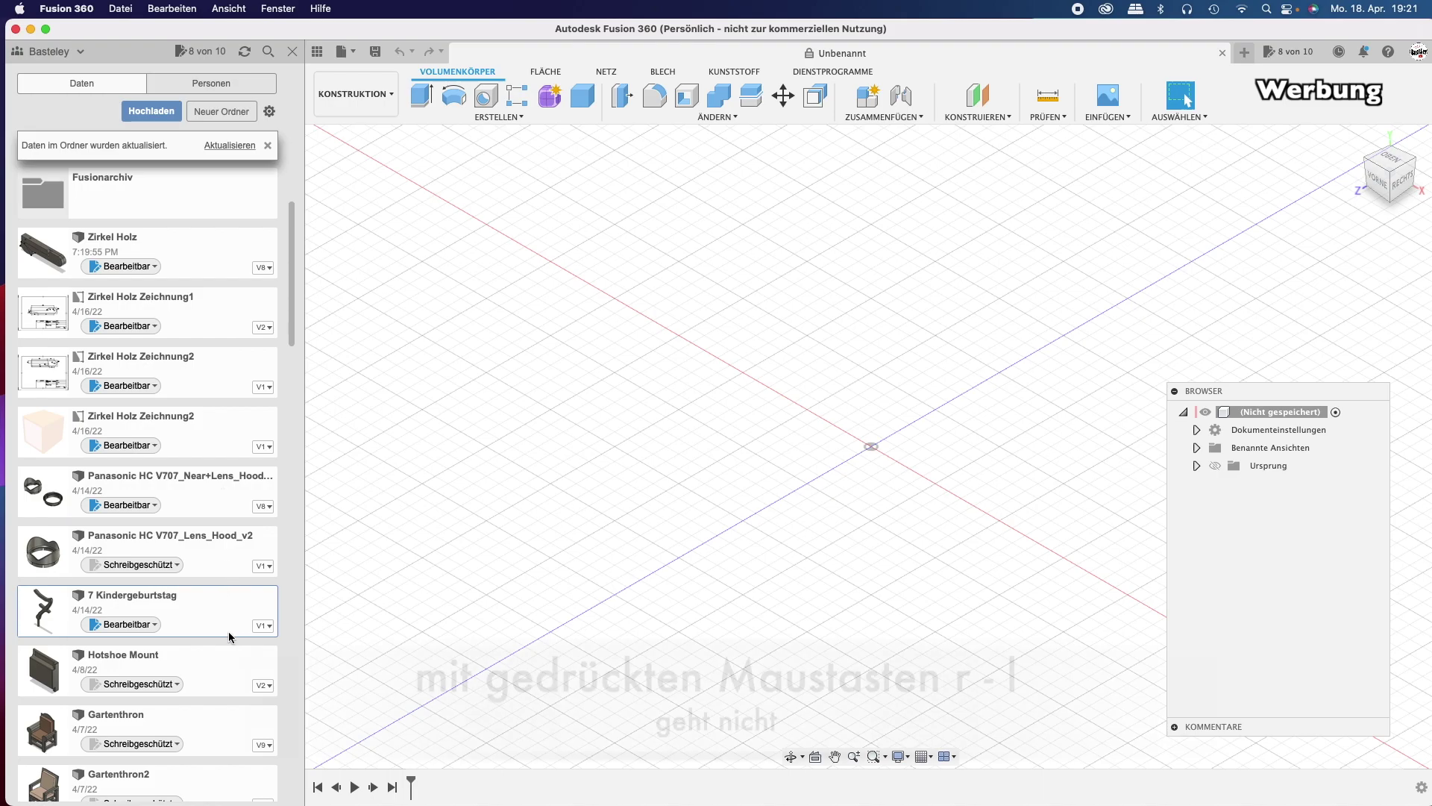
Set 7 Kindergeburtstag back to Schreibgeschützt and confirm.
{"action": "left_click", "coordinate": [158, 625]}
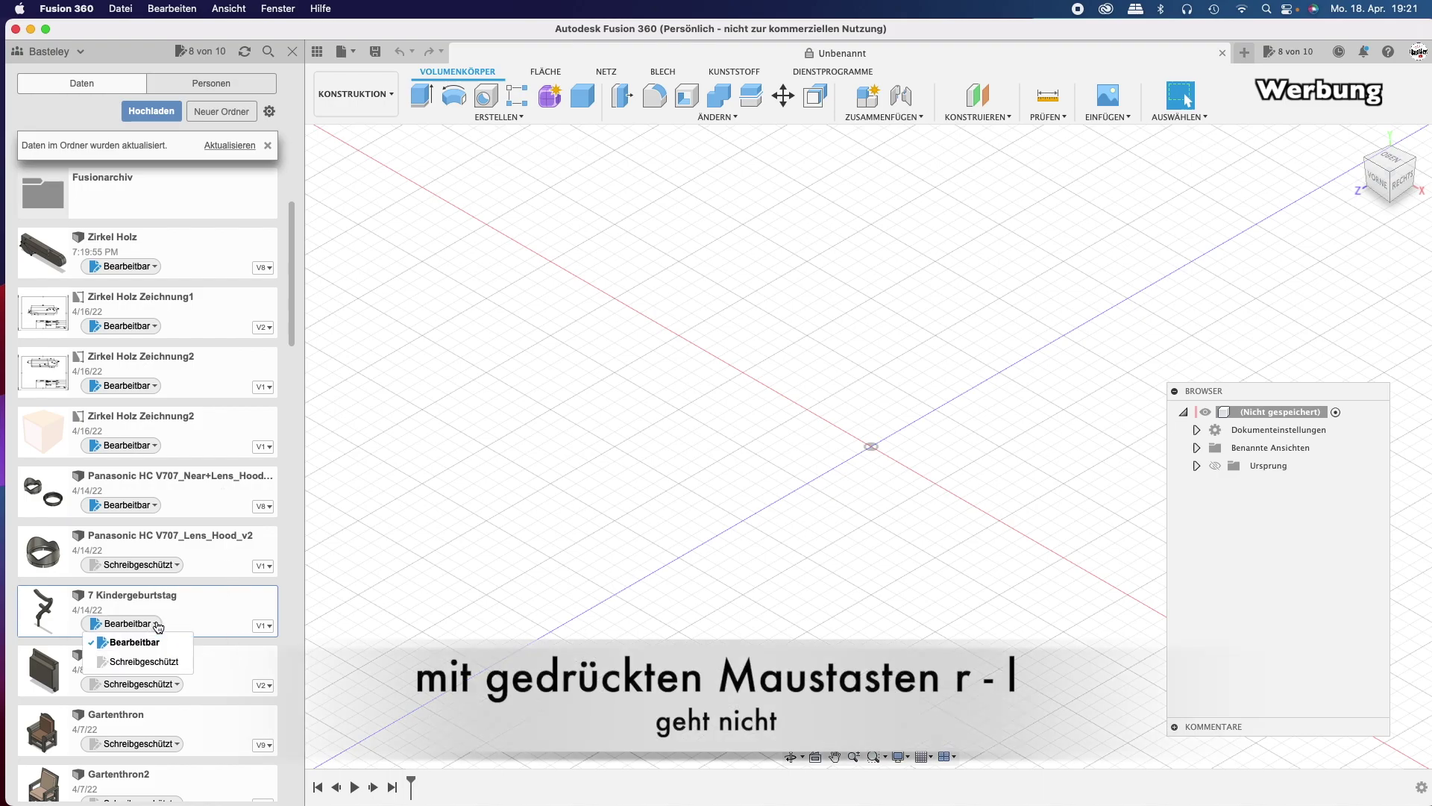
{"action": "left_click", "coordinate": [145, 663]}
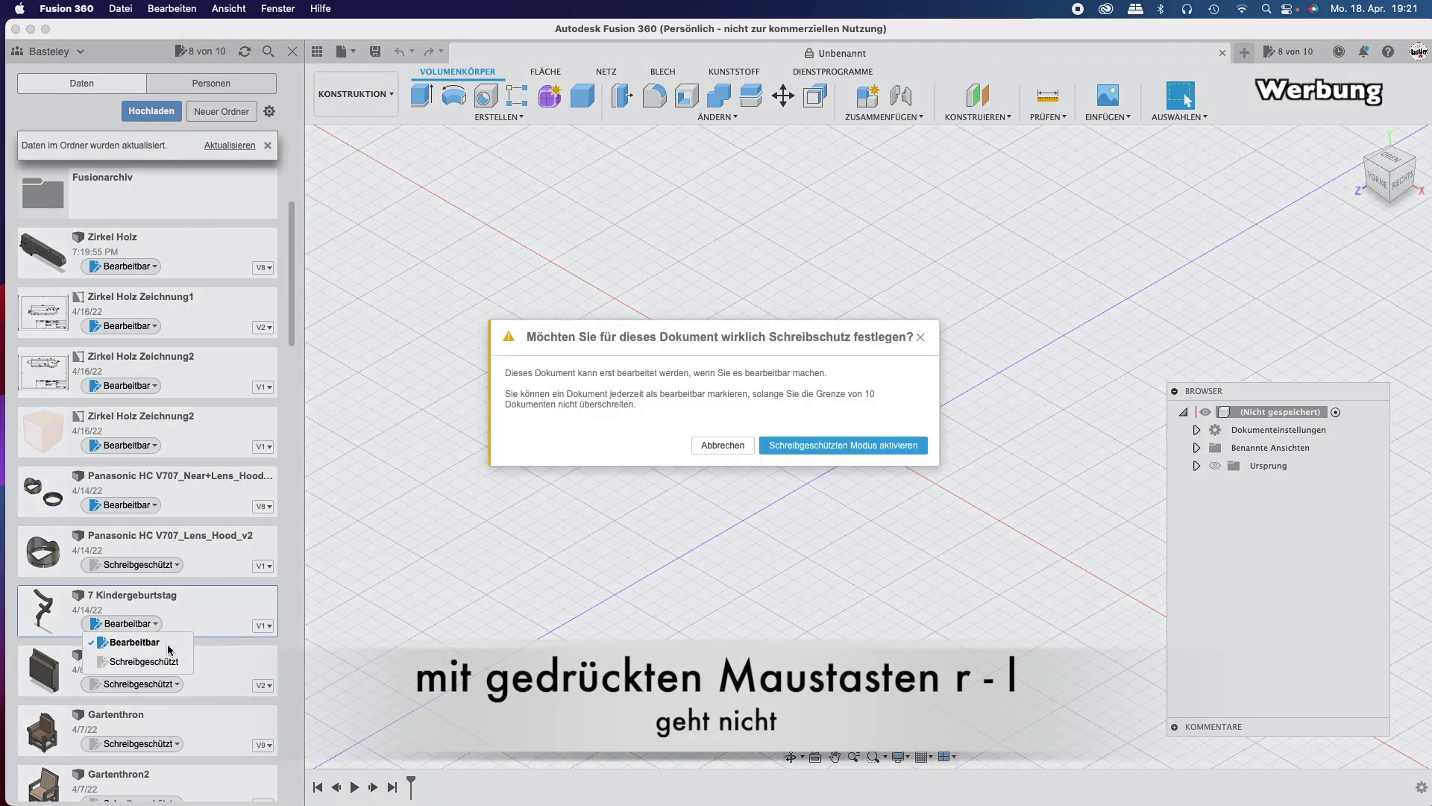
{"action": "left_click", "coordinate": [817, 446]}
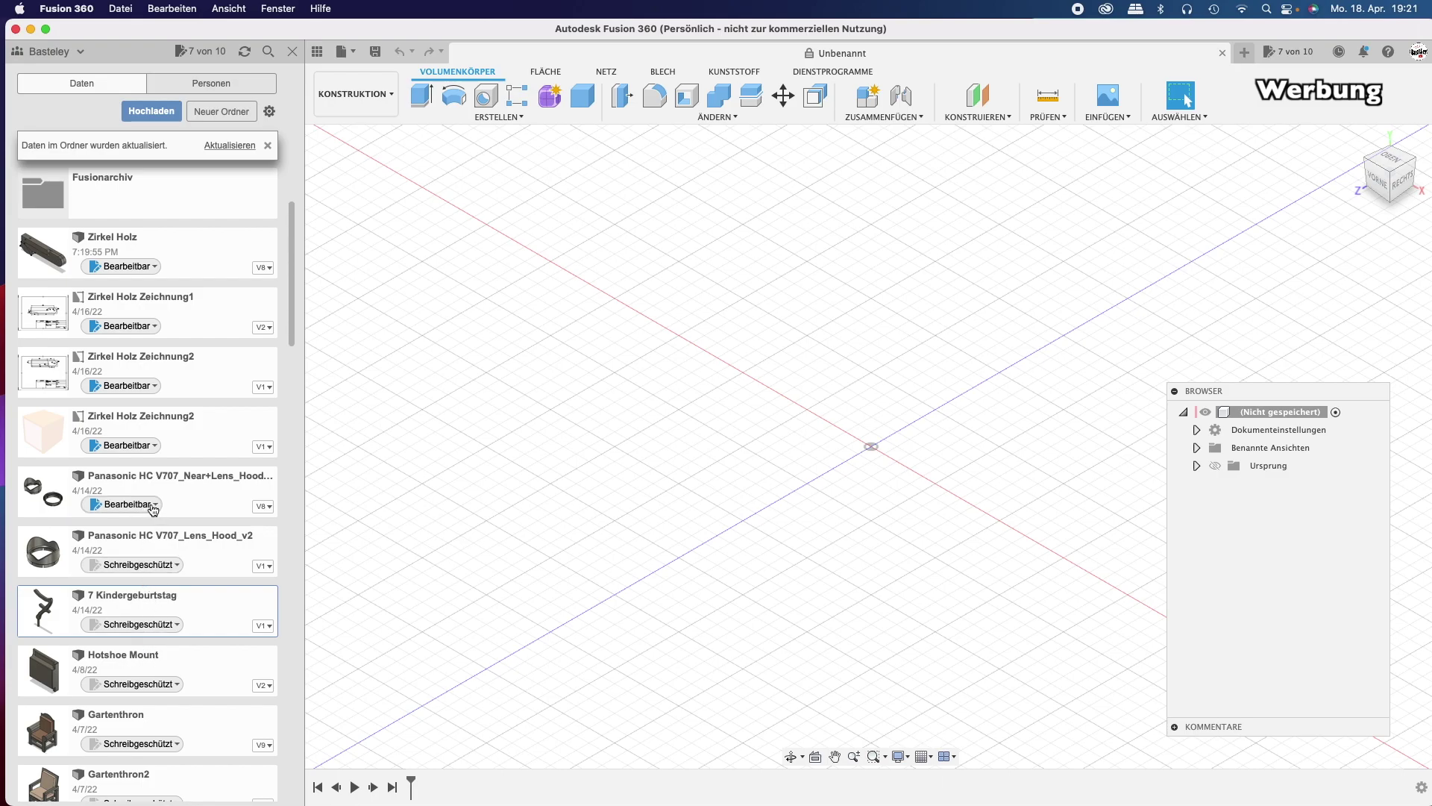
{"action": "left_click", "coordinate": [211, 500]}
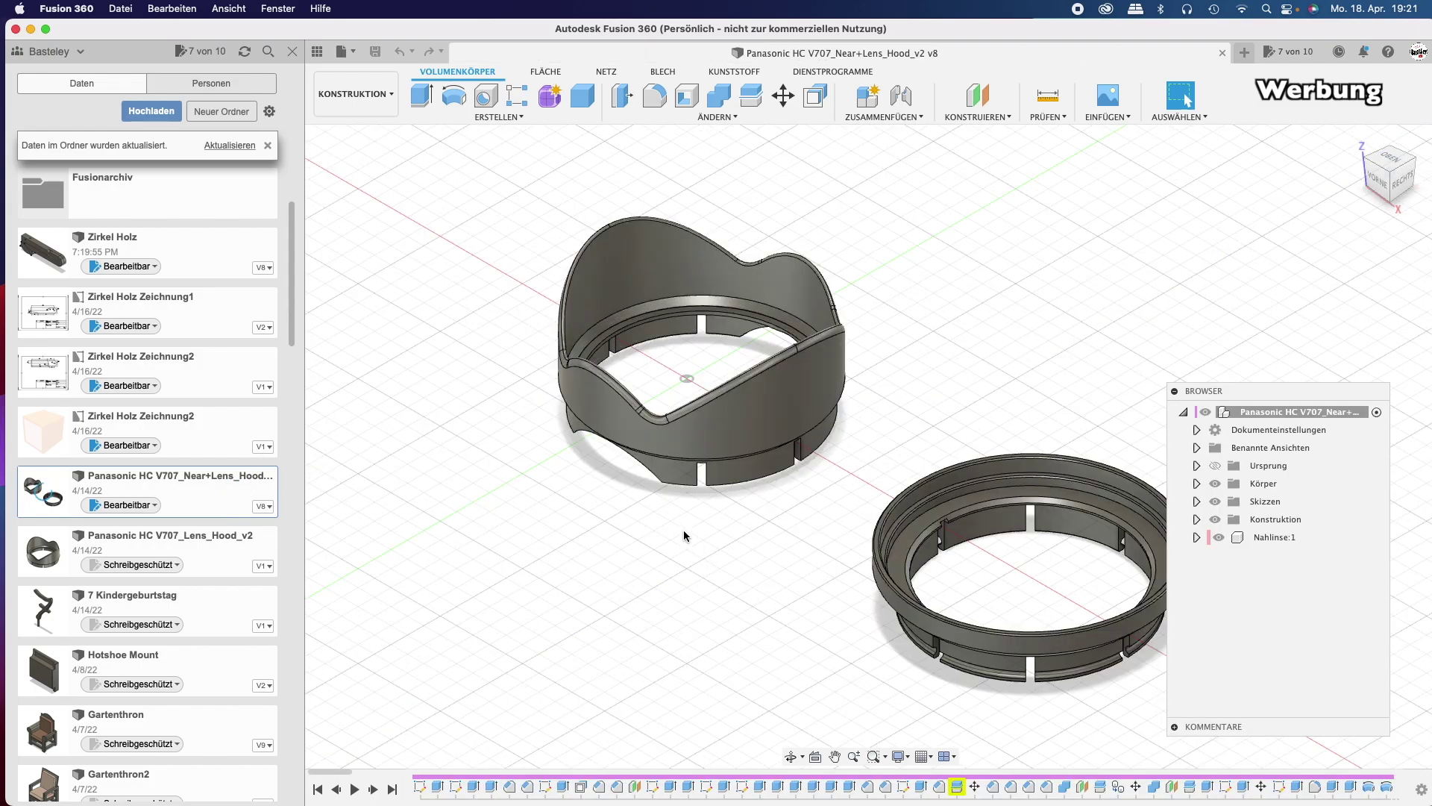
{"action": "mouse_move", "coordinate": [801, 593]}
{"action": "middle_mouse_down", "text": "shift"}
{"action": "mouse_move", "coordinate": [670, 576]}
{"action": "mouse_move", "coordinate": [521, 505]}
{"action": "mouse_move", "coordinate": [667, 476]}
{"action": "middle_mouse_up", "text": "shift"}
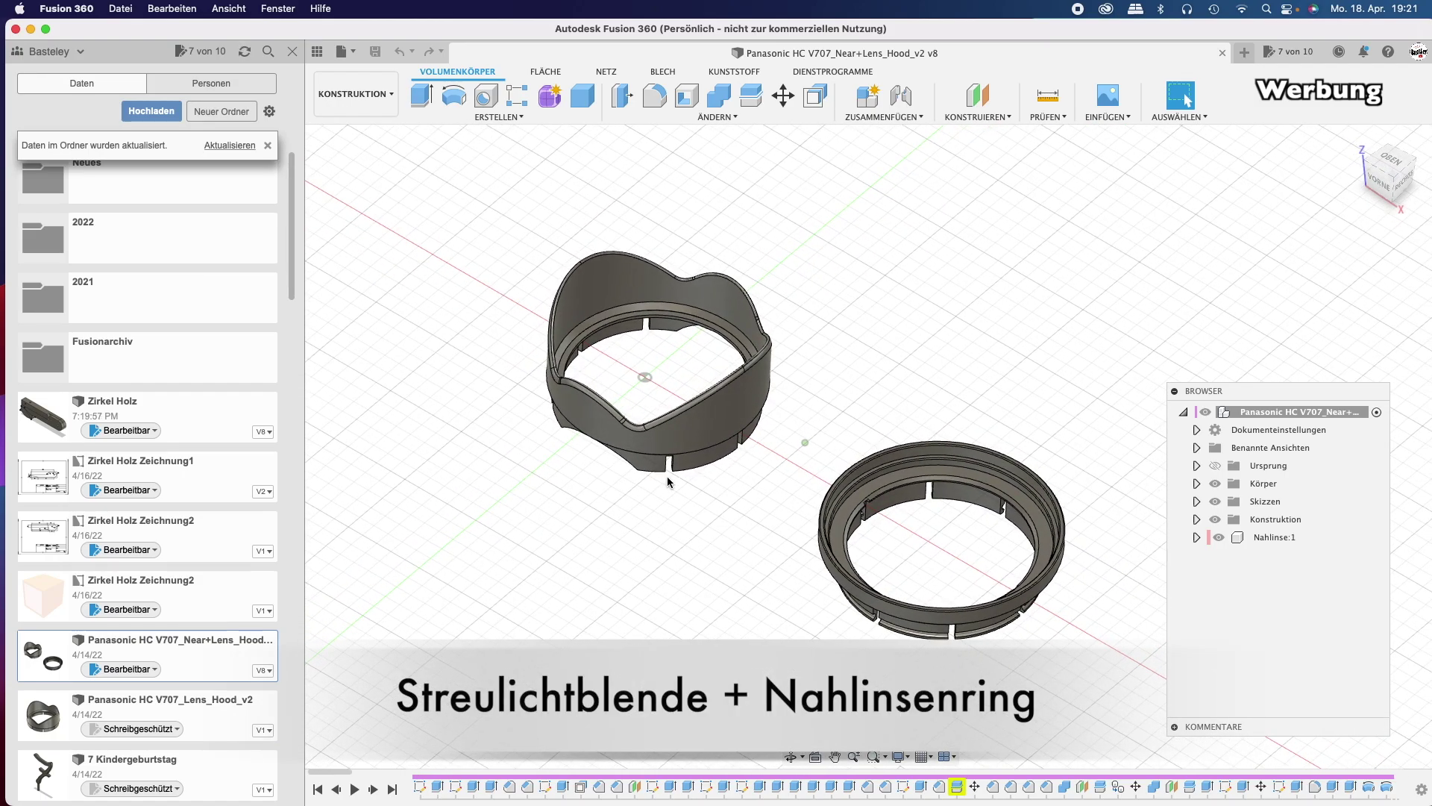
{"action": "left_click", "coordinate": [130, 668]}
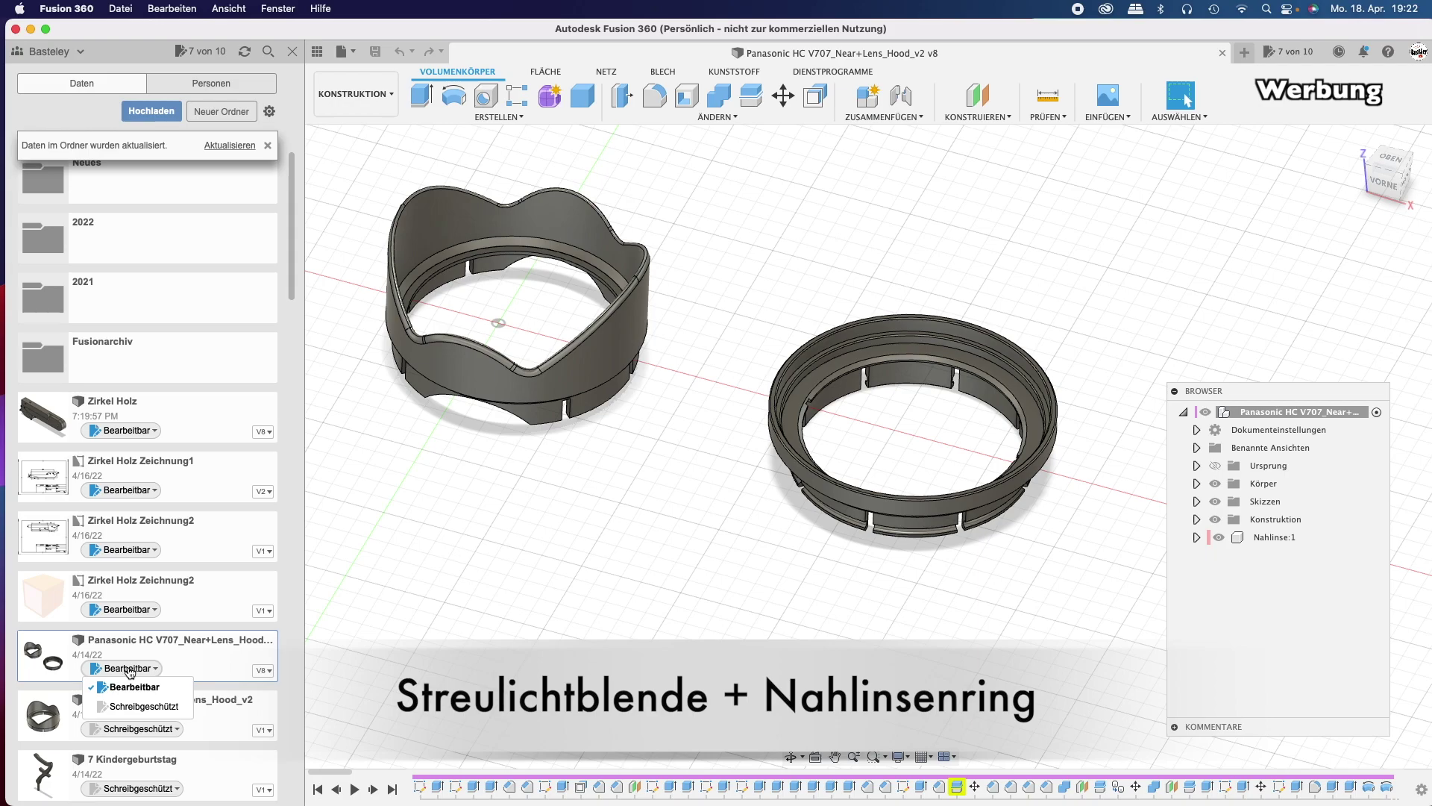
{"action": "left_click", "coordinate": [144, 706]}
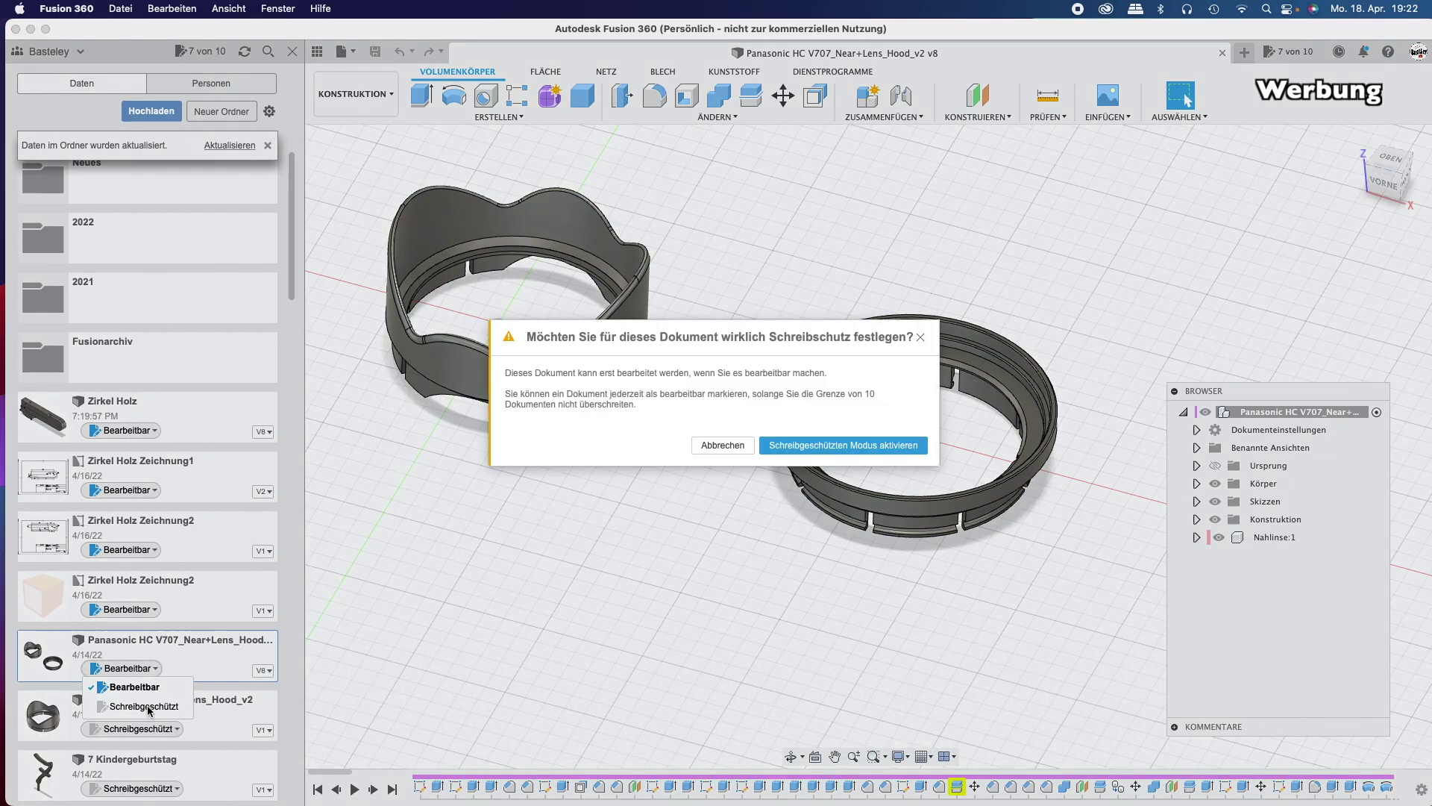
{"action": "left_click", "coordinate": [877, 450]}
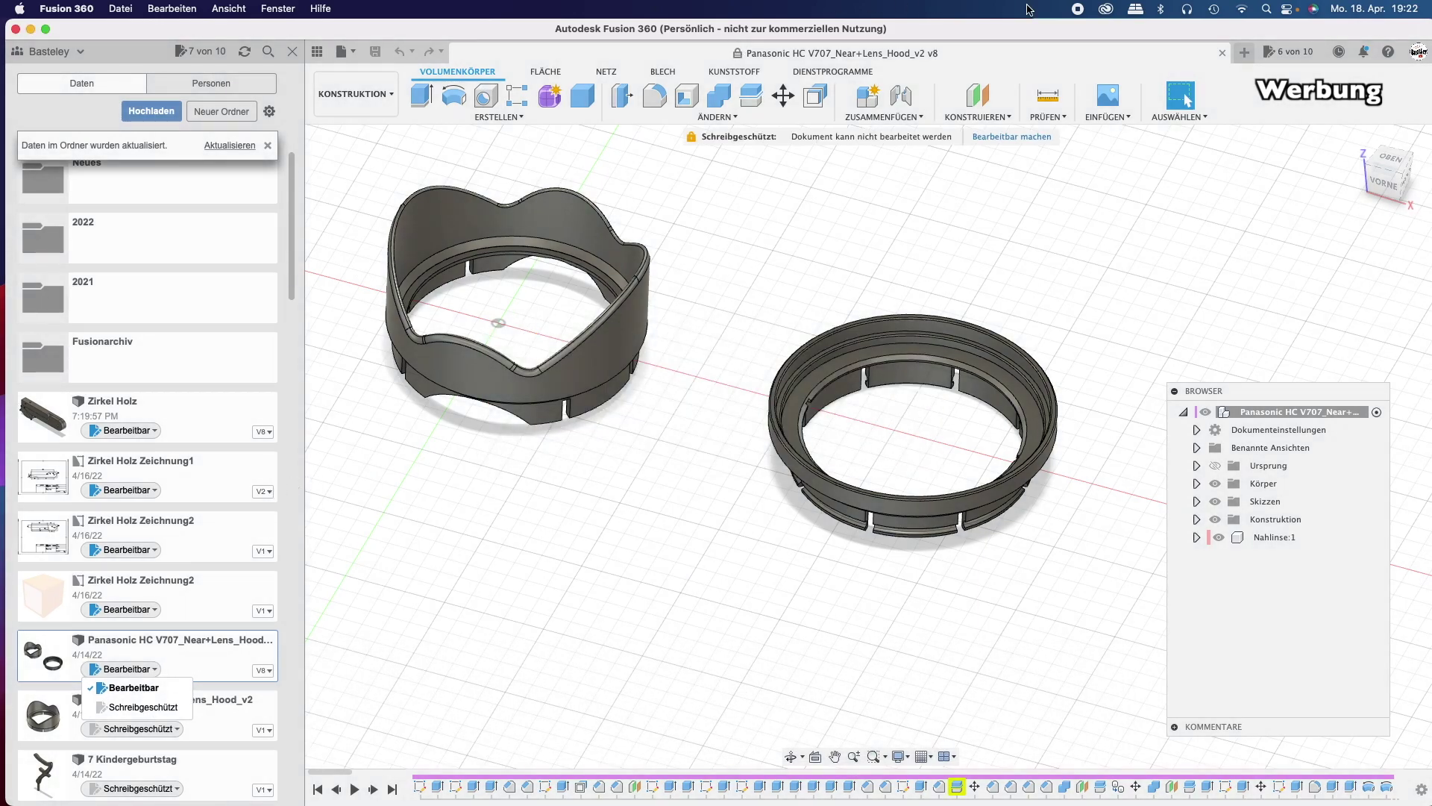
{"action": "left_click", "coordinate": [1221, 53]}
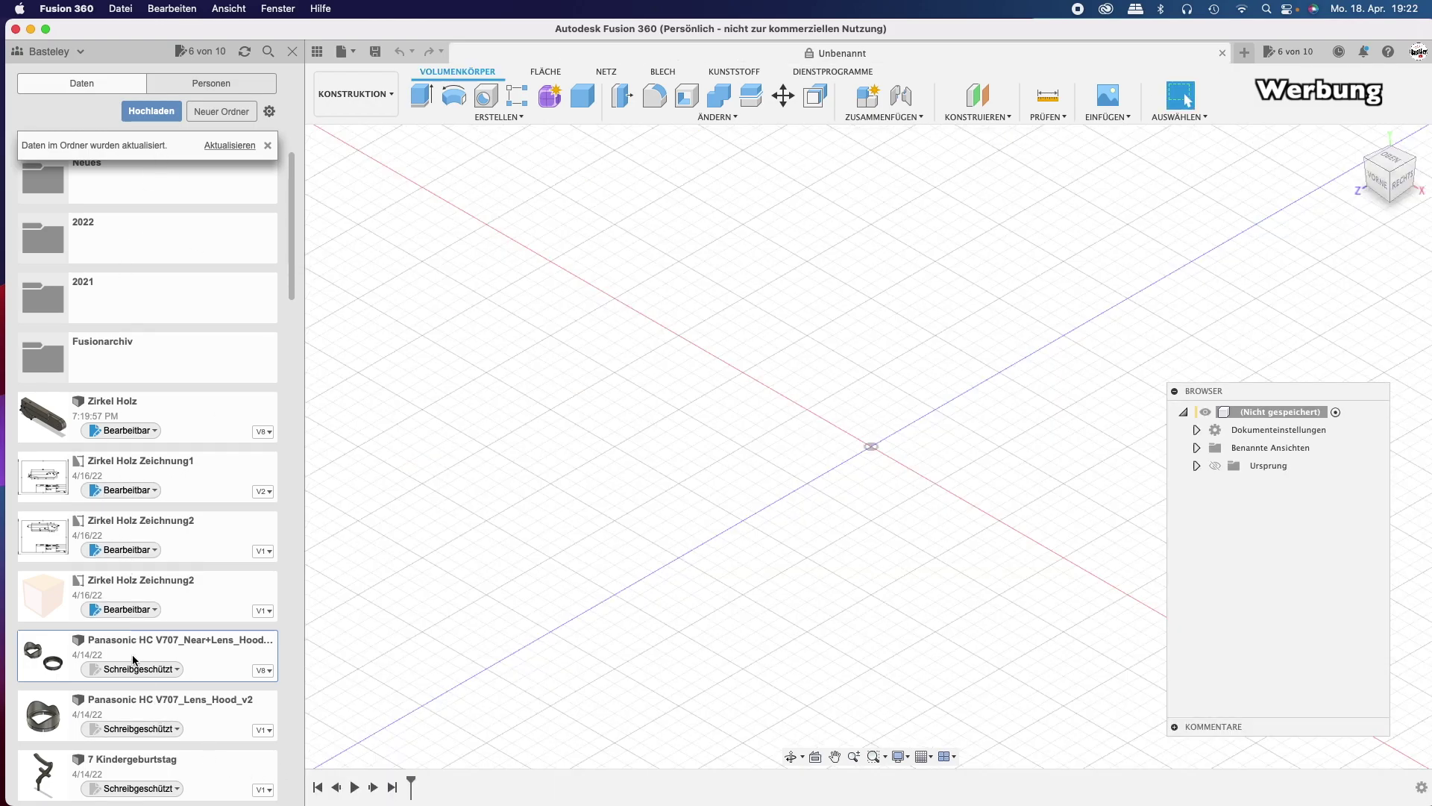
{"action": "scroll", "coordinate": [134, 659], "scroll_direction": "down", "scroll_amount": 3}
{"action": "scroll", "coordinate": [127, 522], "scroll_direction": "down", "scroll_amount": 2}
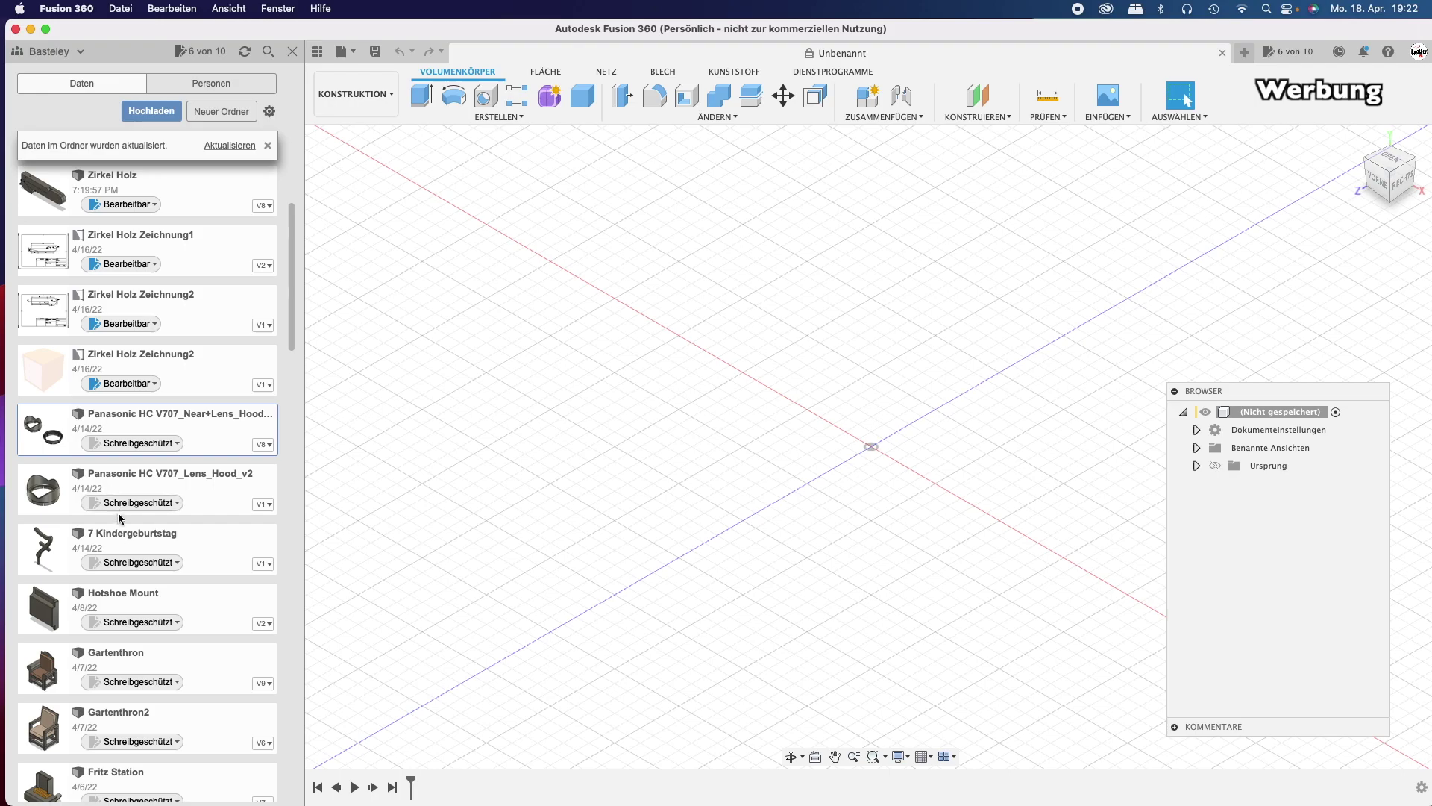
{"action": "scroll", "coordinate": [120, 517], "scroll_direction": "down", "scroll_amount": 3}
{"action": "scroll", "coordinate": [123, 516], "scroll_direction": "down", "scroll_amount": 4}
{"action": "scroll", "coordinate": [127, 515], "scroll_direction": "down", "scroll_amount": 2}
{"action": "scroll", "coordinate": [130, 514], "scroll_direction": "down", "scroll_amount": 3}
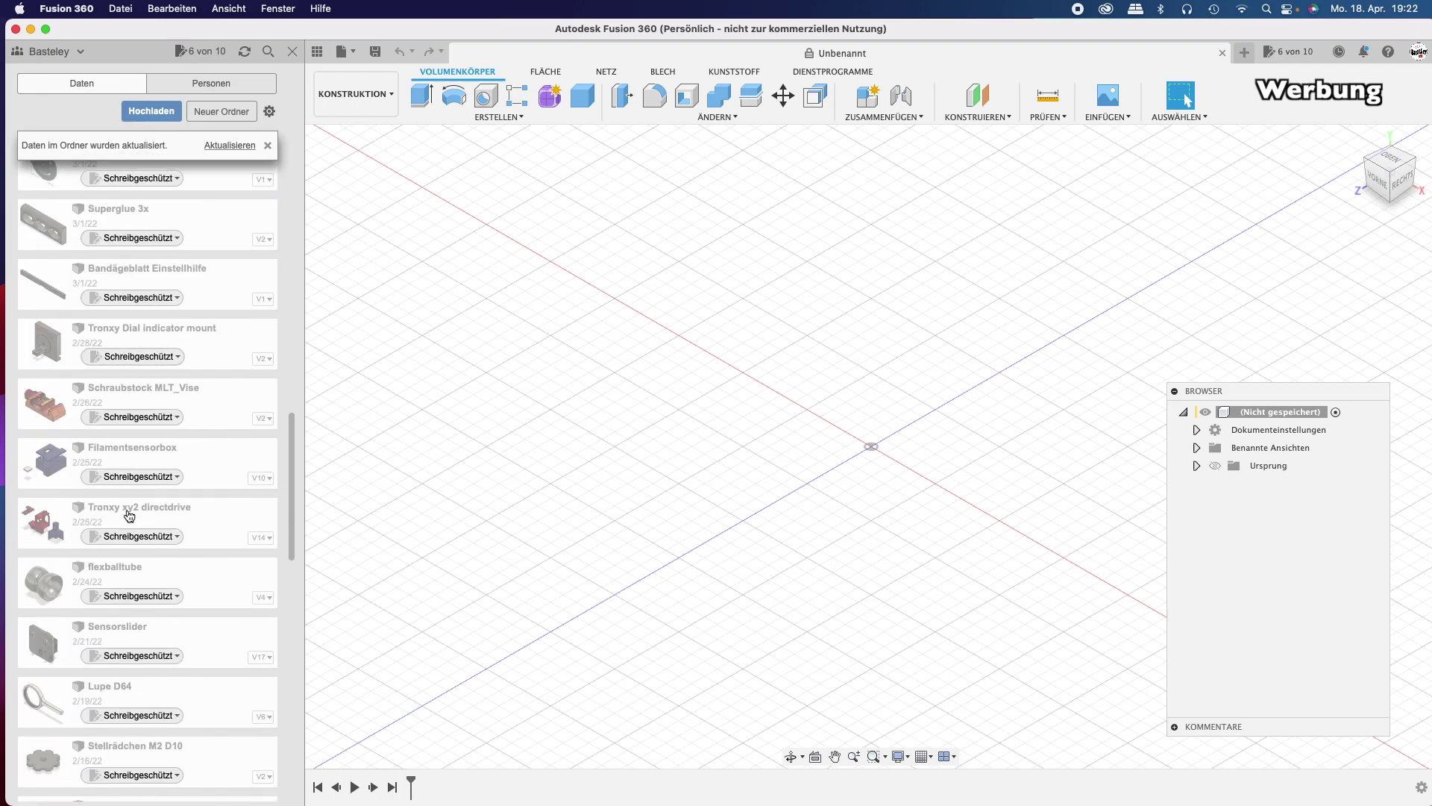
{"action": "scroll", "coordinate": [128, 515], "scroll_direction": "down", "scroll_amount": 5}
{"action": "scroll", "coordinate": [129, 514], "scroll_direction": "down", "scroll_amount": 5}
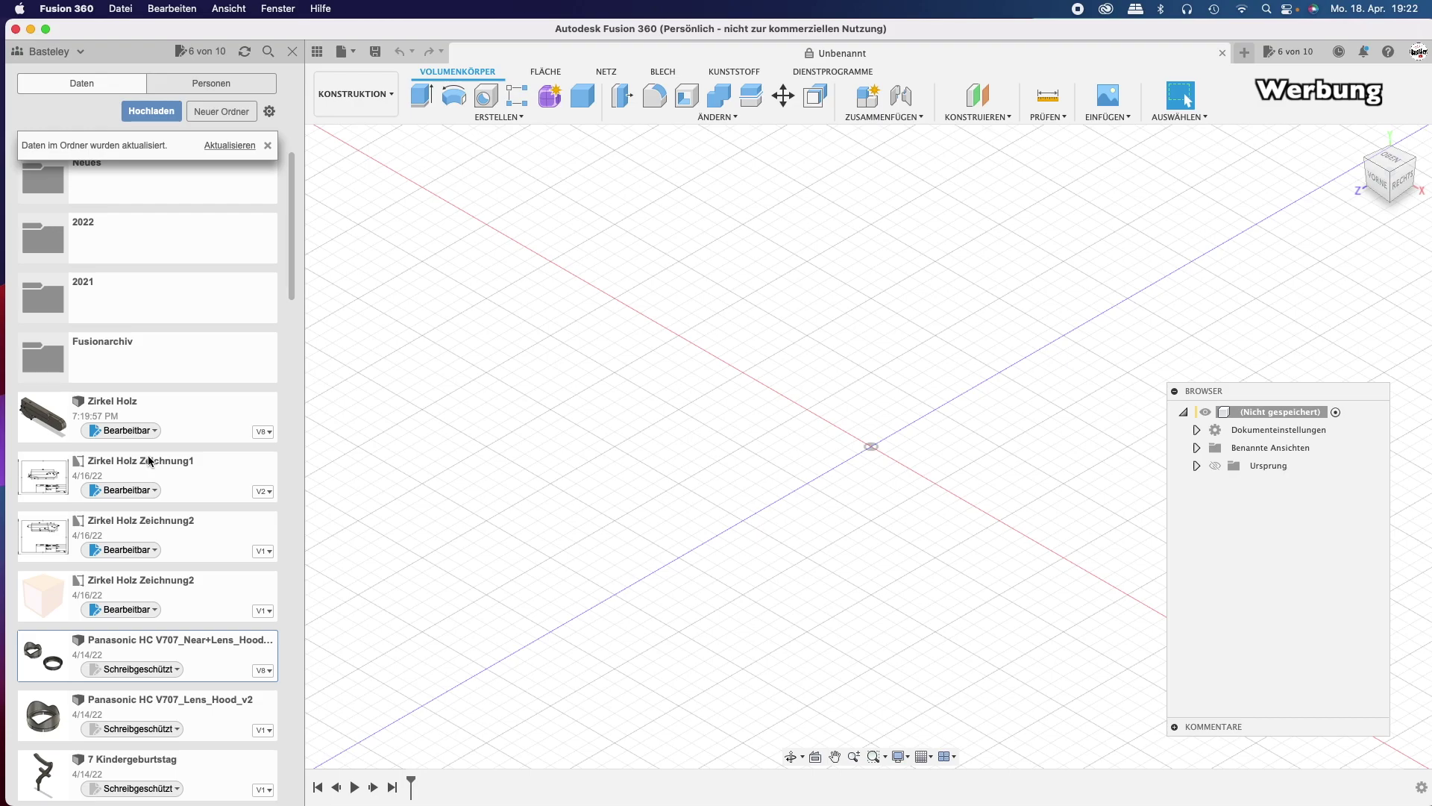
{"action": "scroll", "coordinate": [183, 445], "scroll_direction": "down", "scroll_amount": 5}
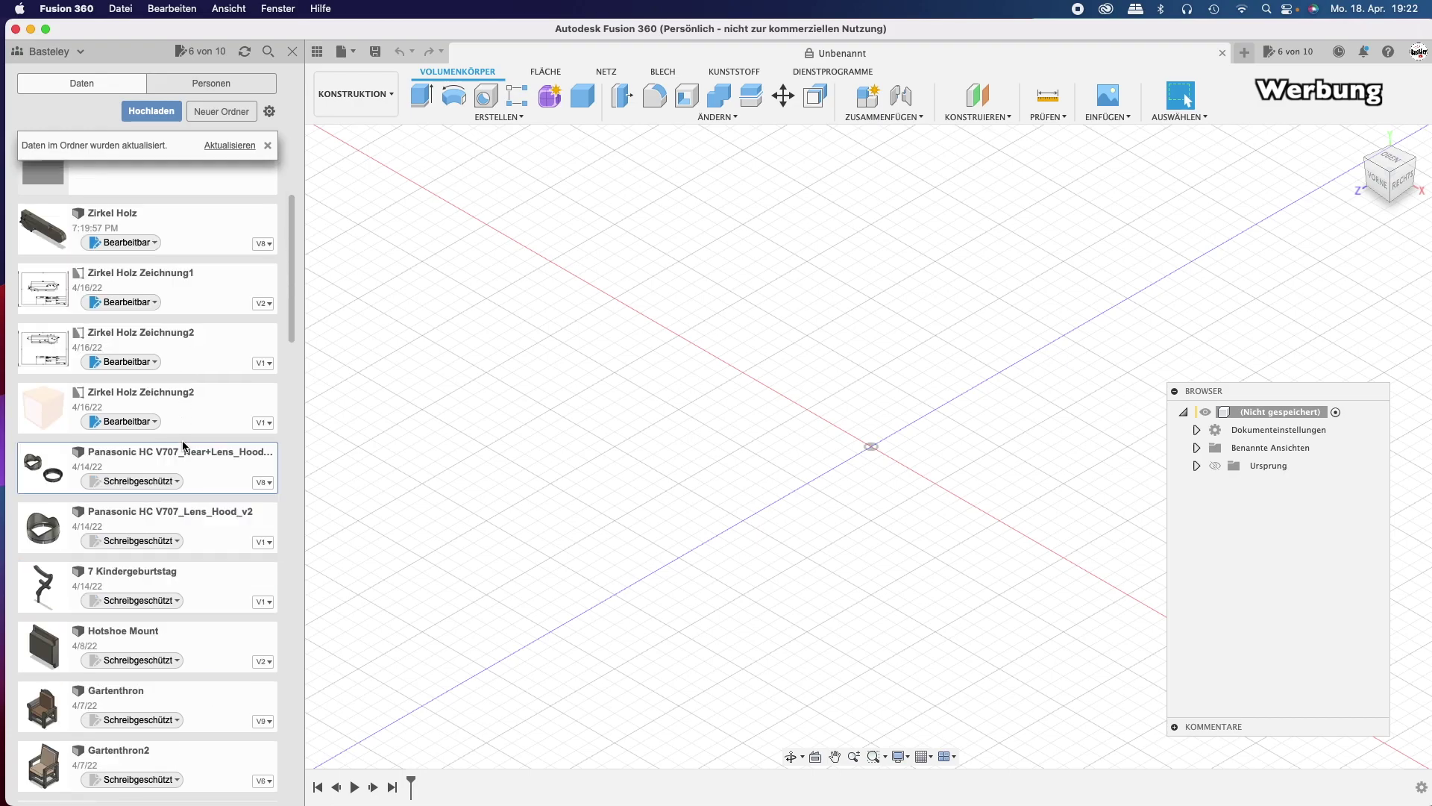
{"action": "scroll", "coordinate": [185, 475], "scroll_direction": "up", "scroll_amount": 5}
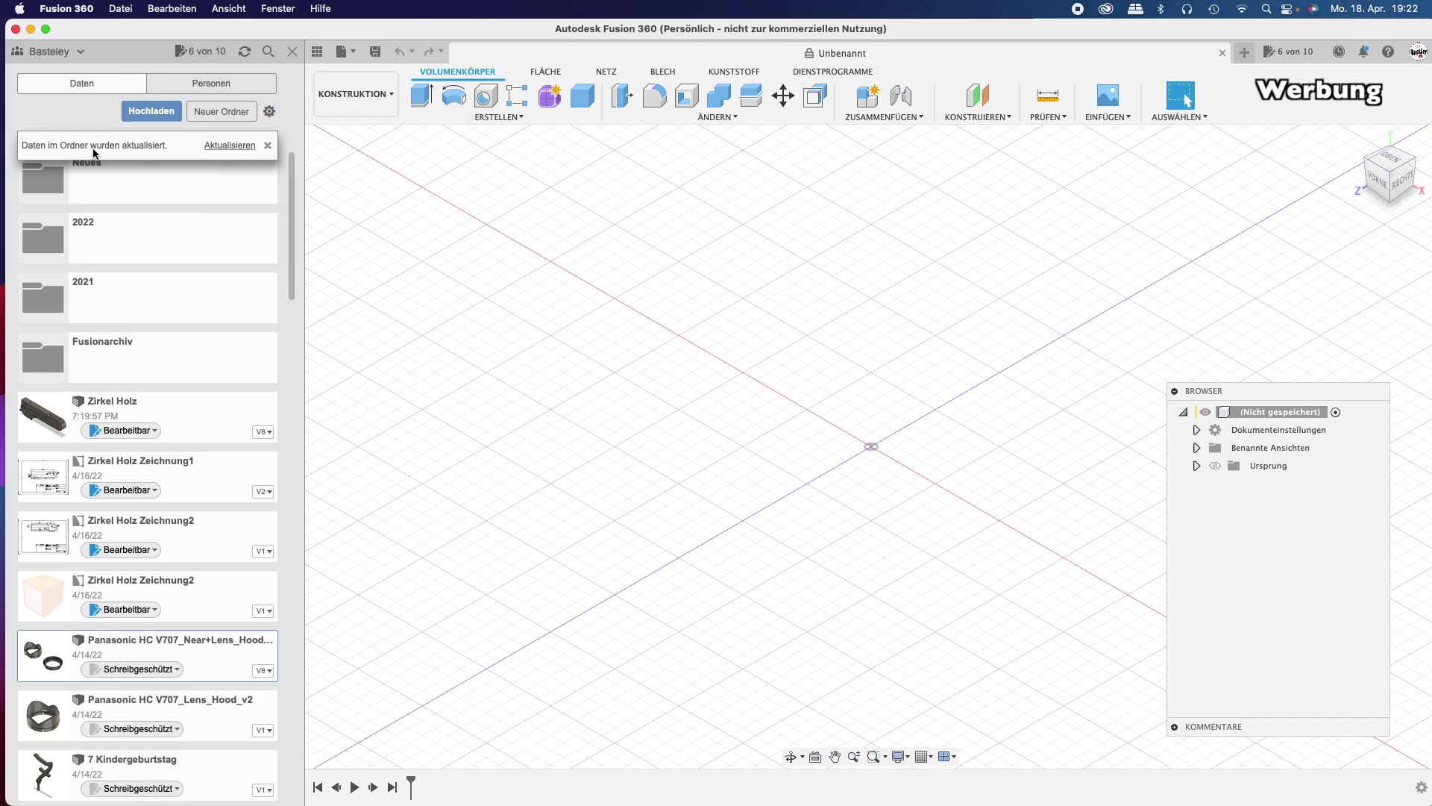
Refresh Admin Project, open it in Fusion Team, close duplicate tabs, and view 7 Kindergeburtstag.
{"action": "left_click", "coordinate": [226, 145]}
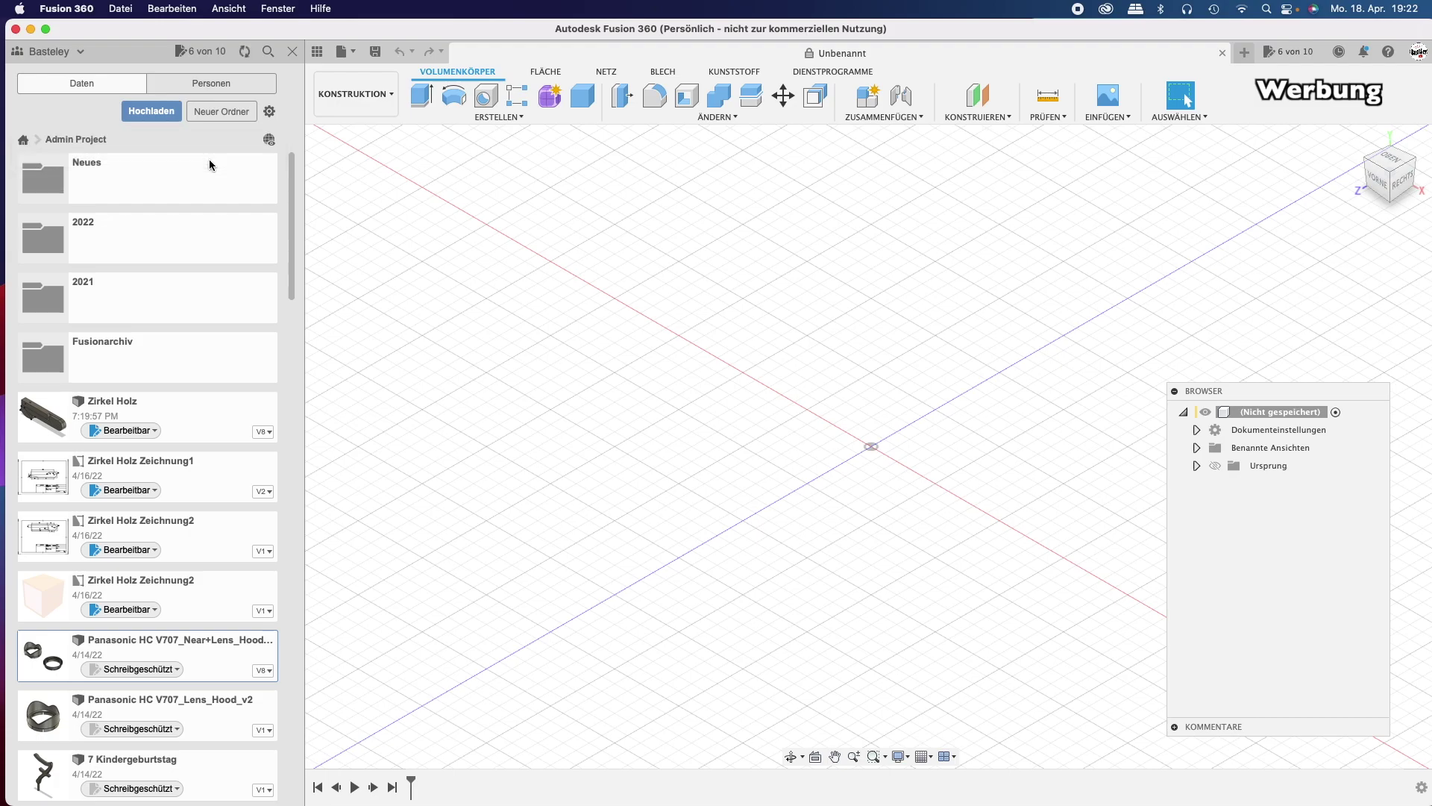
{"action": "left_click", "coordinate": [269, 141]}
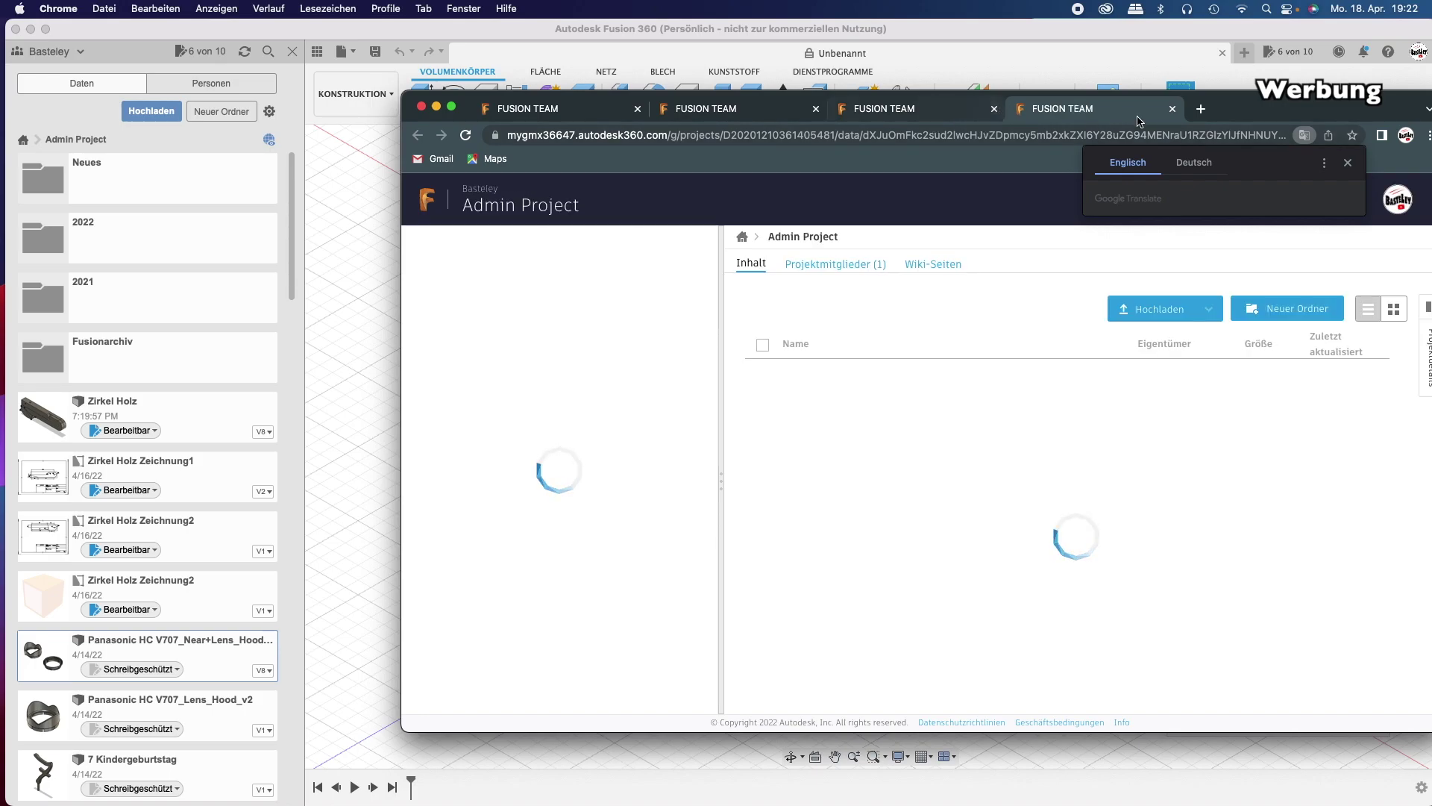
{"action": "left_click", "coordinate": [1173, 108]}
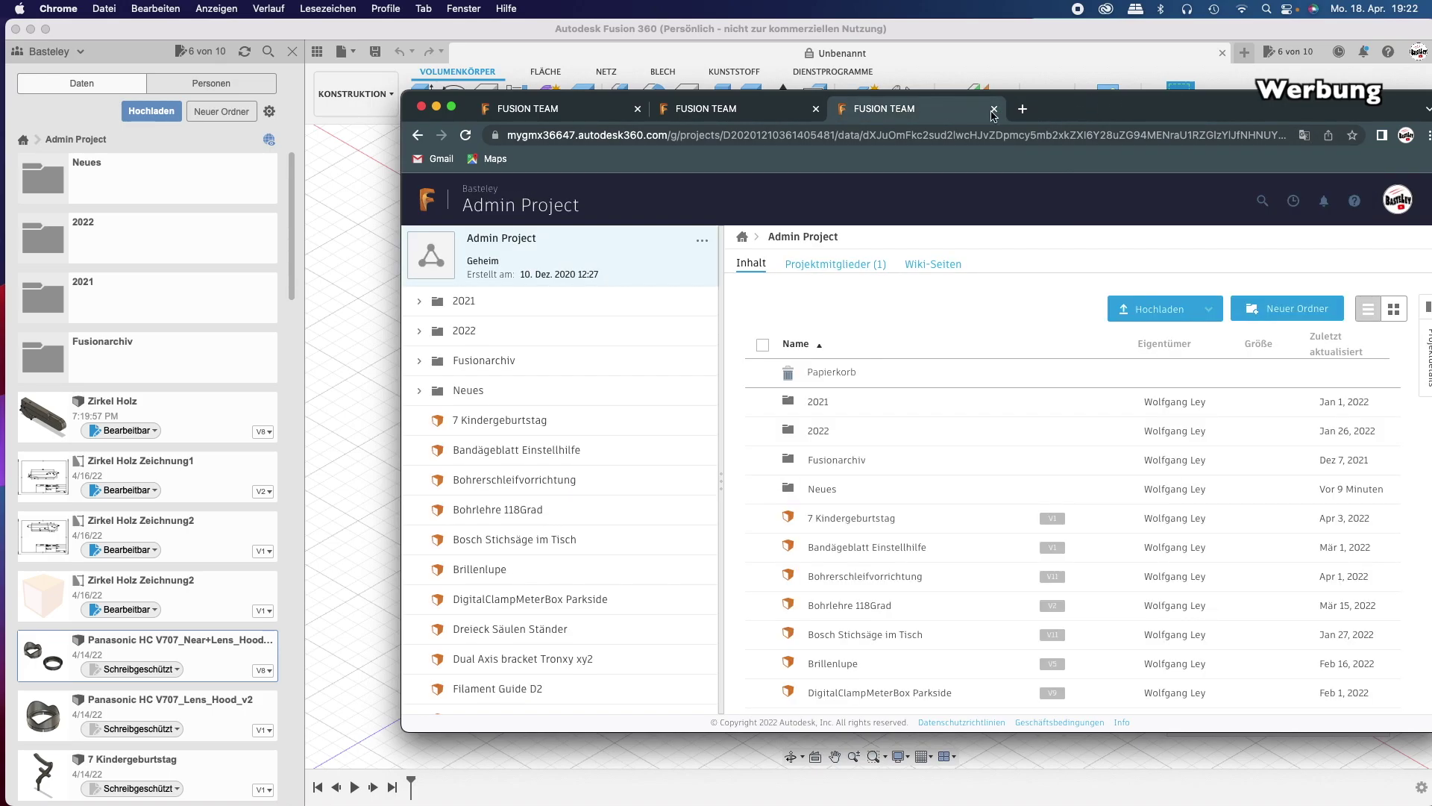
{"action": "left_click", "coordinate": [993, 108]}
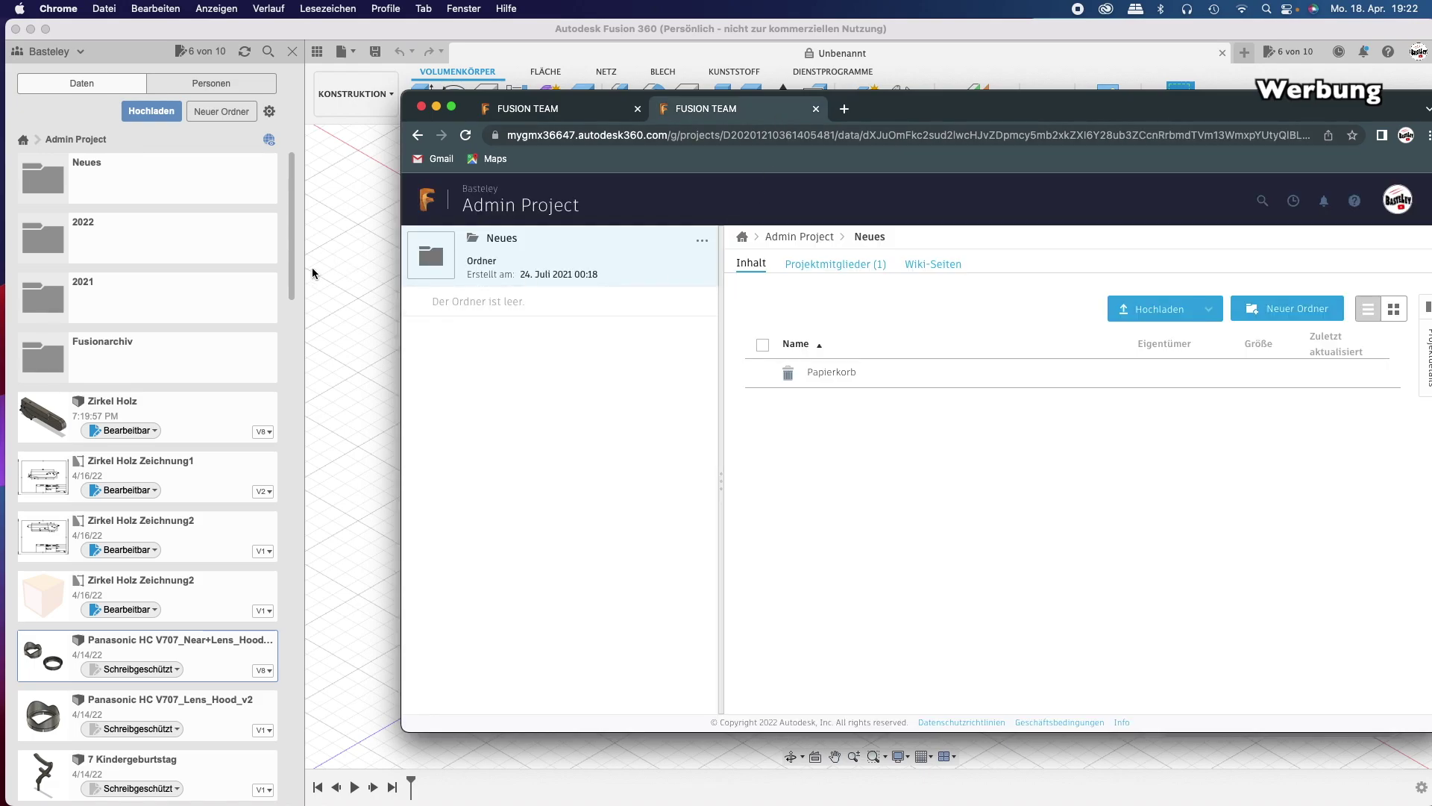
{"action": "left_click", "coordinate": [816, 109]}
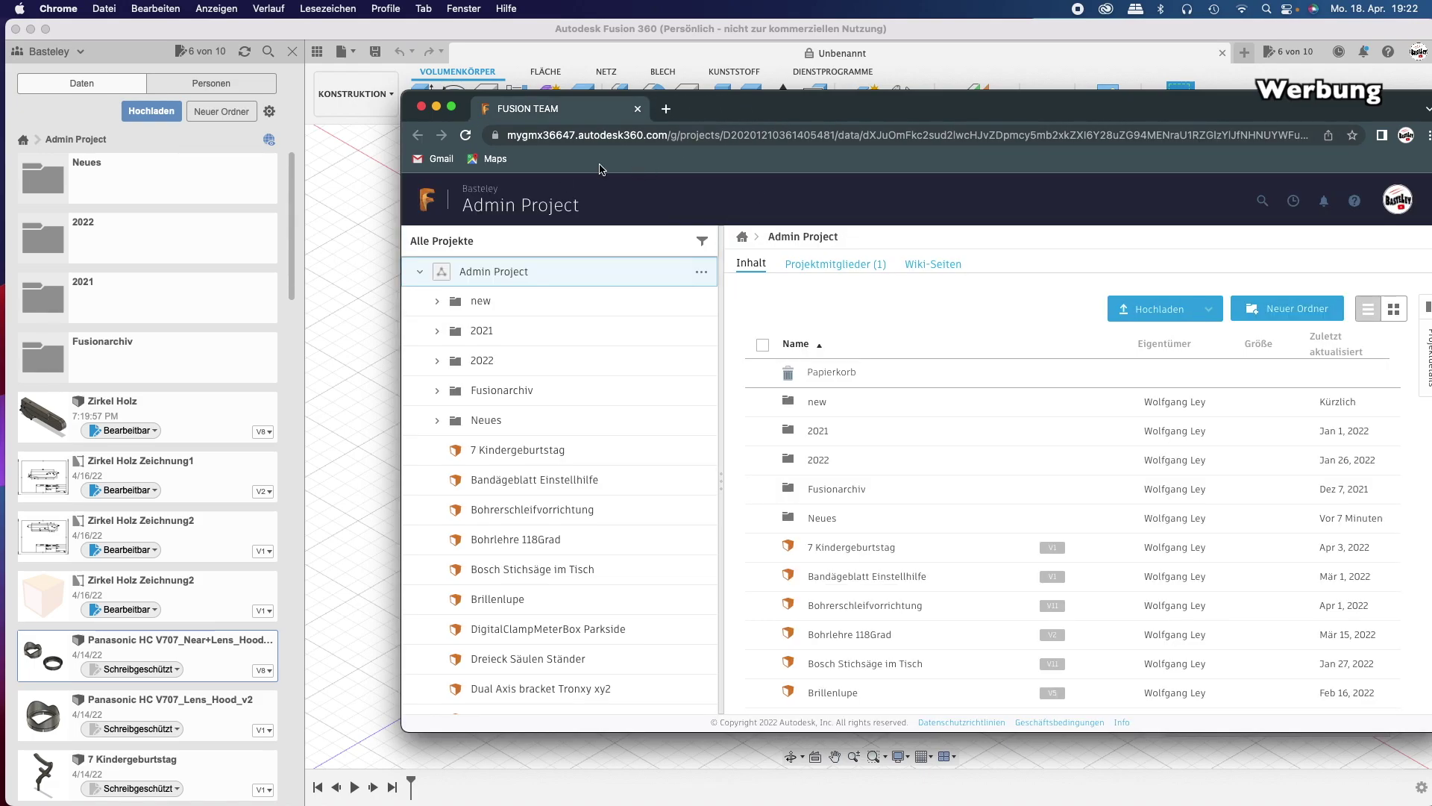
{"action": "left_click", "coordinate": [525, 453]}
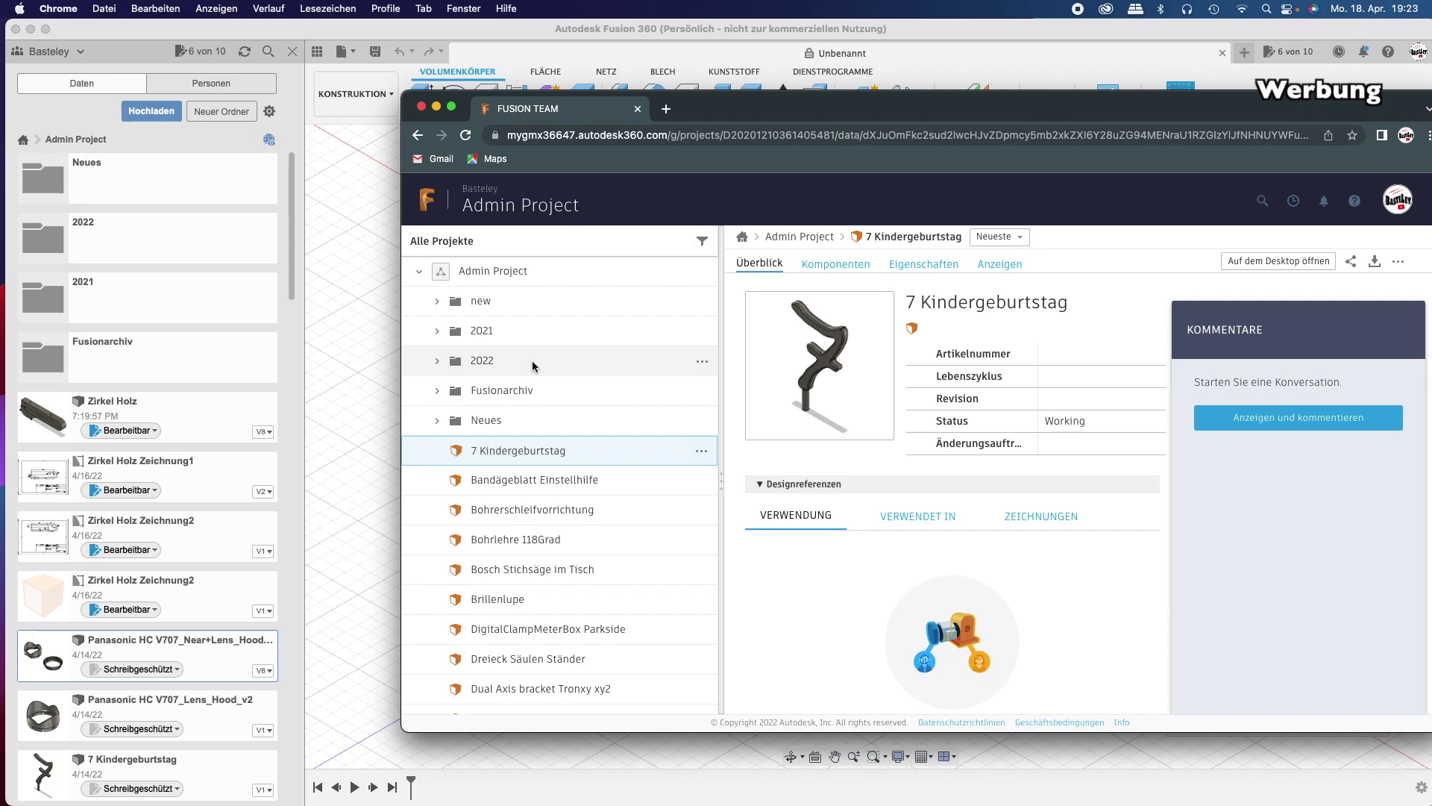
Check the 2022 folder's contents, then show the actions menu for 7 Kindergeburtstag.
{"action": "left_click", "coordinate": [608, 365]}
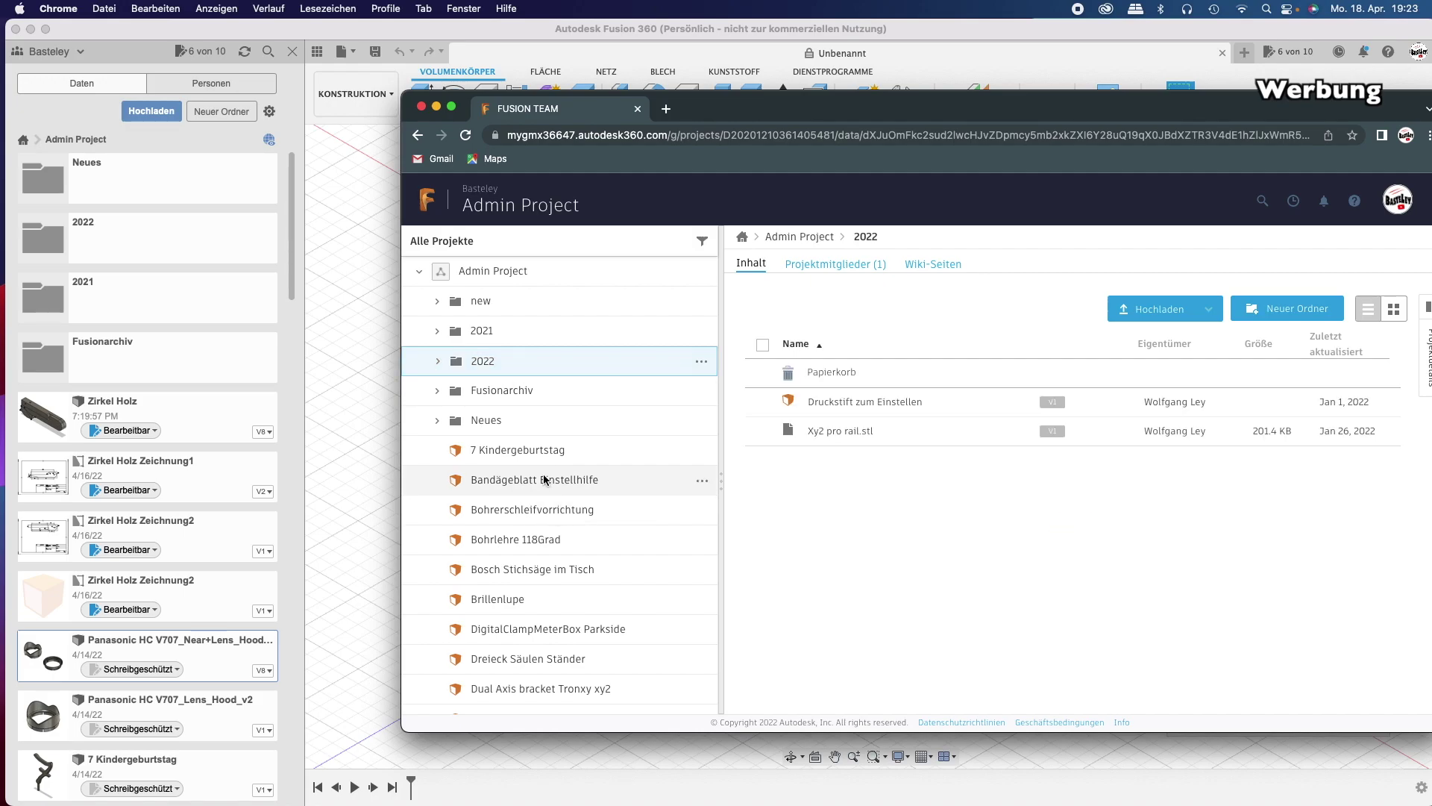
{"action": "left_click", "coordinate": [539, 451]}
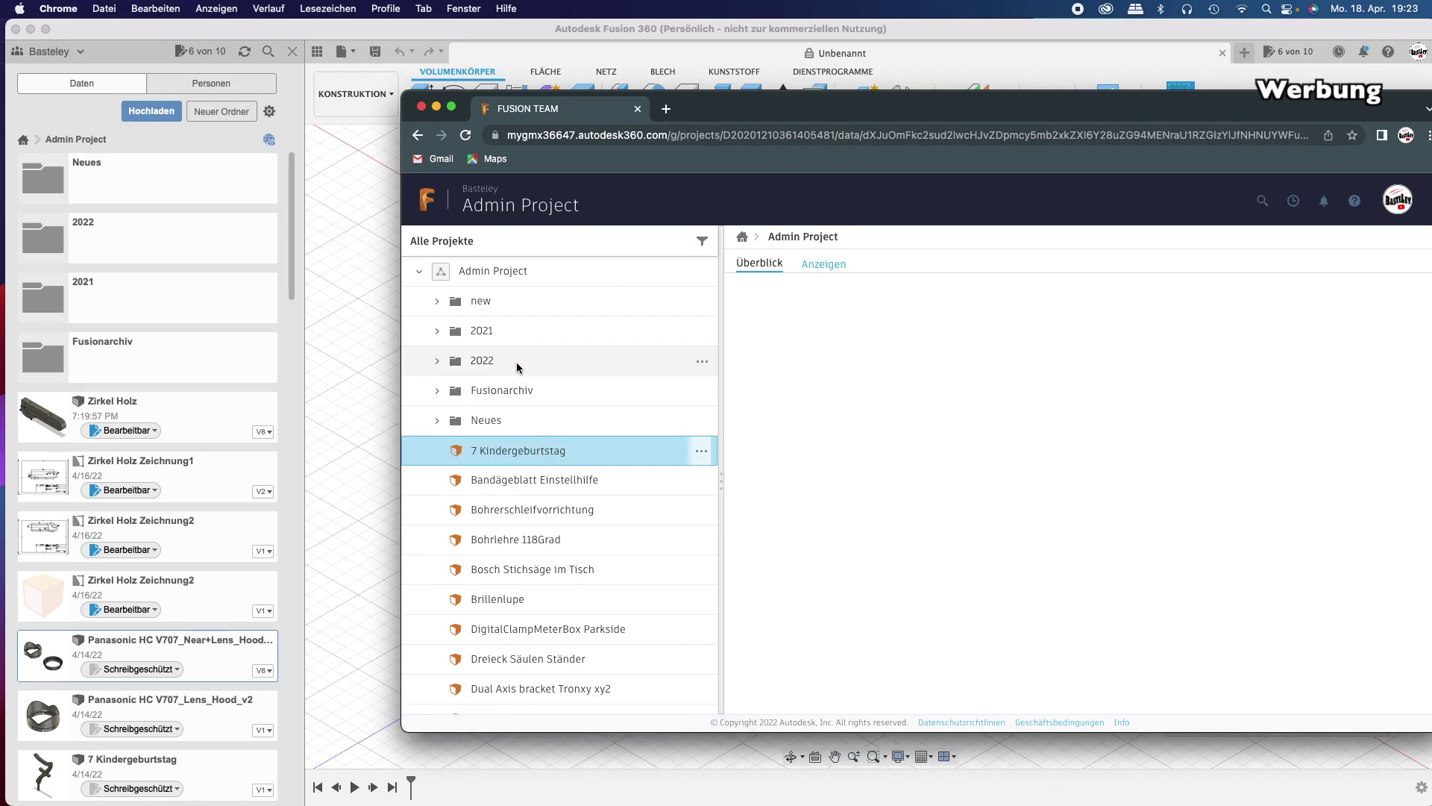
{"action": "left_click", "coordinate": [616, 365]}
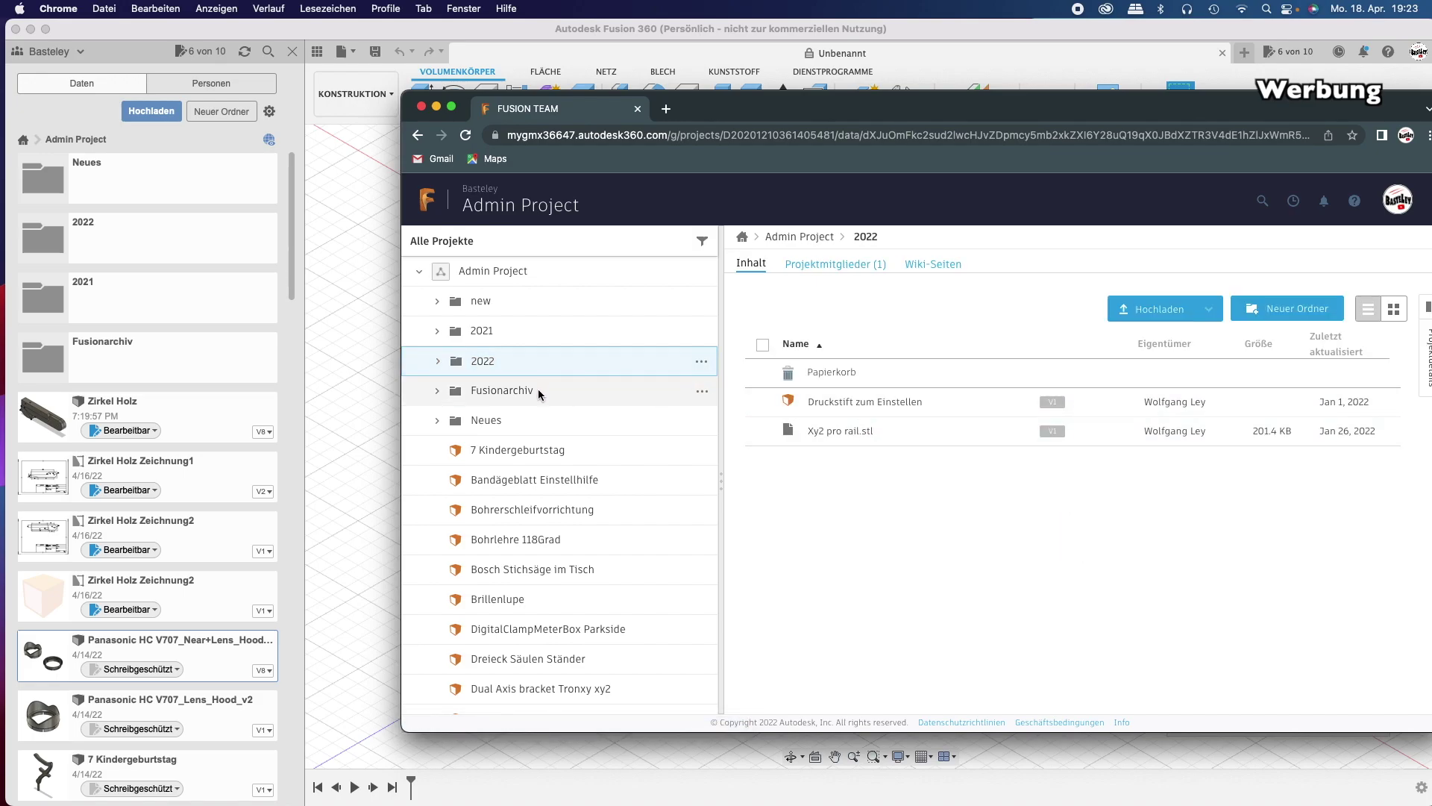
{"action": "left_click", "coordinate": [548, 452]}
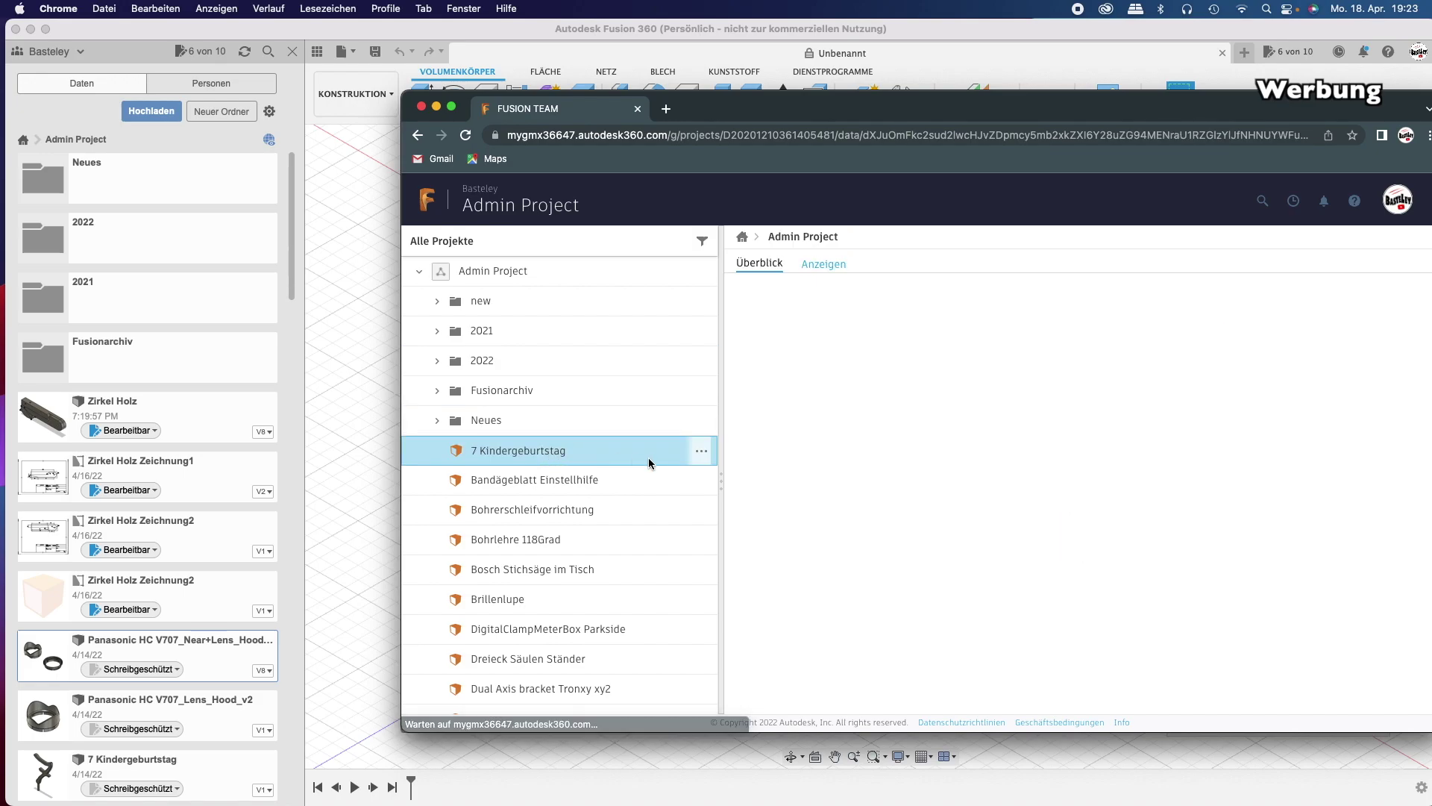
{"action": "left_click", "coordinate": [701, 453]}
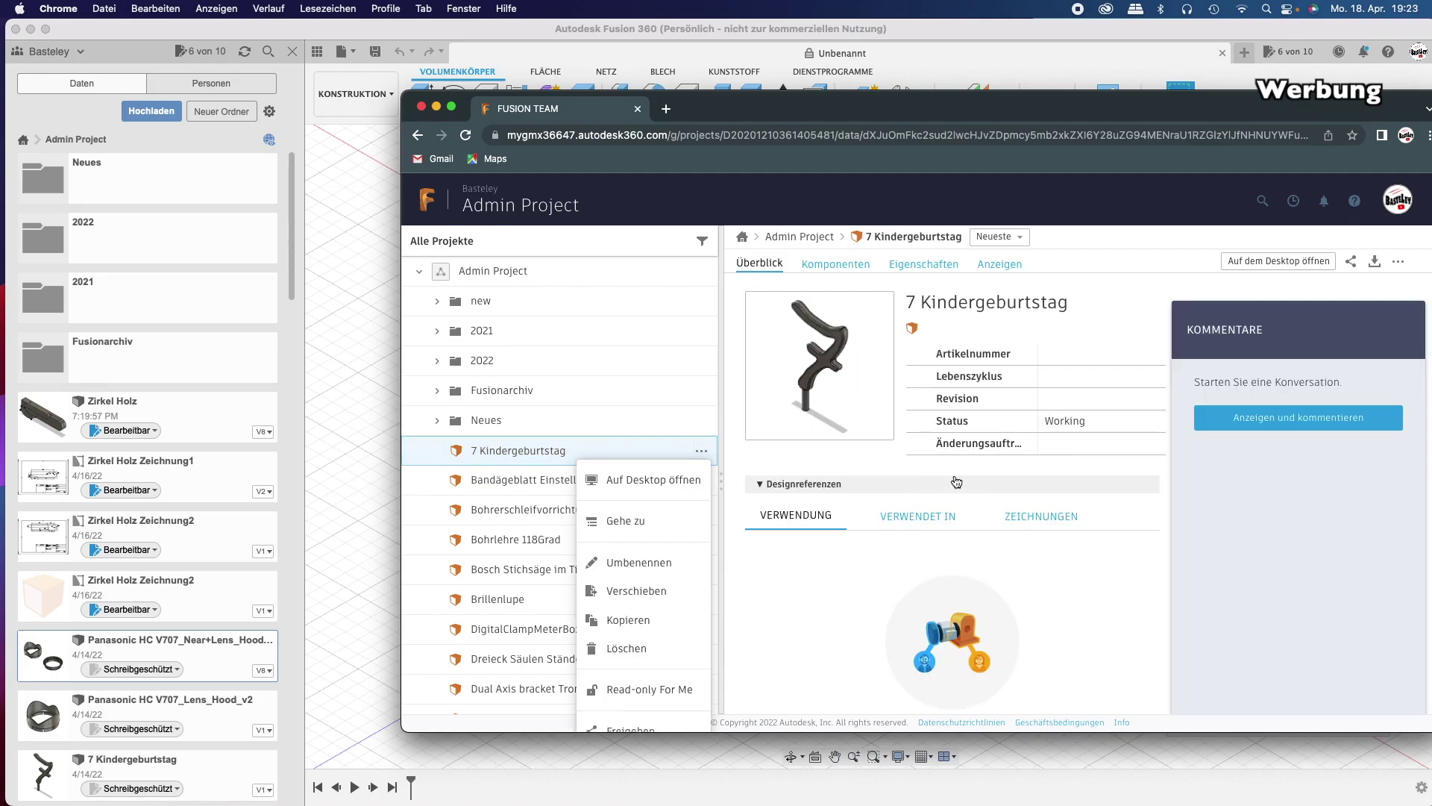
Move '7 Kindergeburtstag' from Admin Project's top level into its 2022 folder.
{"action": "left_click", "coordinate": [642, 592]}
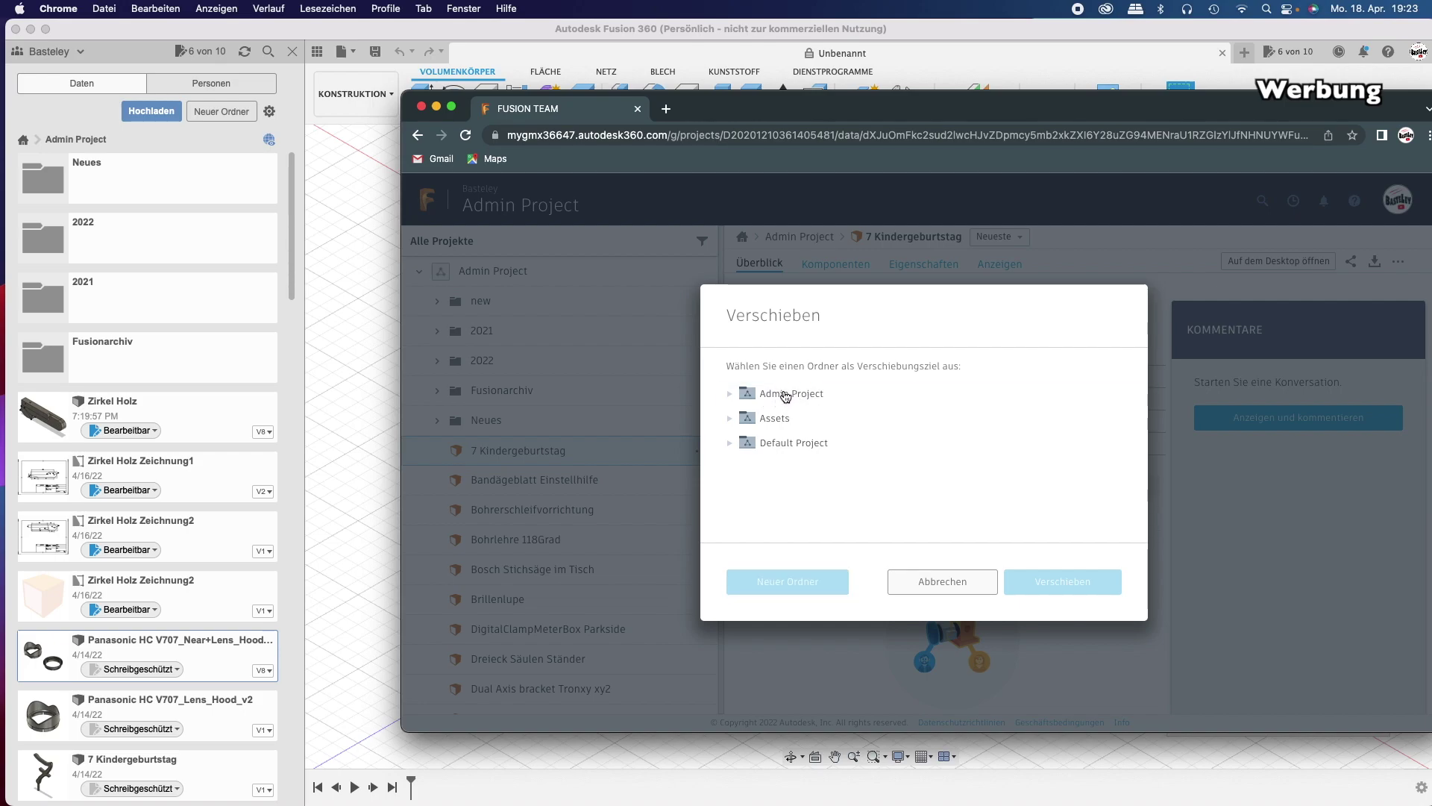
{"action": "left_click", "coordinate": [781, 399]}
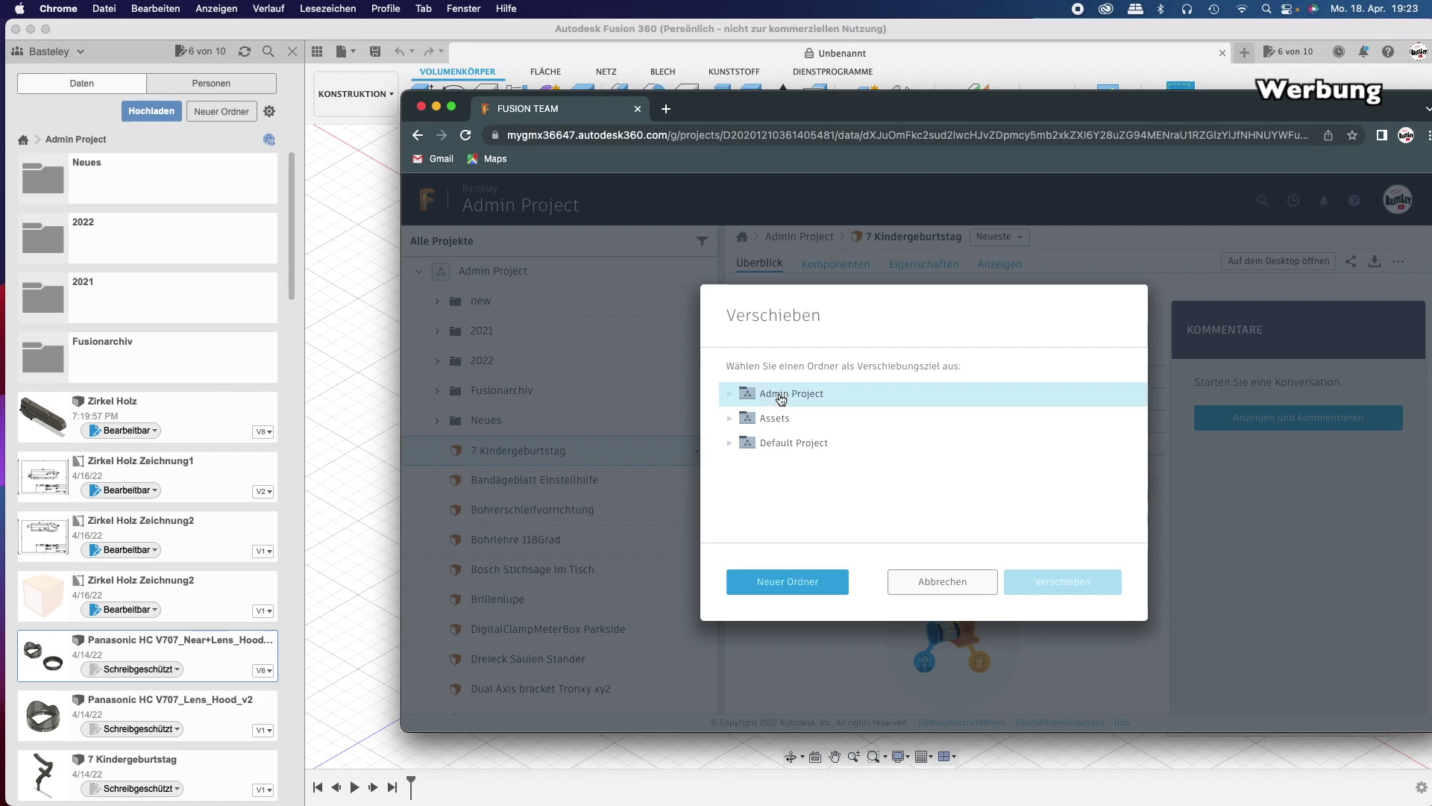
{"action": "left_click", "coordinate": [731, 395]}
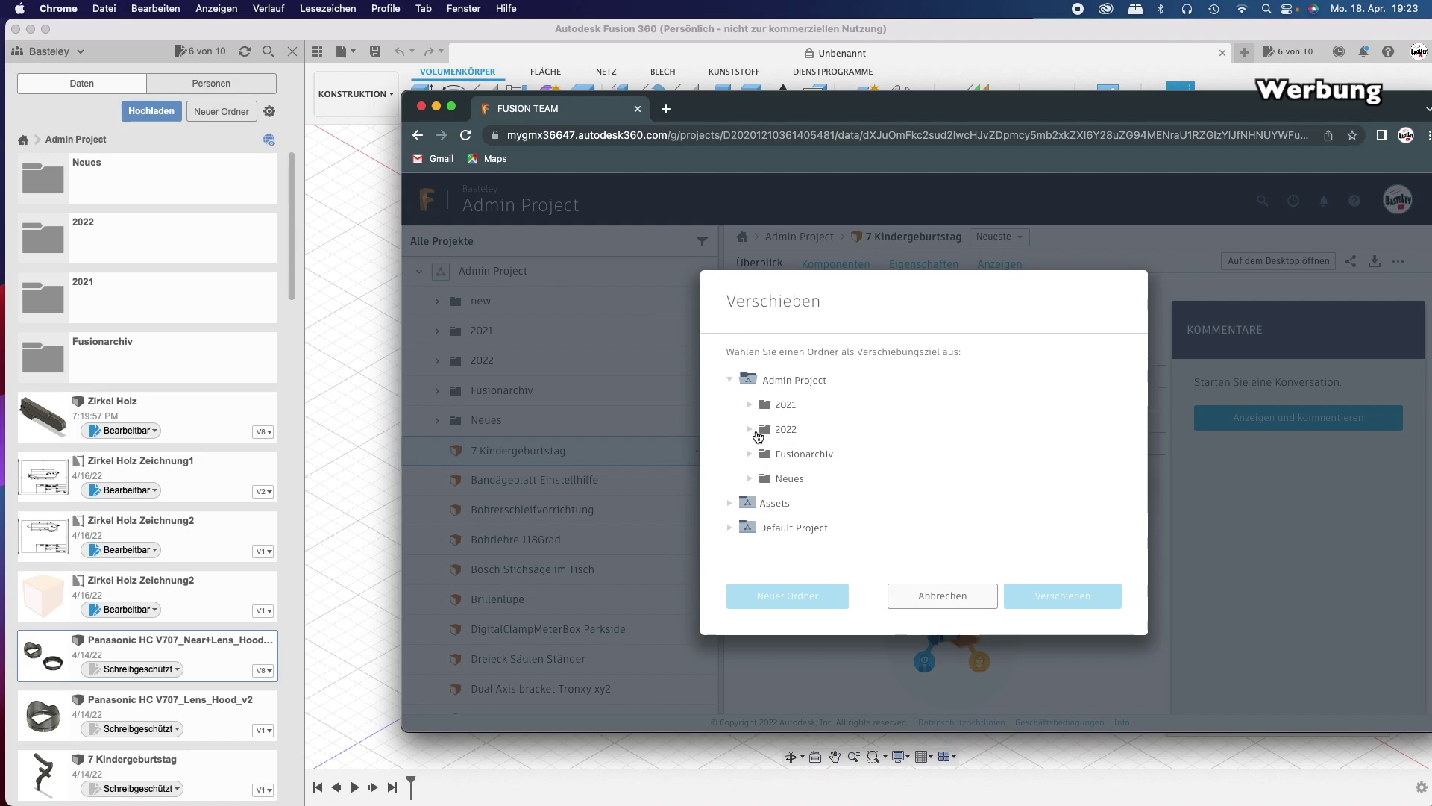
{"action": "left_click", "coordinate": [757, 431]}
{"action": "left_click", "coordinate": [787, 432]}
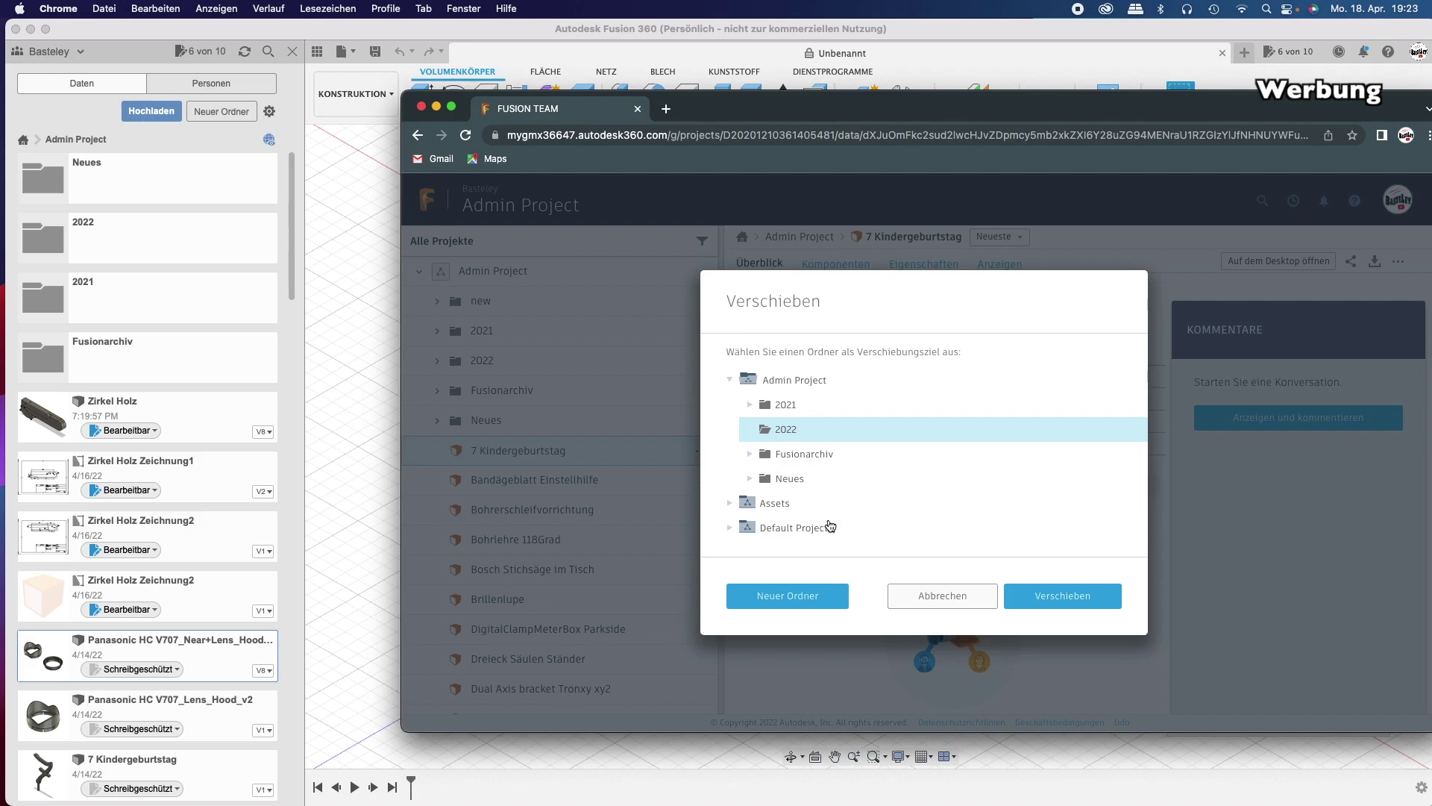
{"action": "left_click", "coordinate": [1087, 595]}
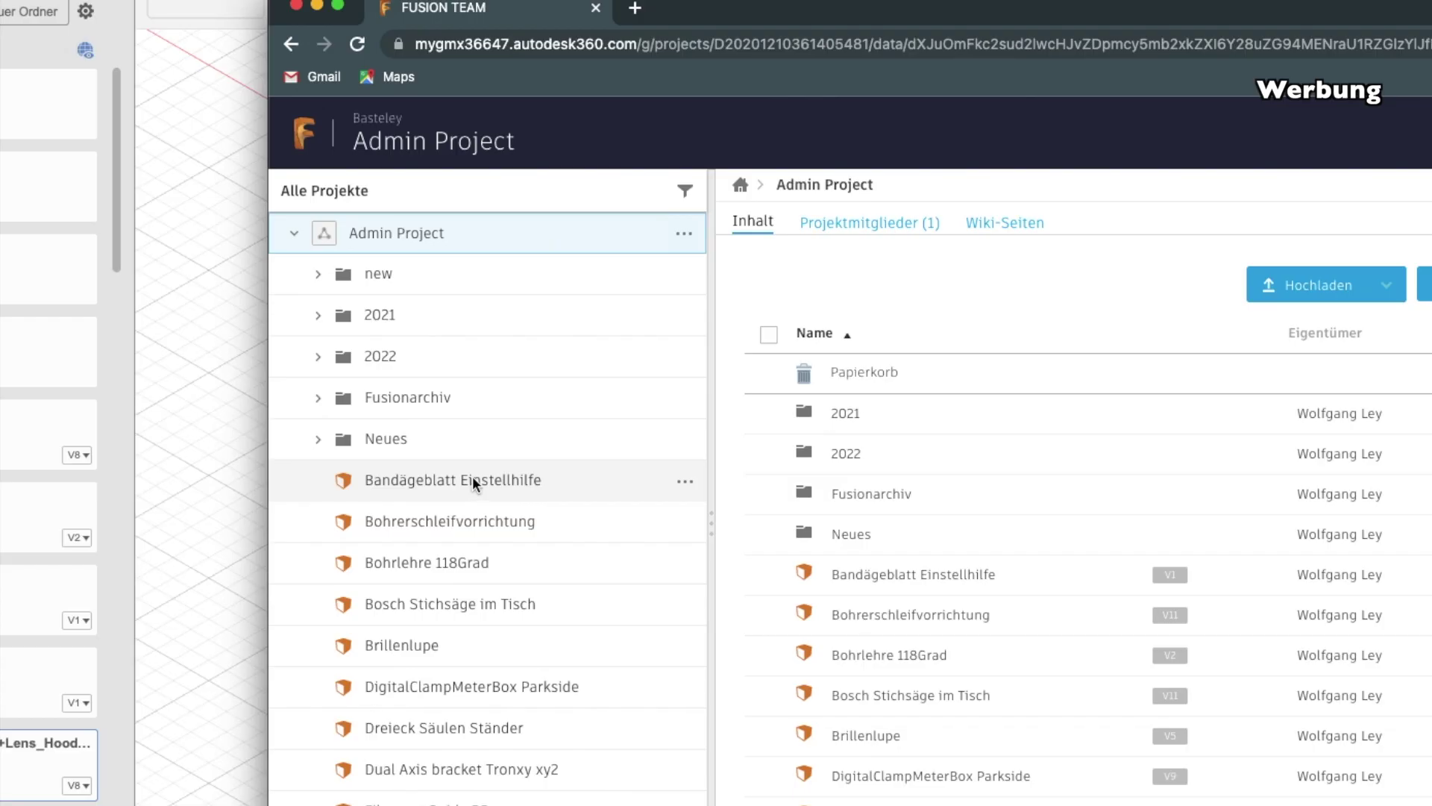
Move 'Bandägeblatt Einstellhilfe' from Admin Project's top level into the 2022 folder.
{"action": "left_click", "coordinate": [472, 481]}
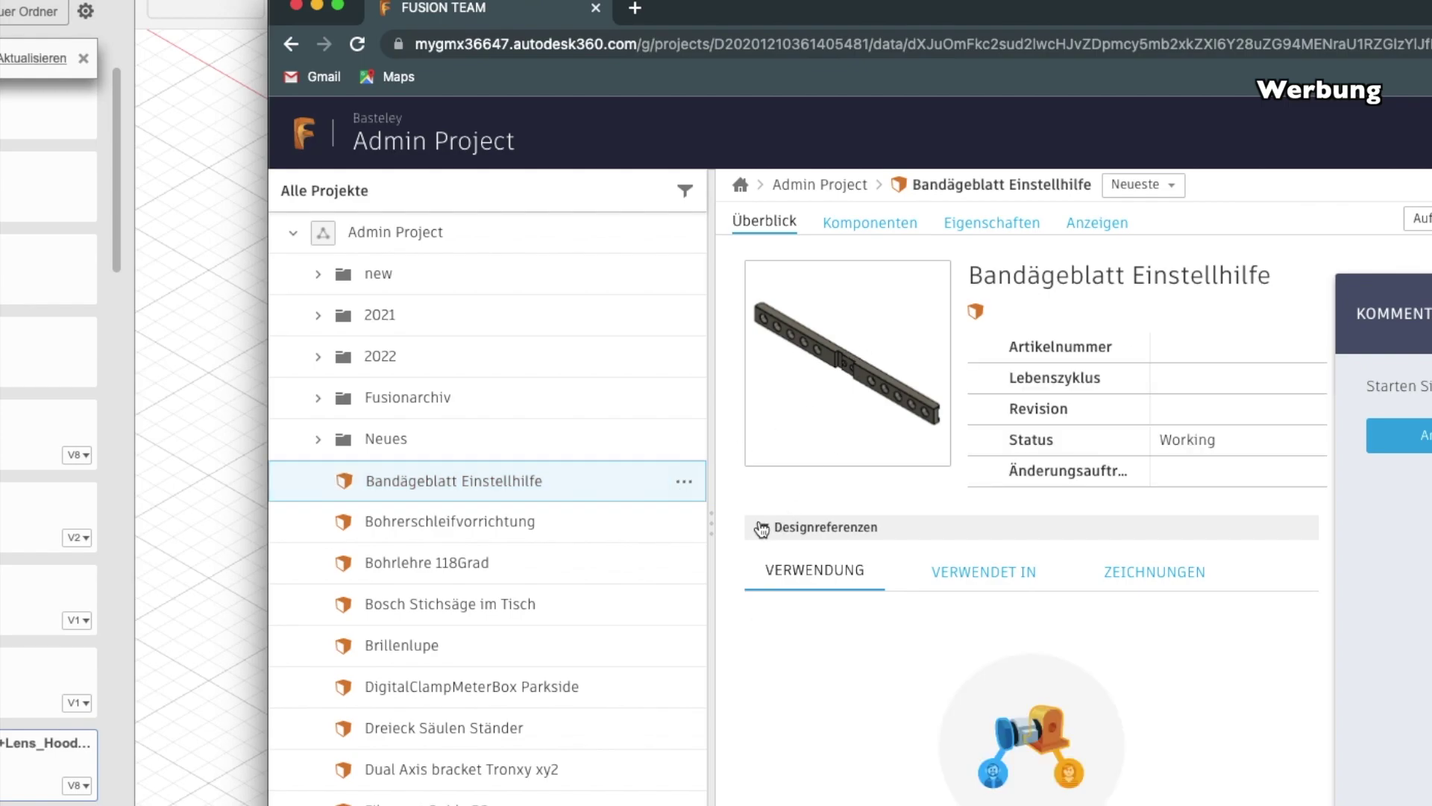
{"action": "left_click", "coordinate": [684, 481]}
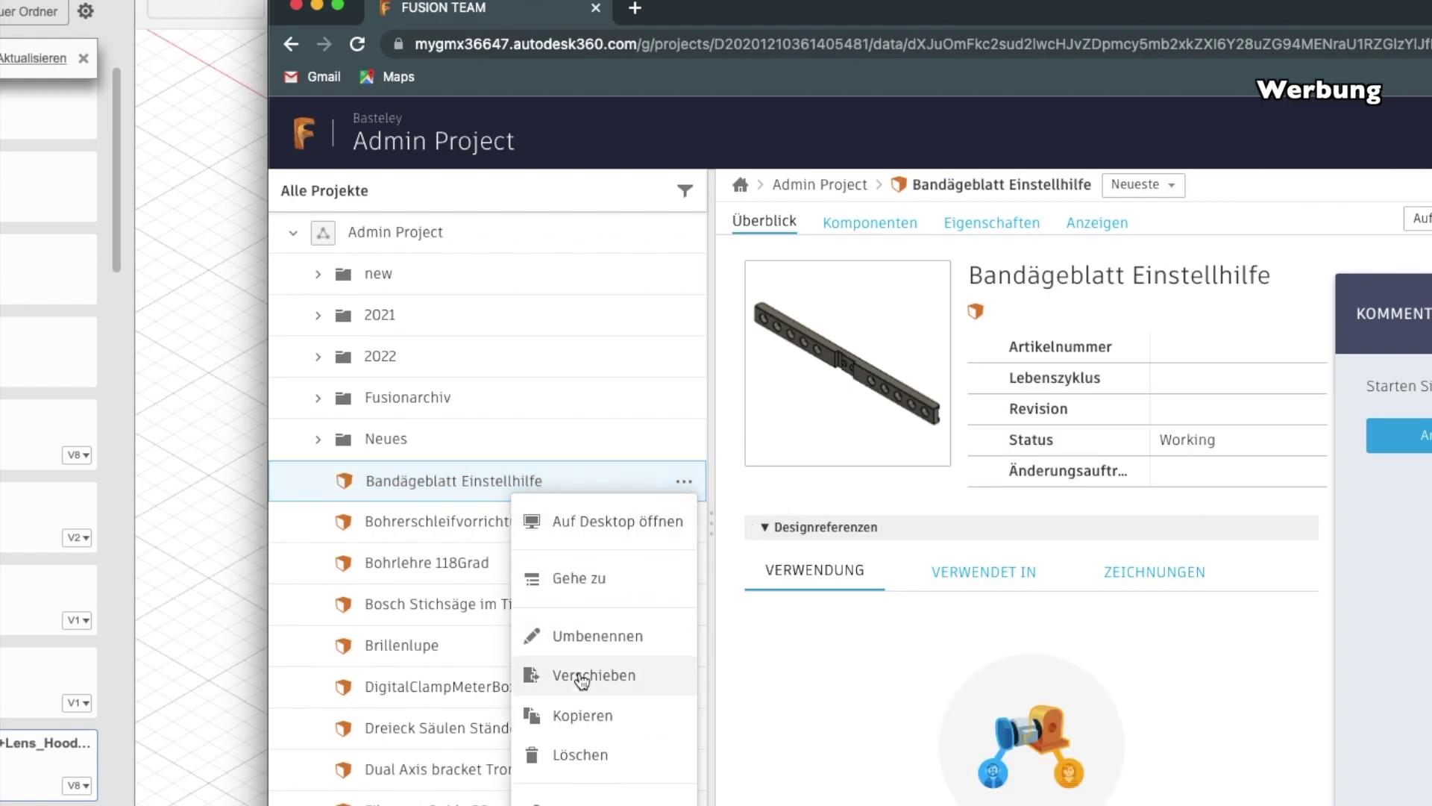
{"action": "left_click", "coordinate": [610, 678]}
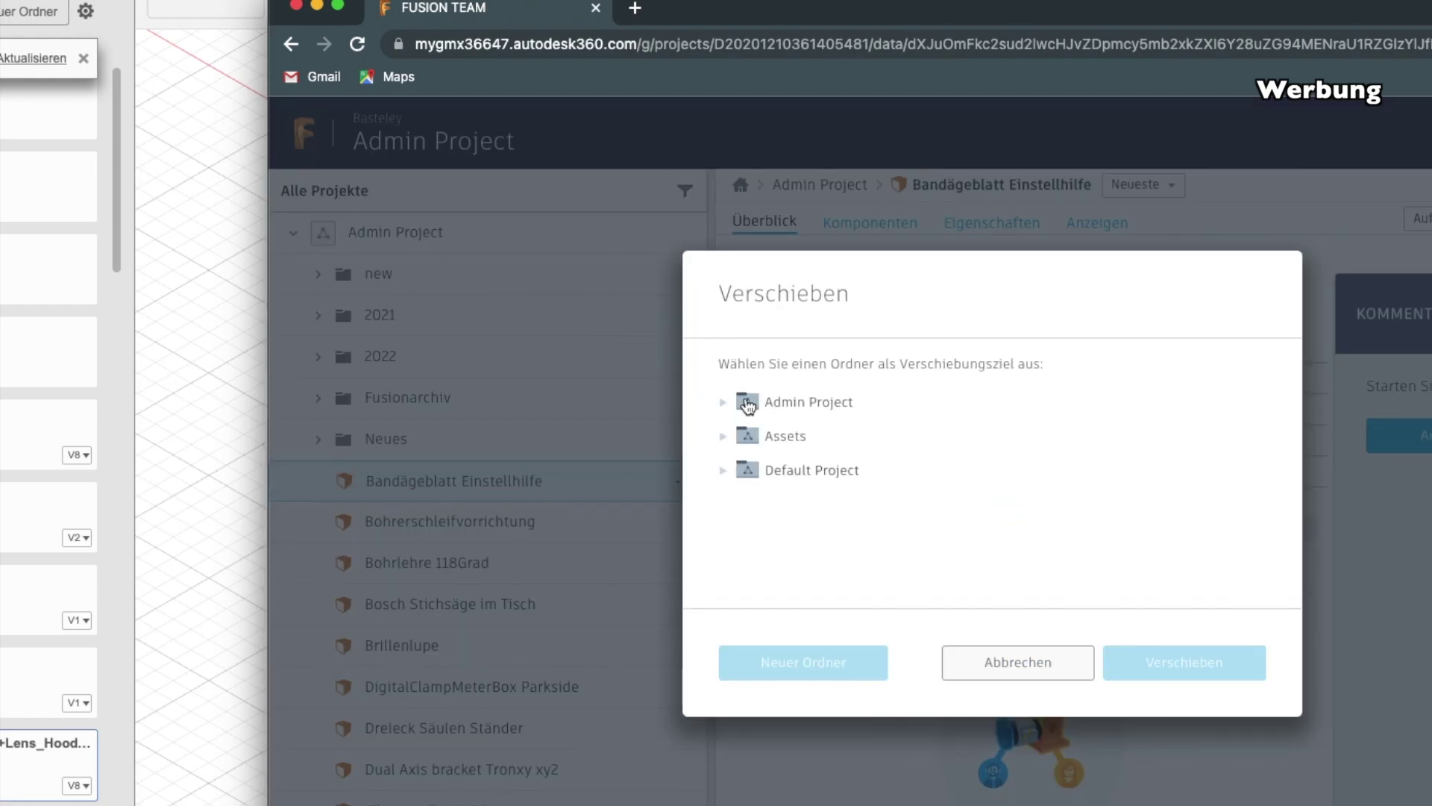
{"action": "left_click", "coordinate": [723, 404]}
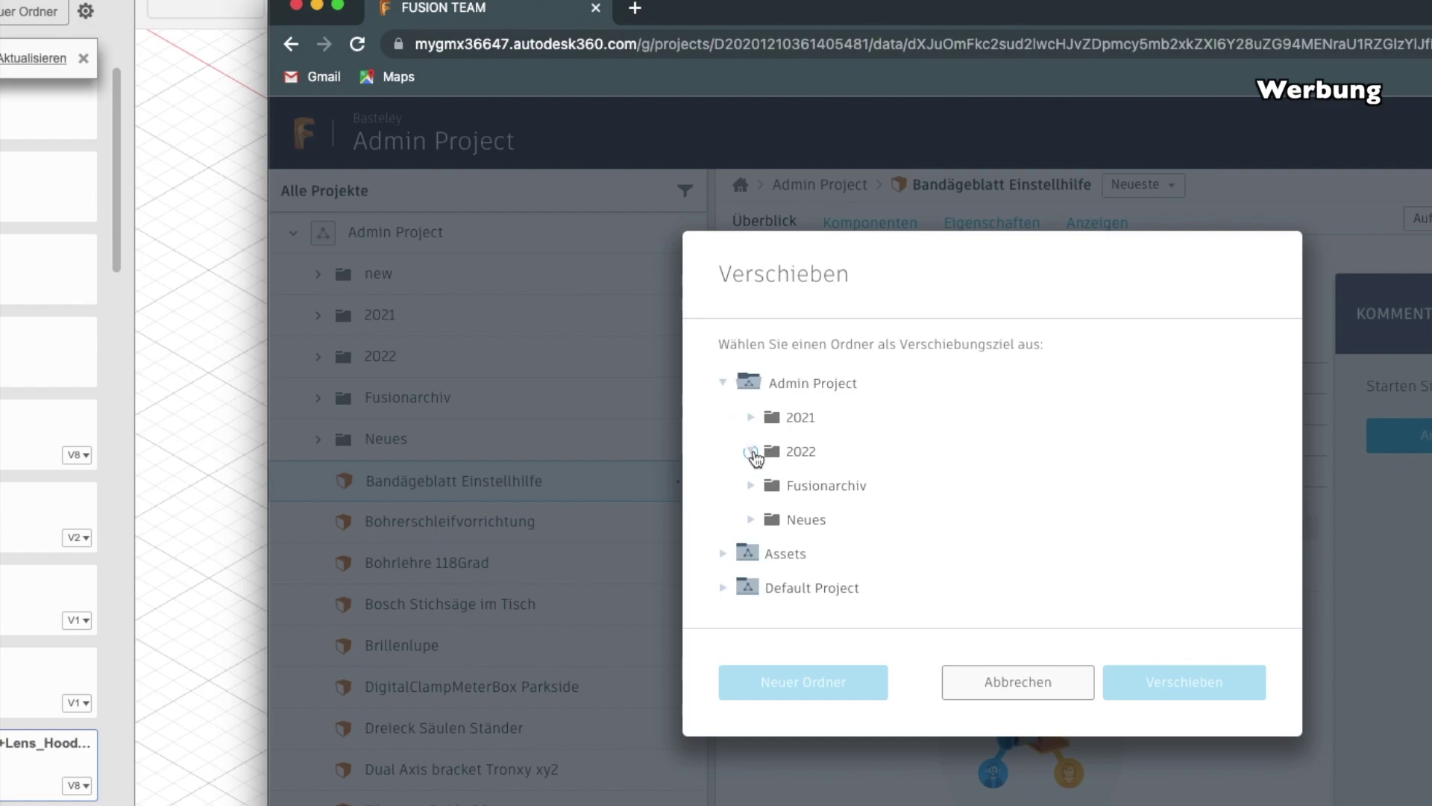
{"action": "left_click", "coordinate": [752, 452]}
{"action": "left_click", "coordinate": [798, 453]}
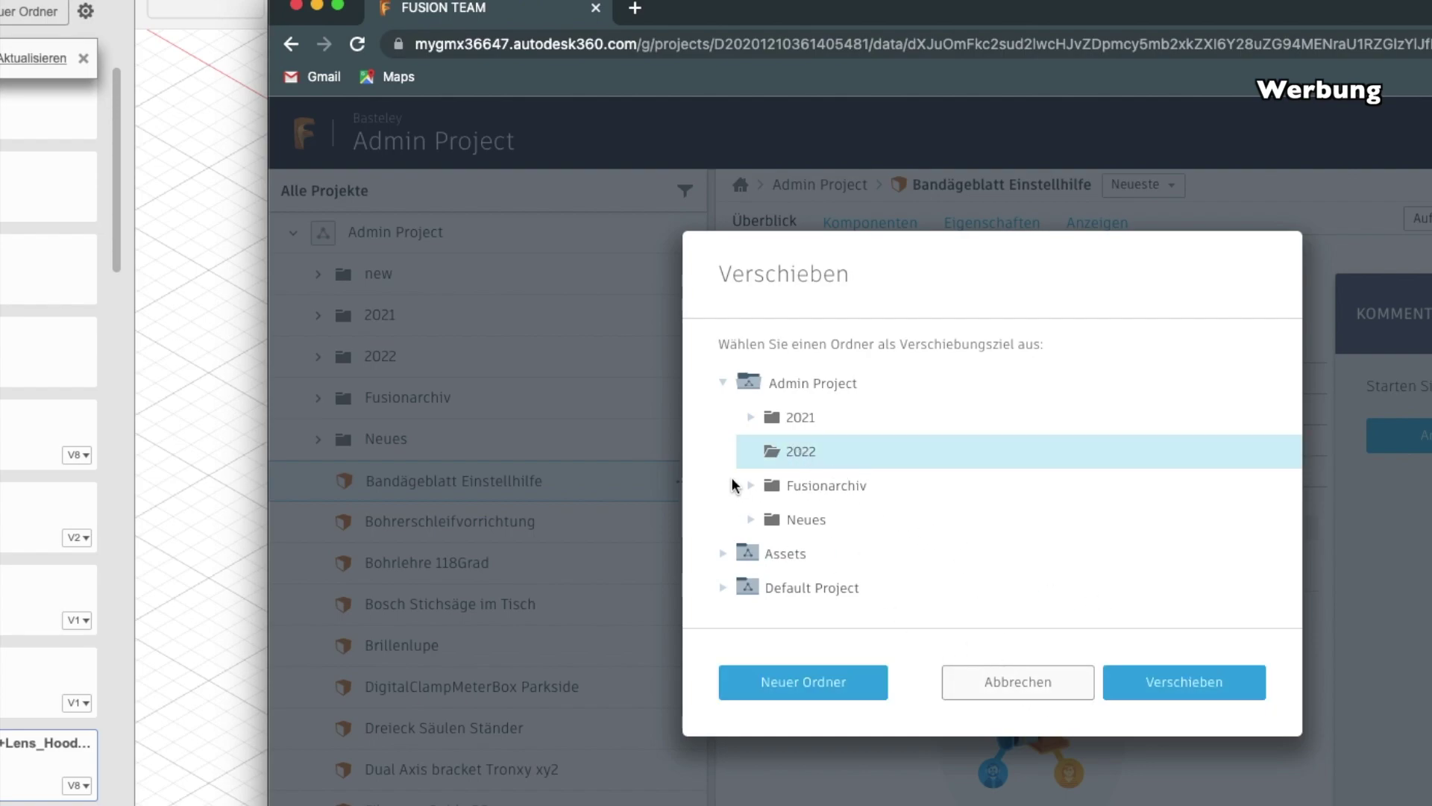
{"action": "left_click", "coordinate": [1154, 686]}
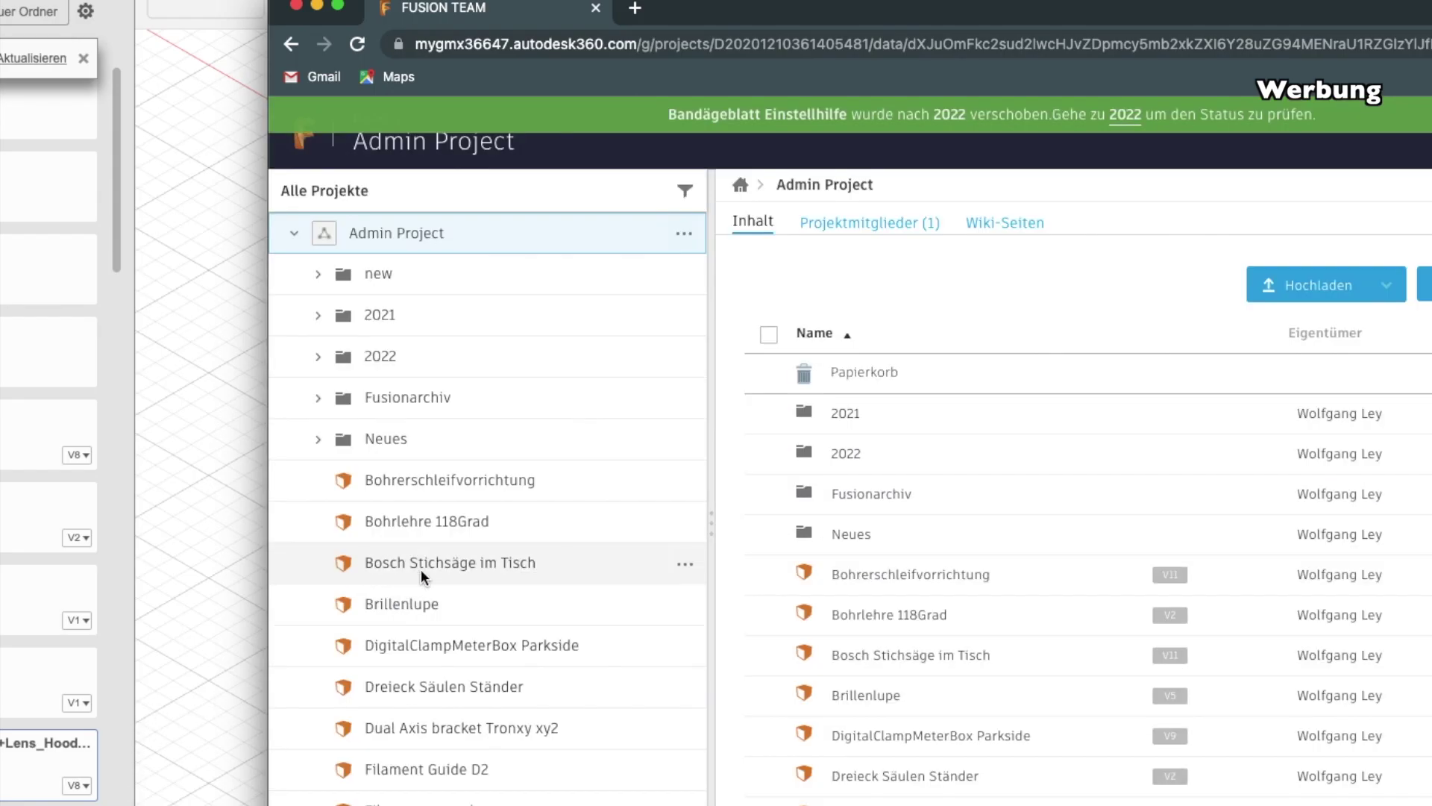
{"action": "mouse_move", "coordinate": [449, 480]}
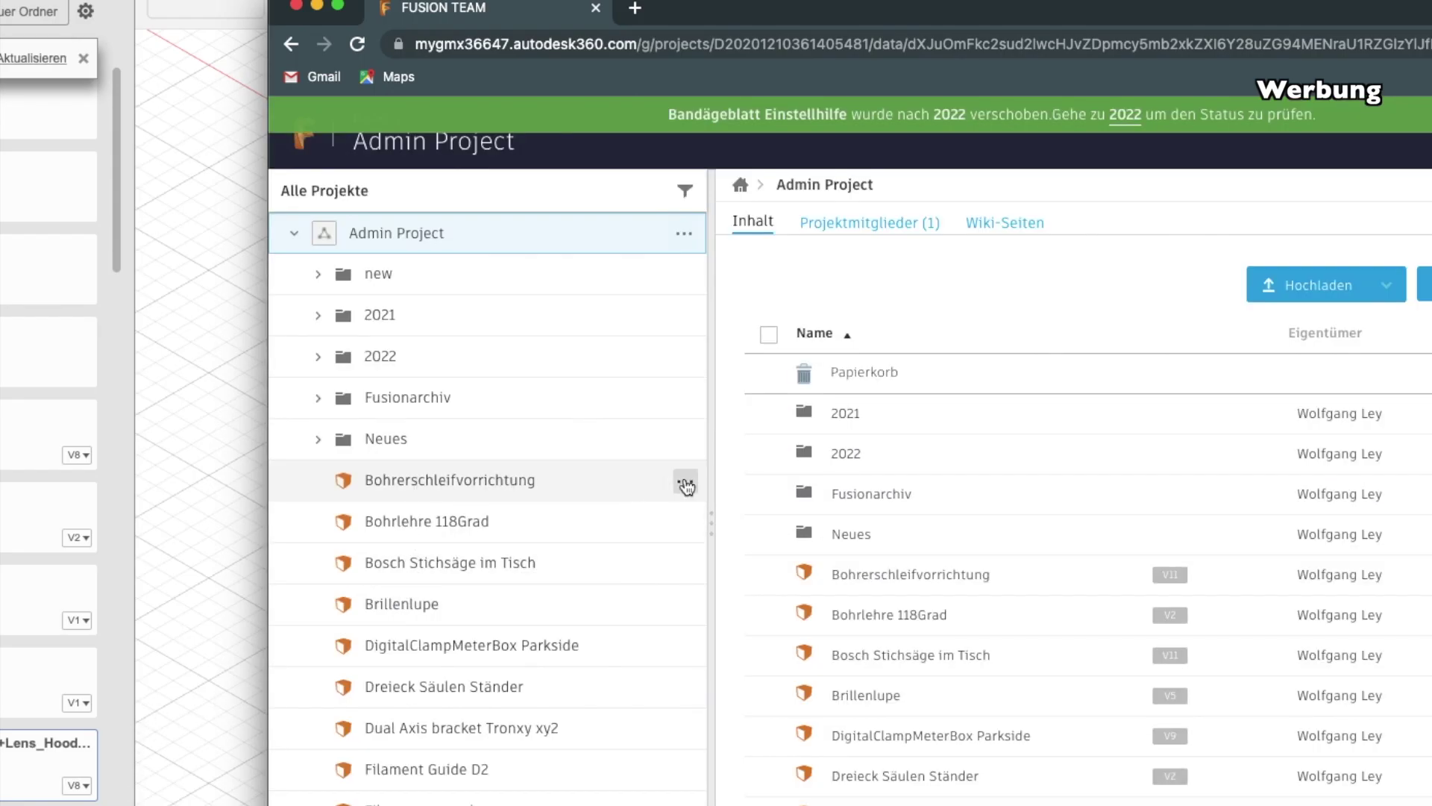
Move 'Bohrerschleifvorrichtung' into Admin Project's 2022 folder via Verschieben.
{"action": "left_click", "coordinate": [682, 481]}
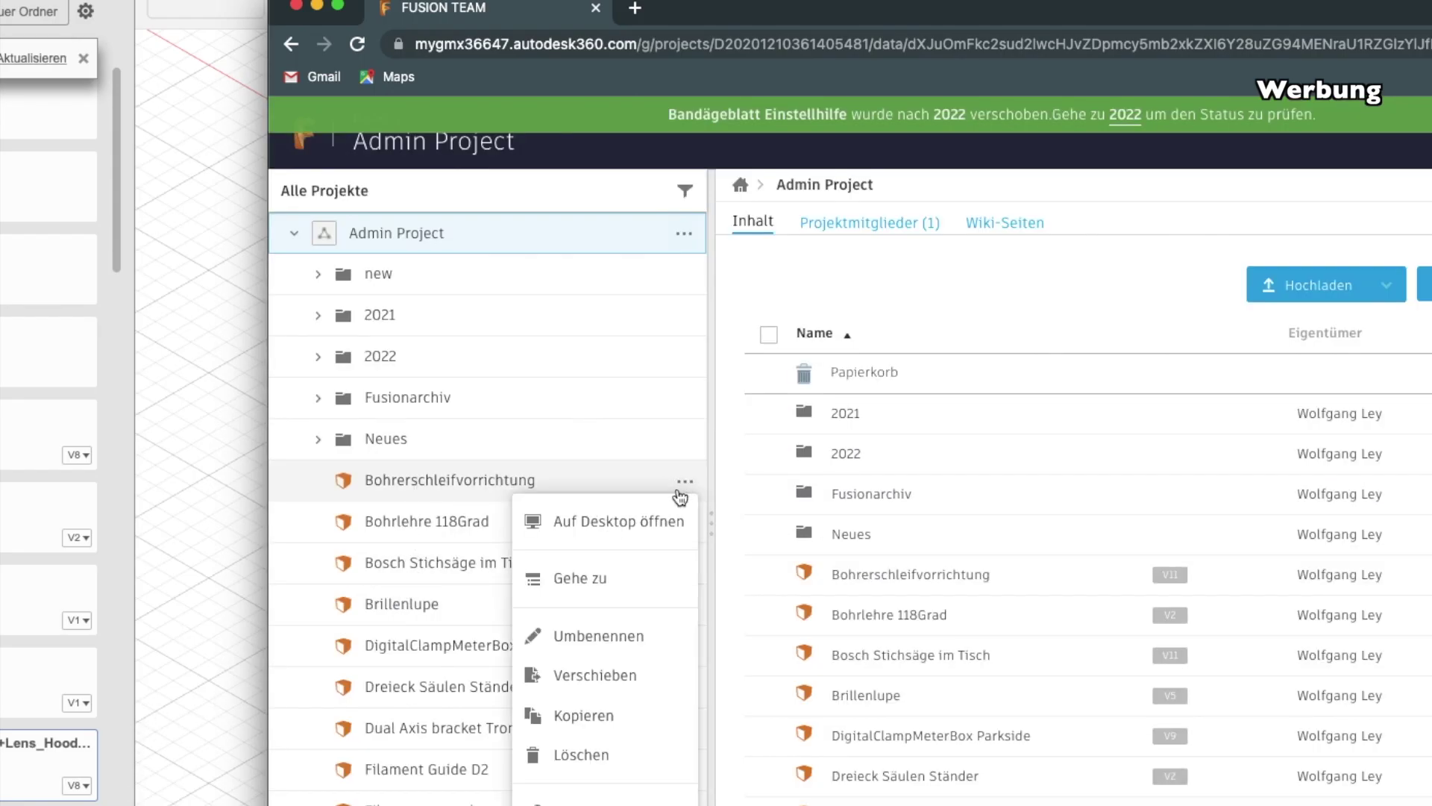
{"action": "left_click", "coordinate": [610, 675]}
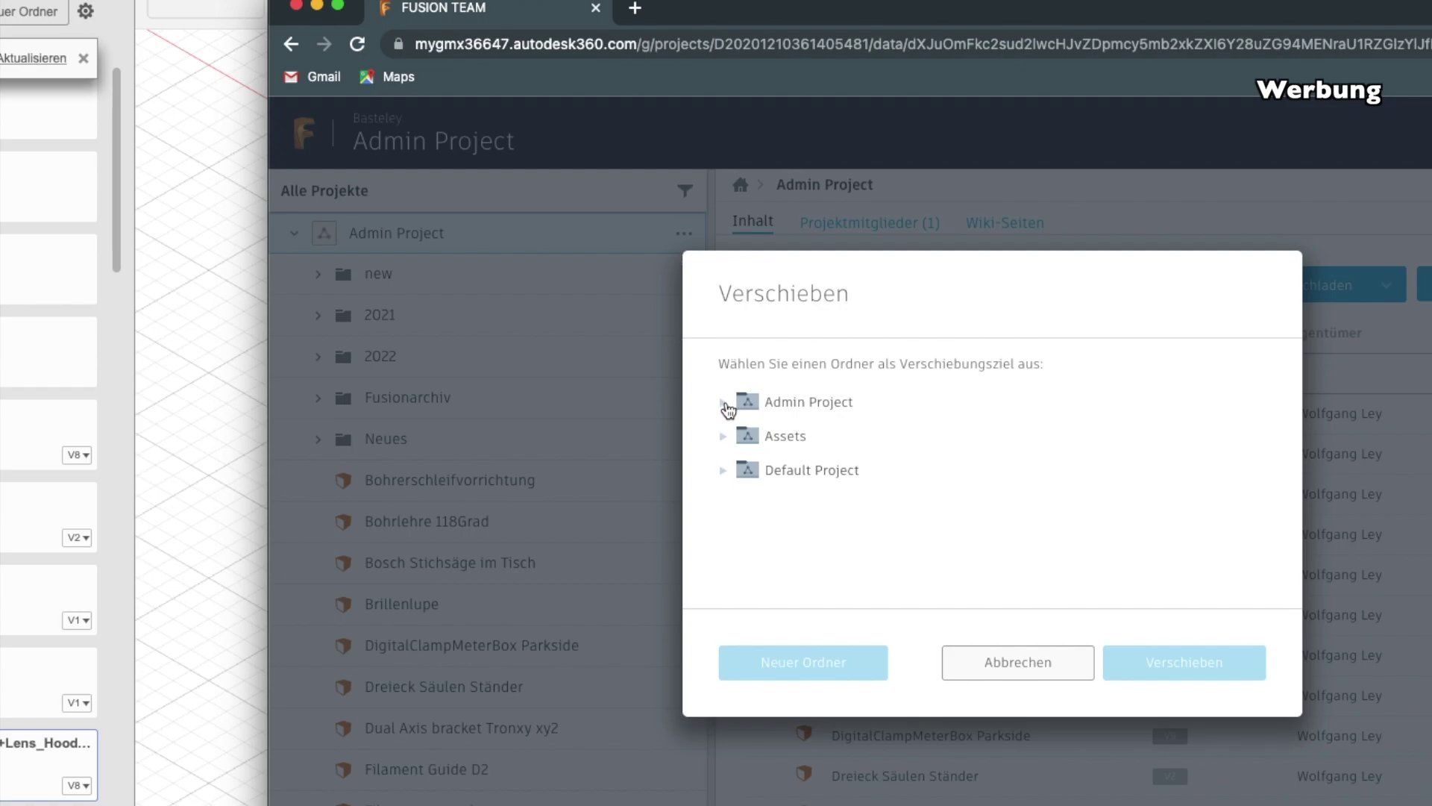
{"action": "left_click", "coordinate": [725, 403]}
{"action": "left_click", "coordinate": [750, 452]}
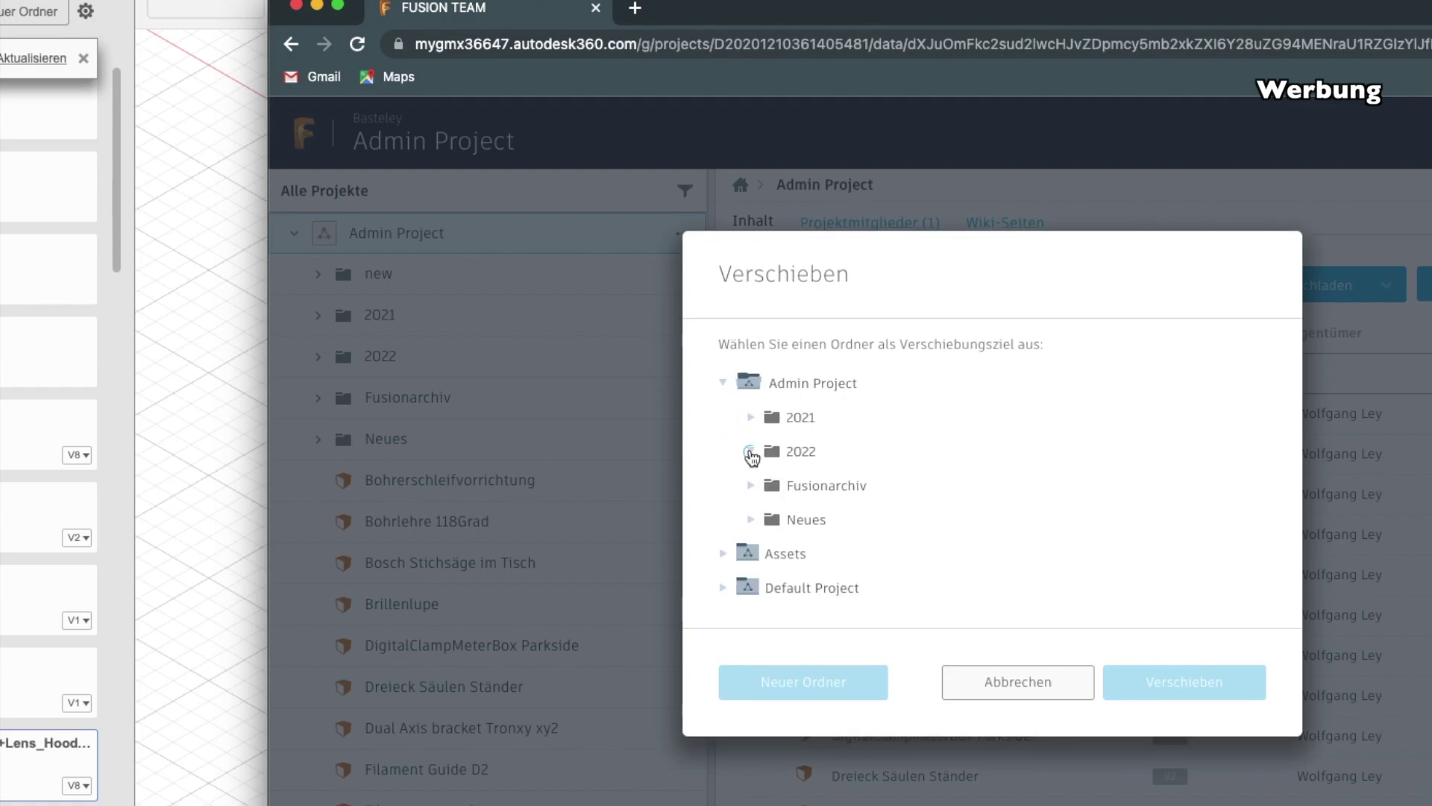
{"action": "left_click", "coordinate": [807, 456]}
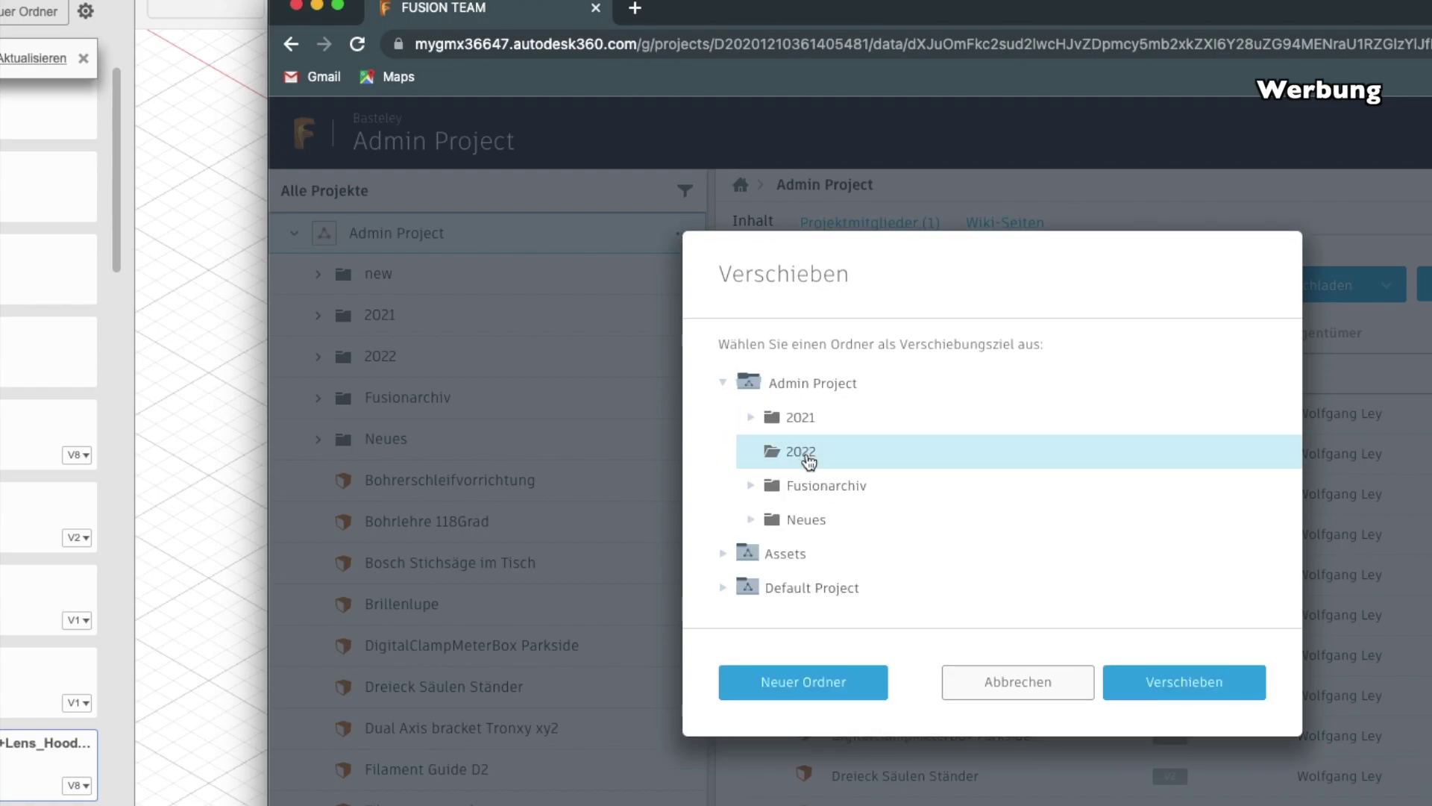
{"action": "left_click", "coordinate": [1188, 679]}
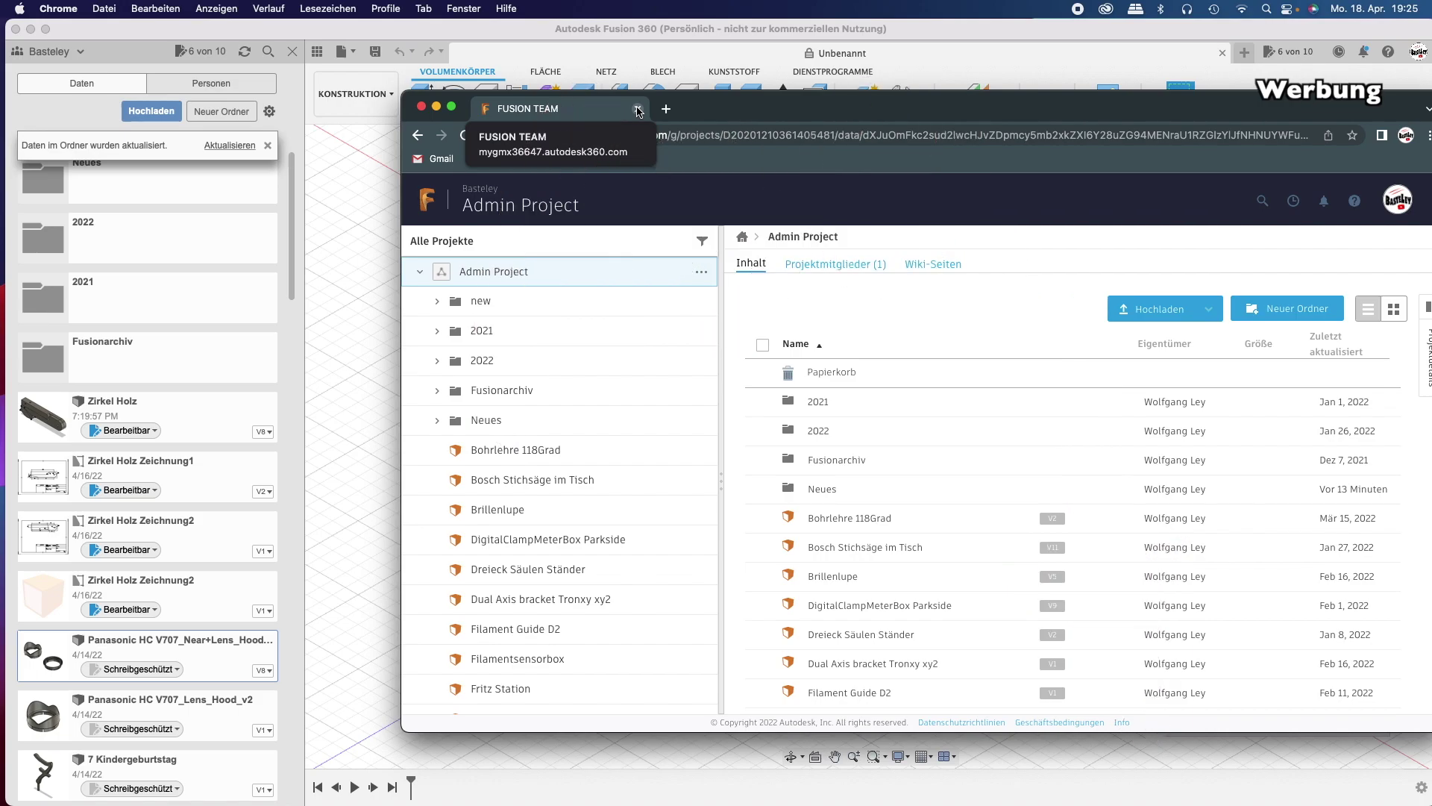
Close the Fusion Team browser window to return to Fusion 360.
{"action": "left_click", "coordinate": [637, 110]}
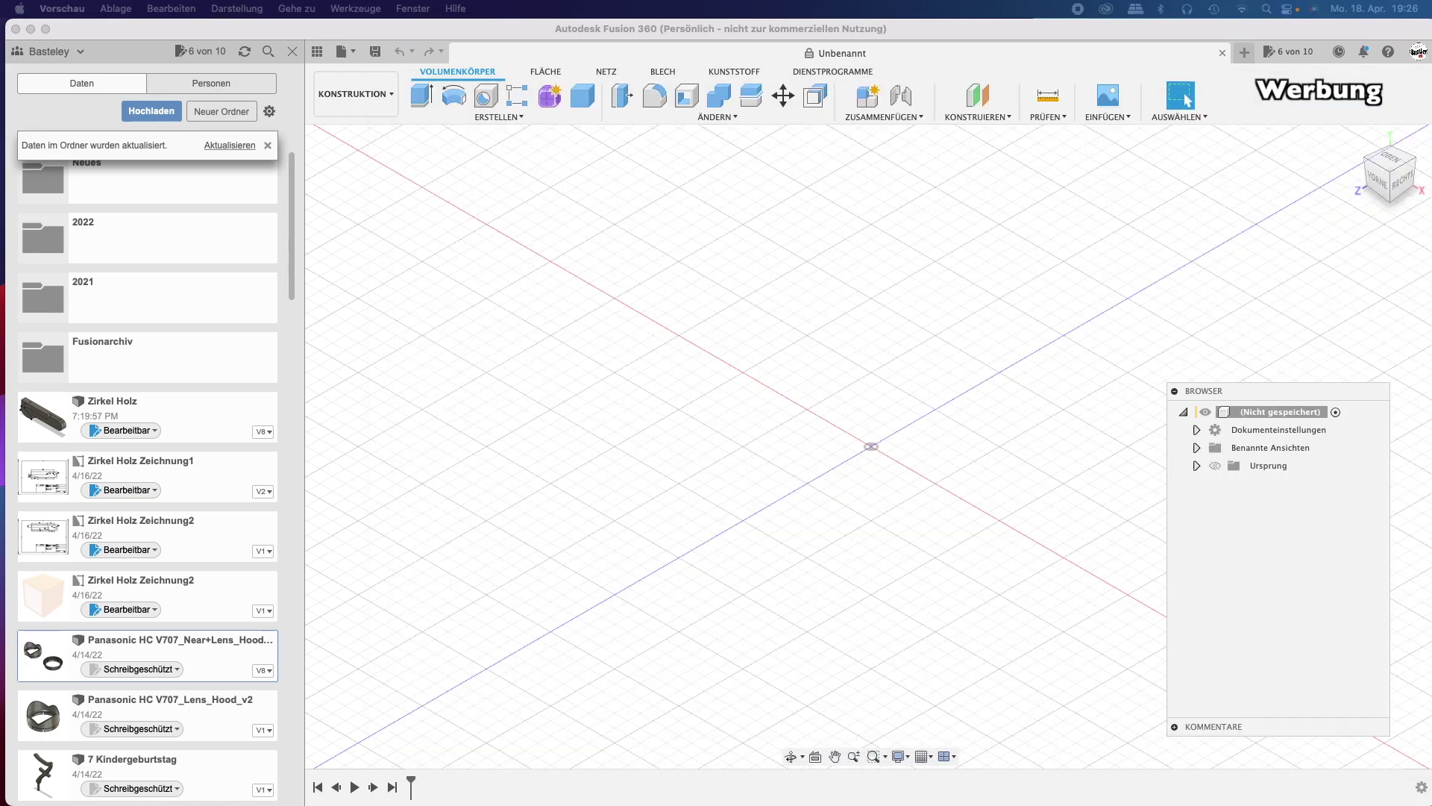